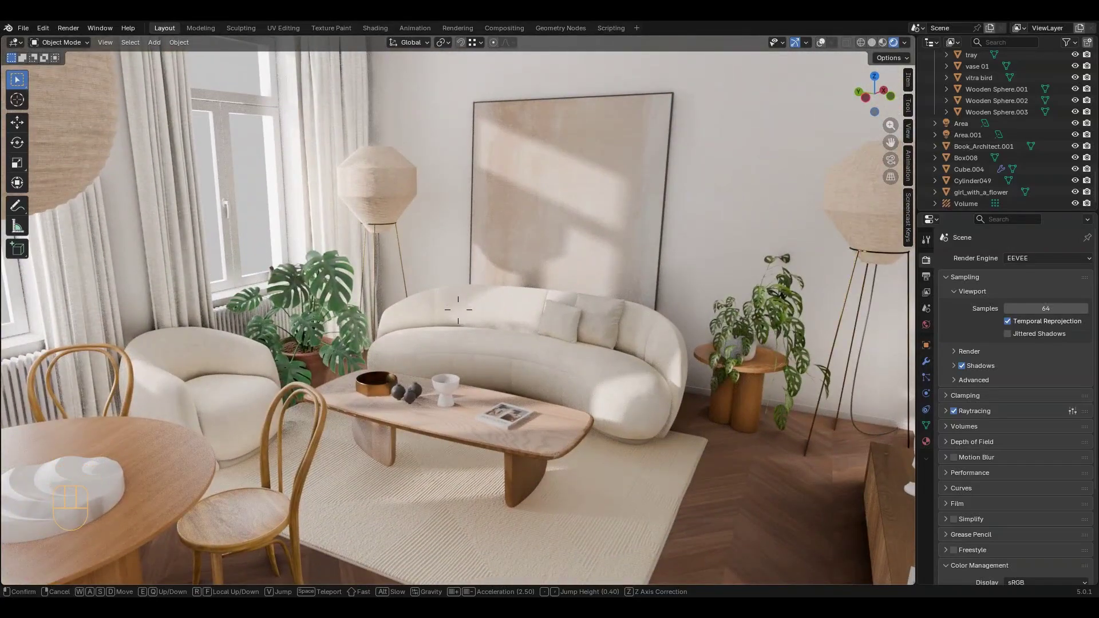
Walk through the rendered living room and examine the dining area, windows, sofa, wall art and coffee table
key("Right")
key("Right")
key("Right")
key("Right")
key("Right")
key("Right")
key("Right")
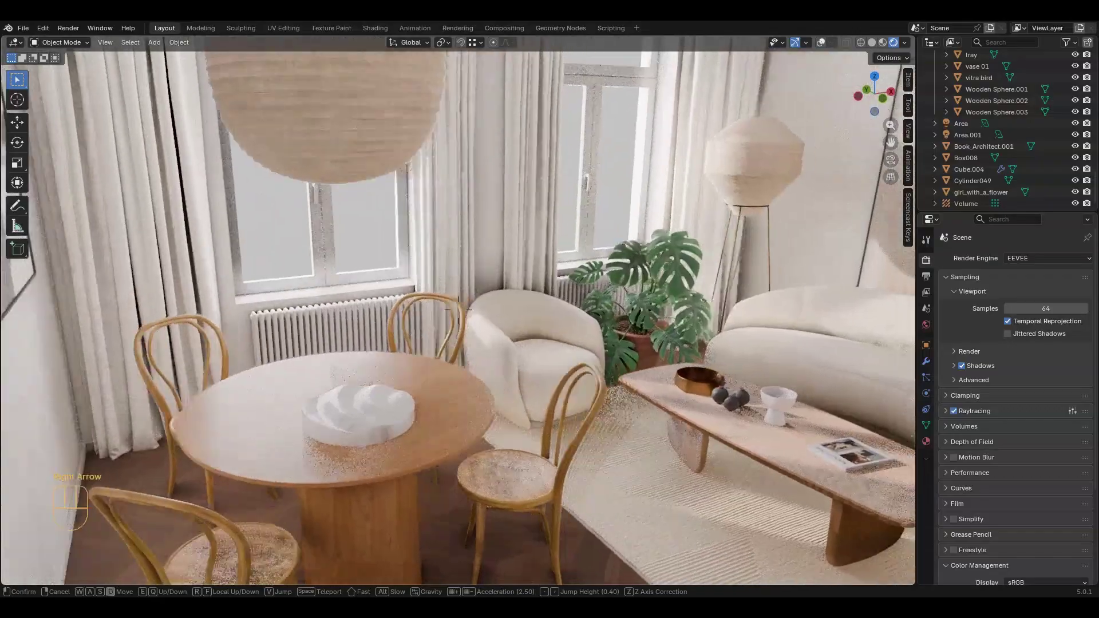
key("Up")
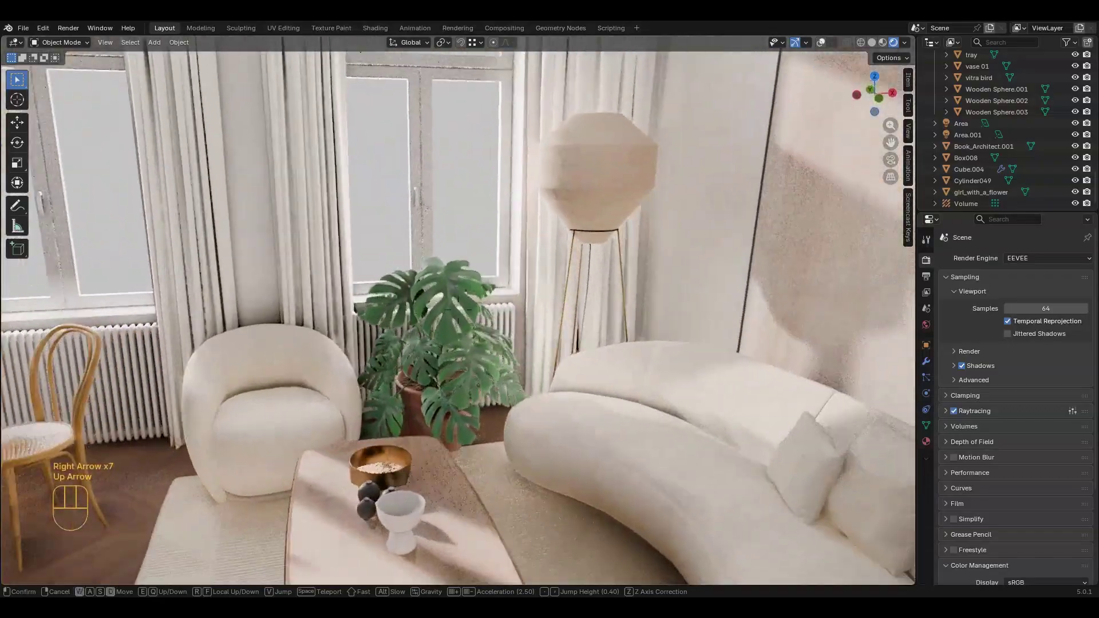
key("Down")
key("Left")
key("Left")
key("Left")
key("Left")
key("Left")
key("Left")
key("Left")
key("Left")
key("Left")
key("Left")
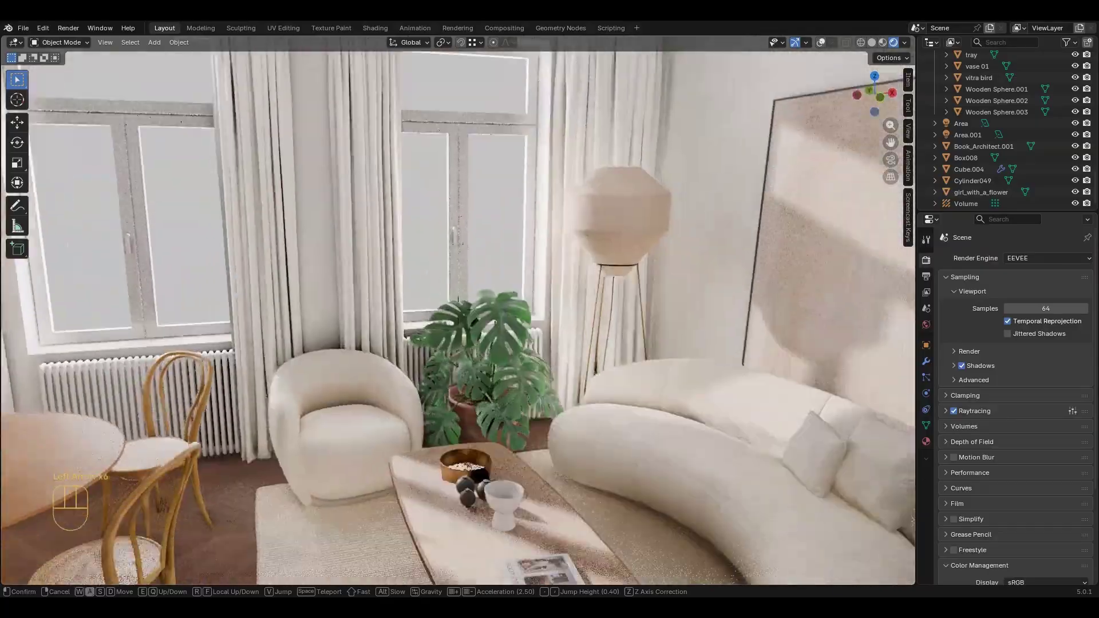
key("Down")
key("Left")
key("Up")
key("Right")
key("Up")
key("Up")
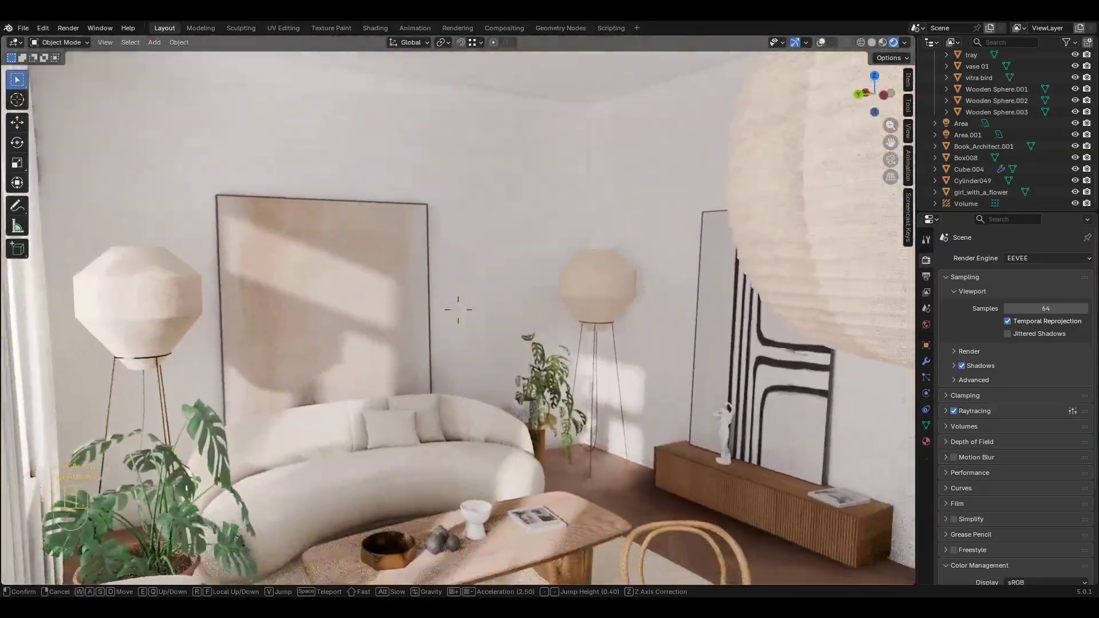
key("Left")
key("Right")
key("Right")
key("Right")
key("Right")
key("Right")
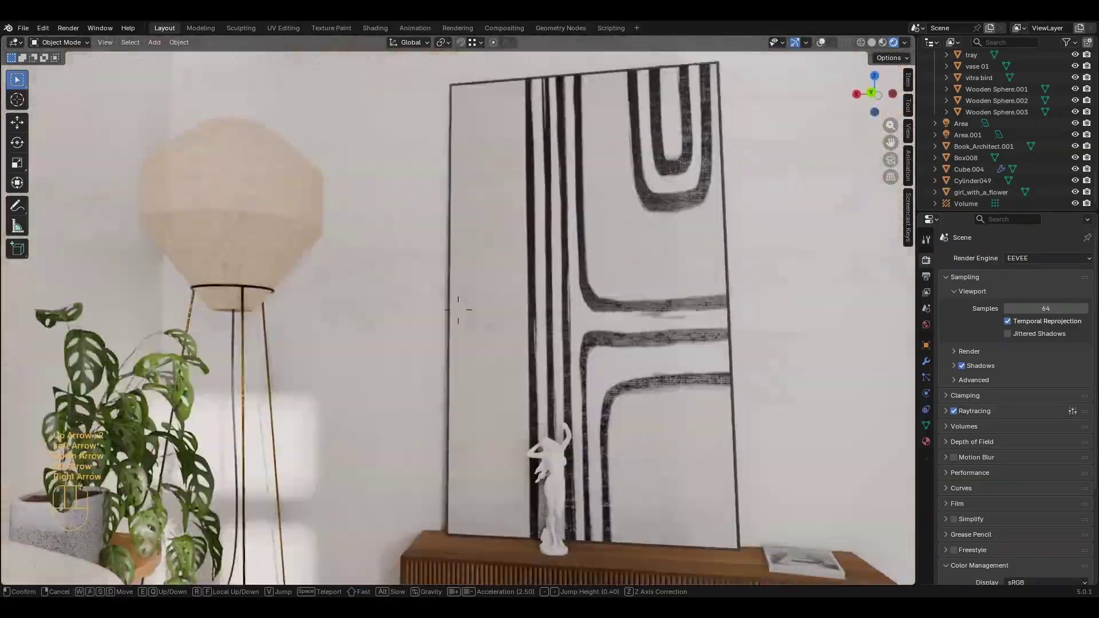
key("Down")
key("Up")
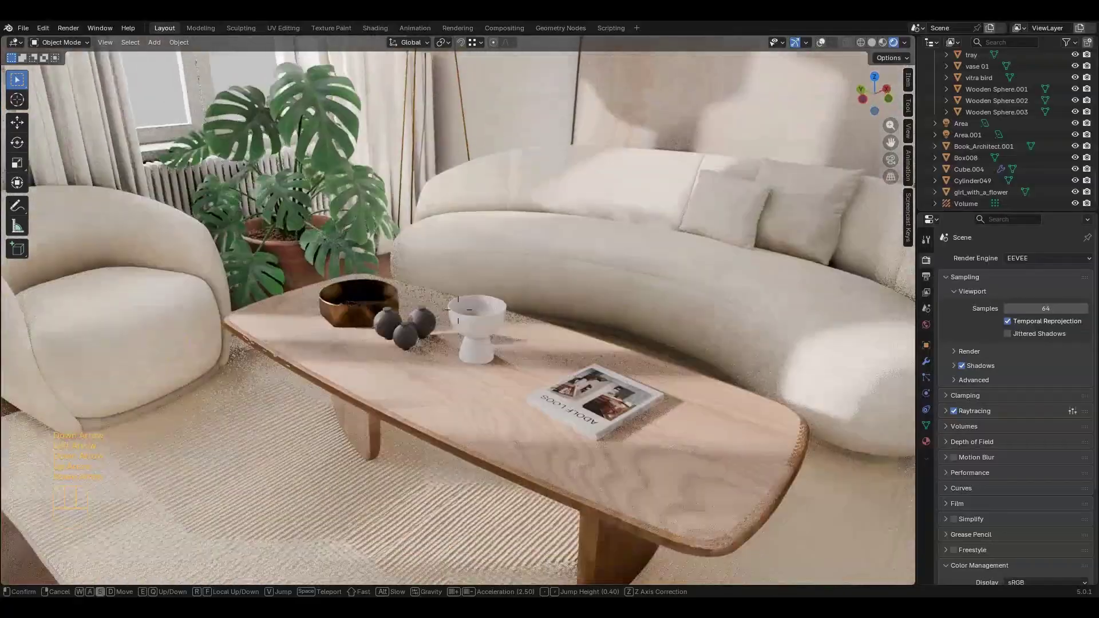
key("Down")
key("Down")
key("Down")
key("Down")
key("Down")
key("Down")
key("Down")
key("Down")
key("Down")
key("Down")
key("Left")
key("Down")
key("Left")
key("Right")
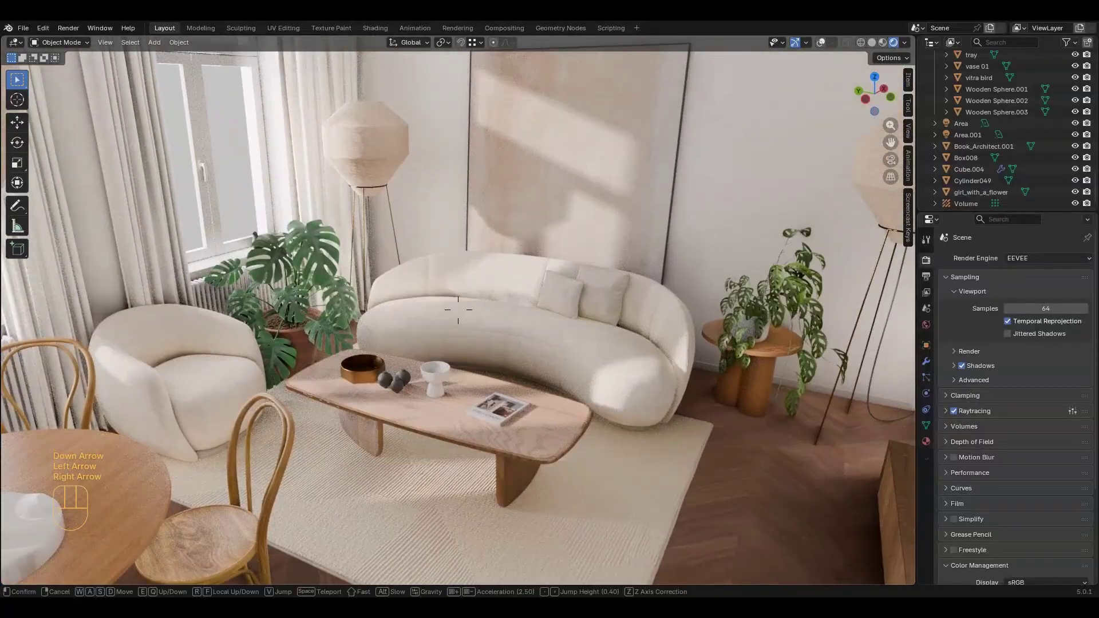
key("Down")
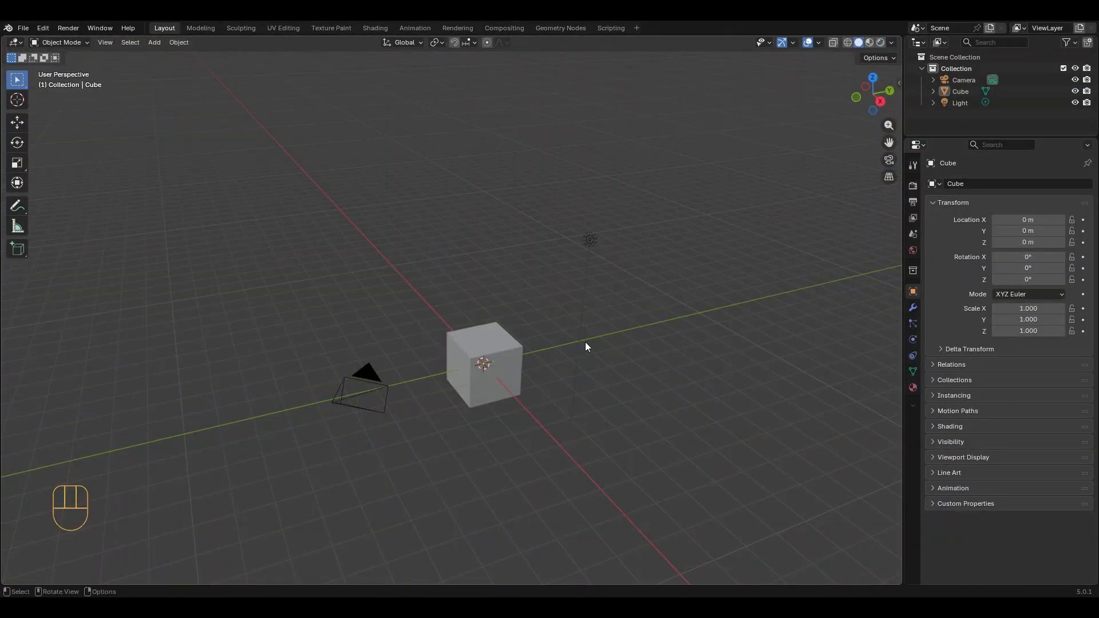
Delete the default camera, cube and light, and paste the copied interior scene objects
left_click_drag(242, 153, 733, 396)
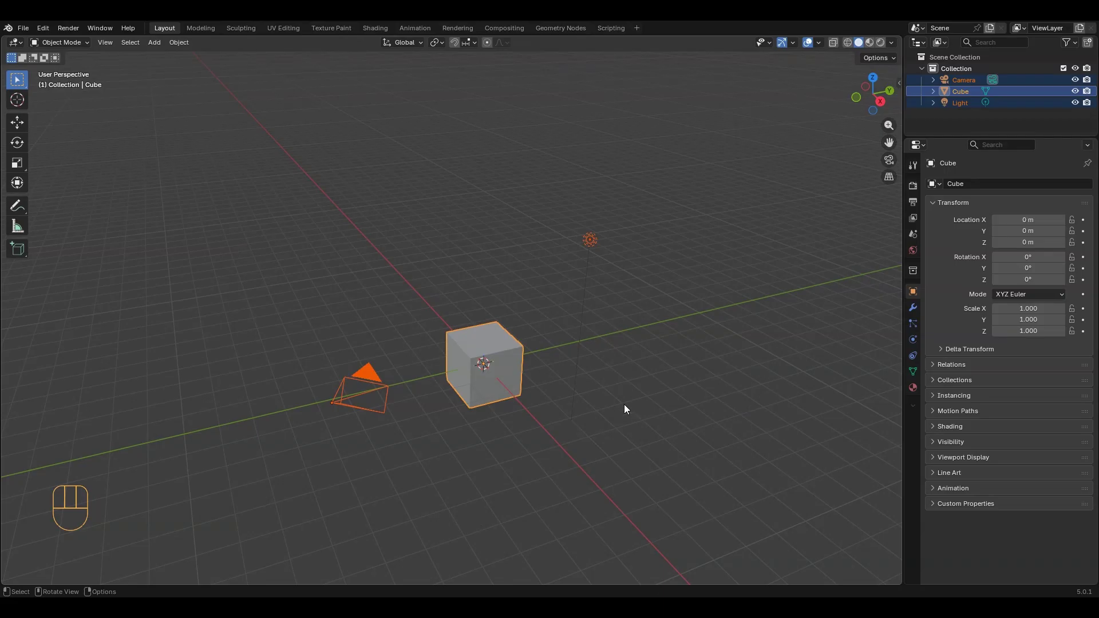
key("Delete")
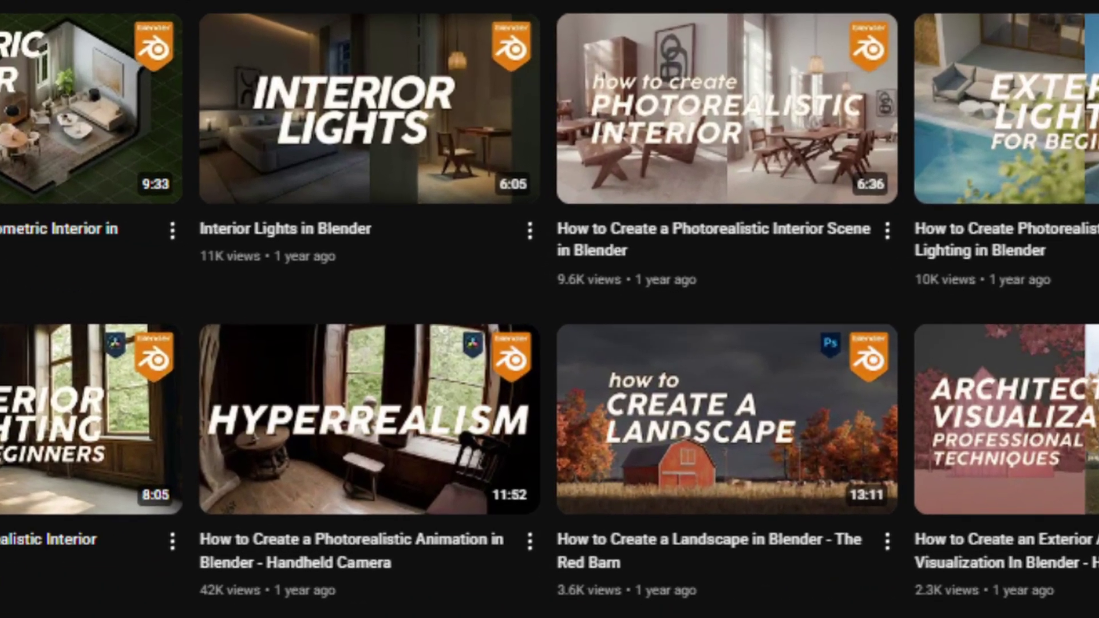
key("ctrl+v")
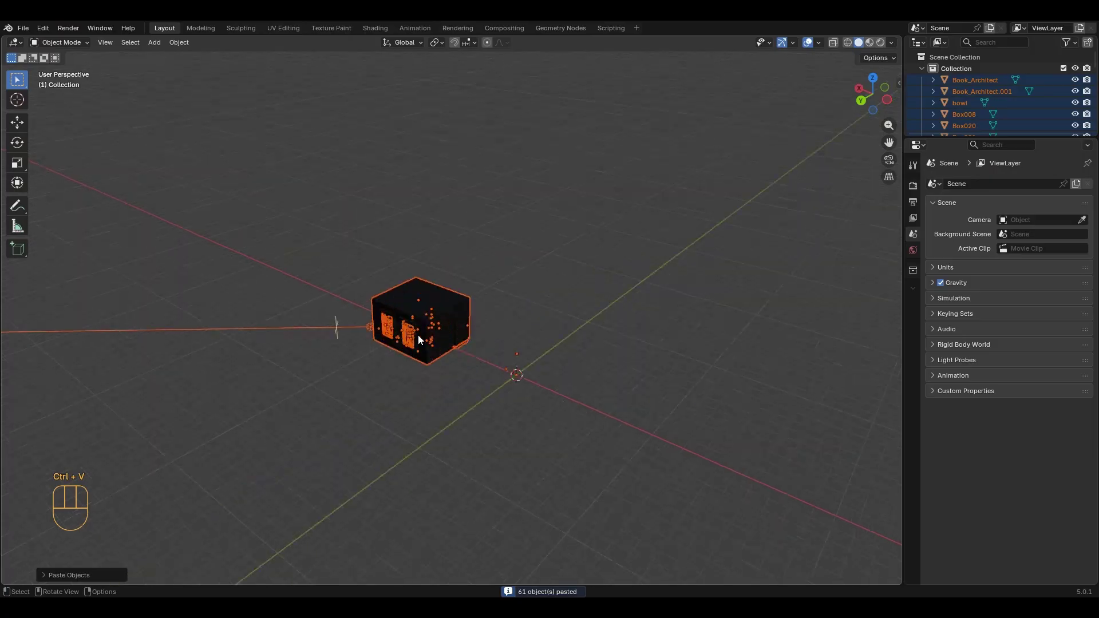
Set the viewport's object colour to Random and inspect the furniture inside the room
scroll(418, 334, "up", 8)
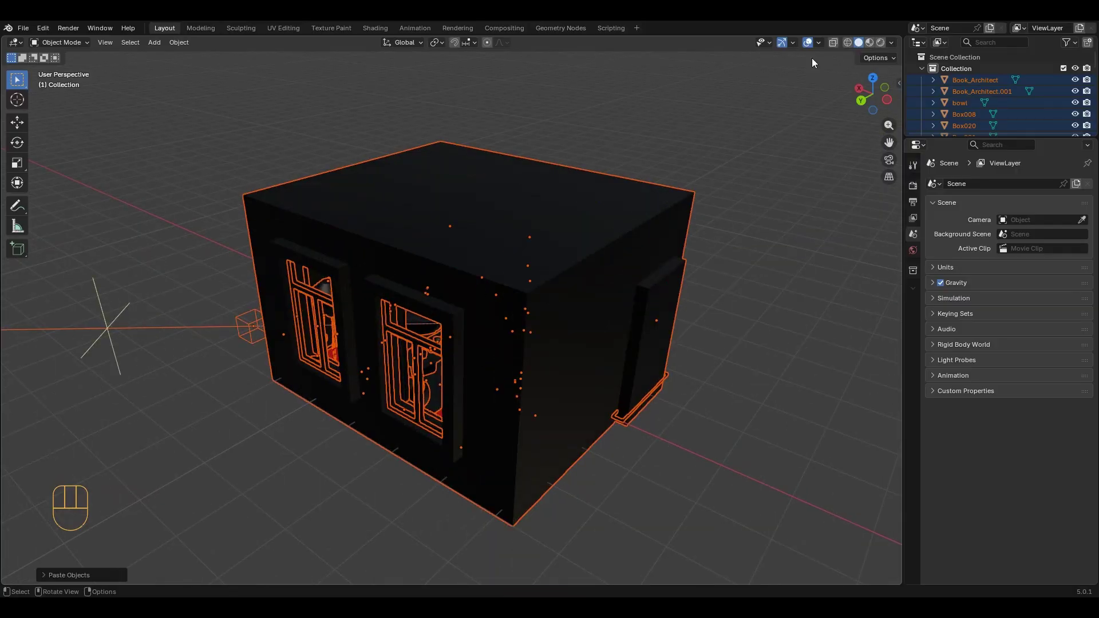
left_click(891, 42)
left_click(943, 215)
mouse_move(425, 368)
middle_mouse_down()
mouse_move(454, 368)
mouse_move(432, 336)
mouse_move(466, 301)
middle_mouse_up()
scroll(432, 336, "up", 5)
scroll(466, 300, "down", 5)
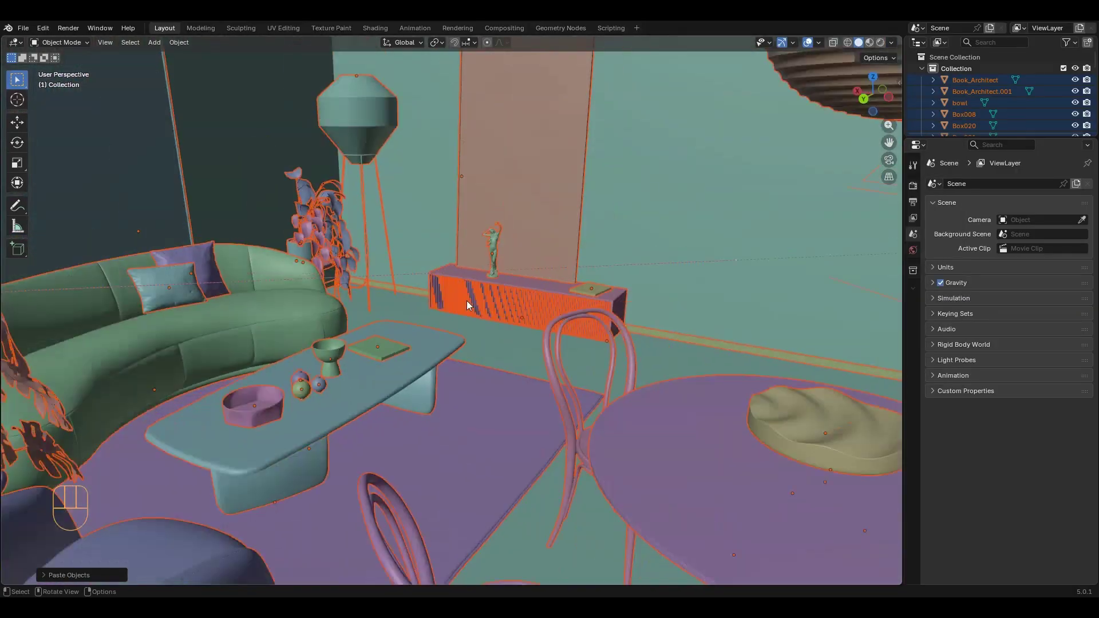
scroll(553, 237, "up", 3)
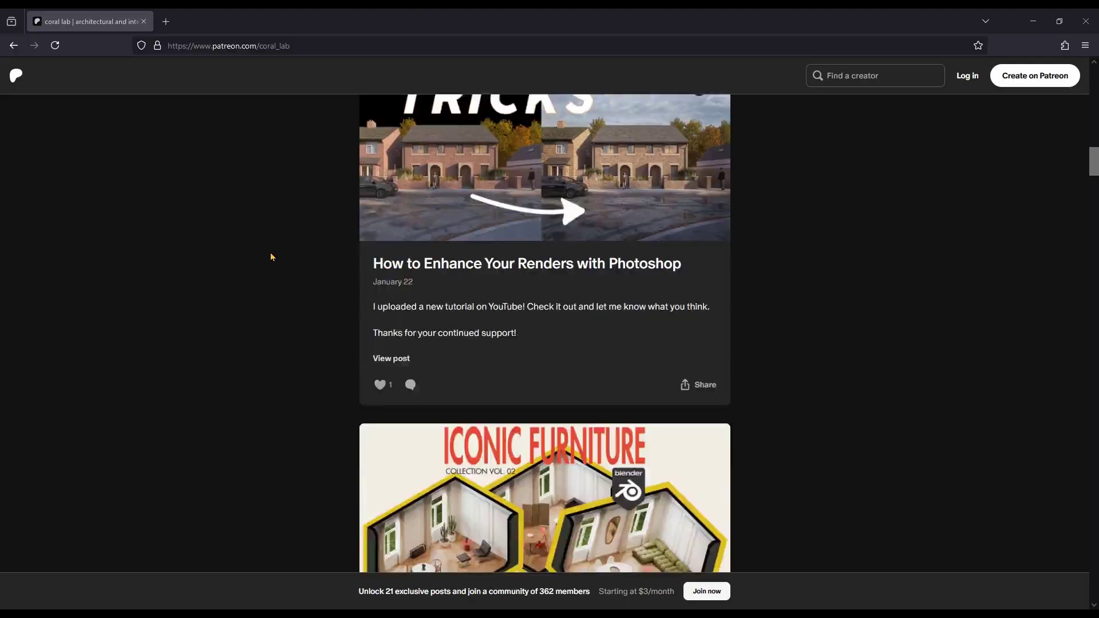
Browse the posts on the coral_lab Patreon page in the browser
scroll(271, 254, "down", 10)
scroll(273, 255, "down", 10)
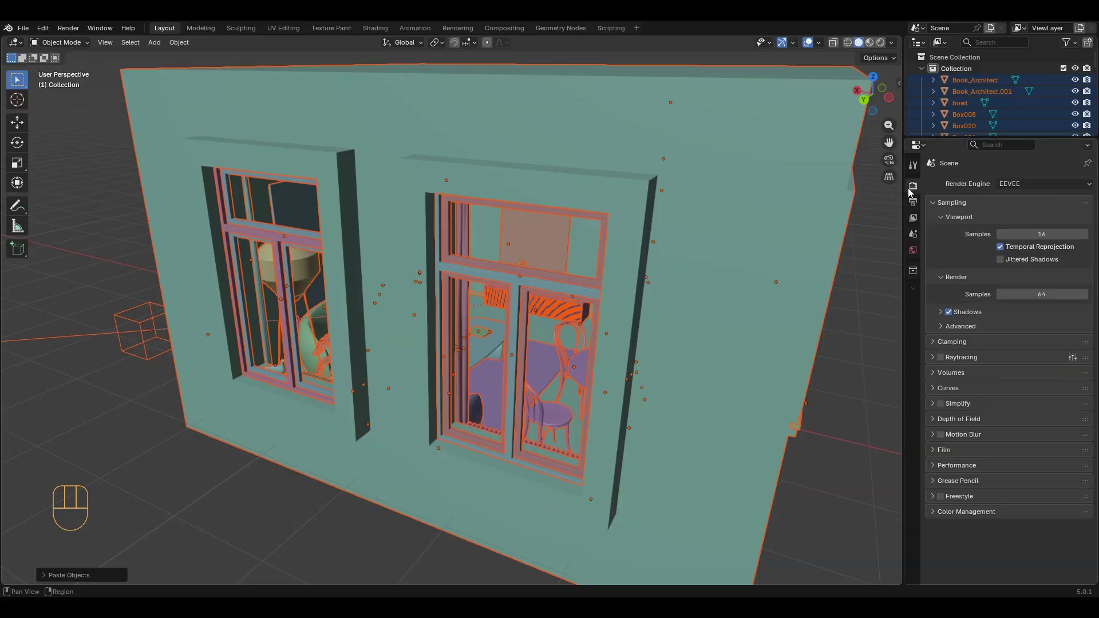
Switch the viewport to rendered shading and deselect all the pasted objects
key("z")
left_click(455, 309)
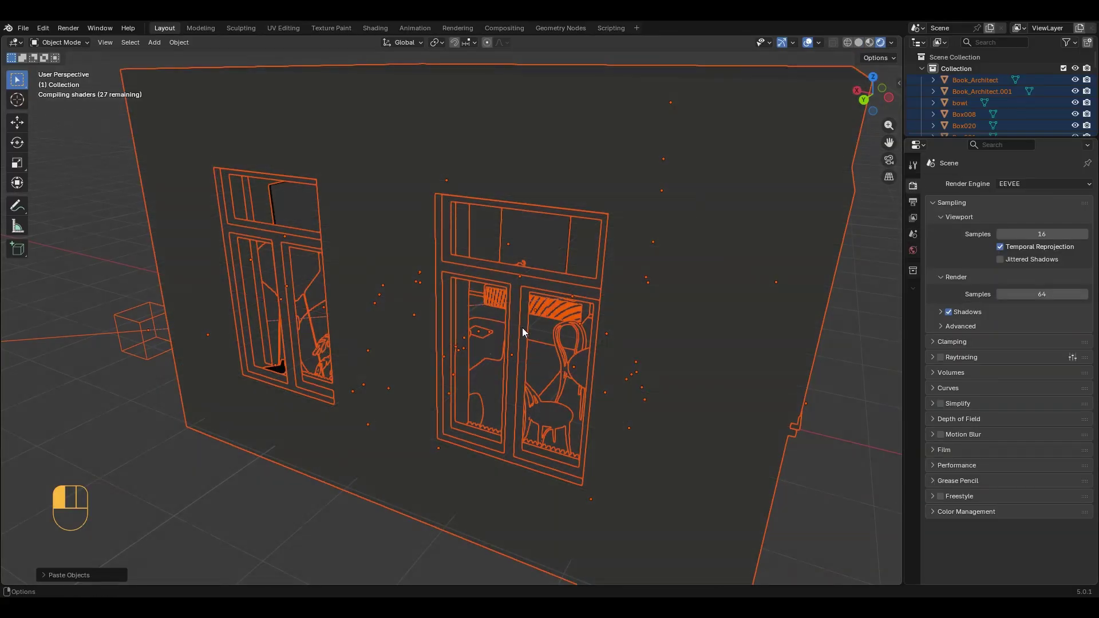
left_click(197, 488)
scroll(516, 277, "up", 8)
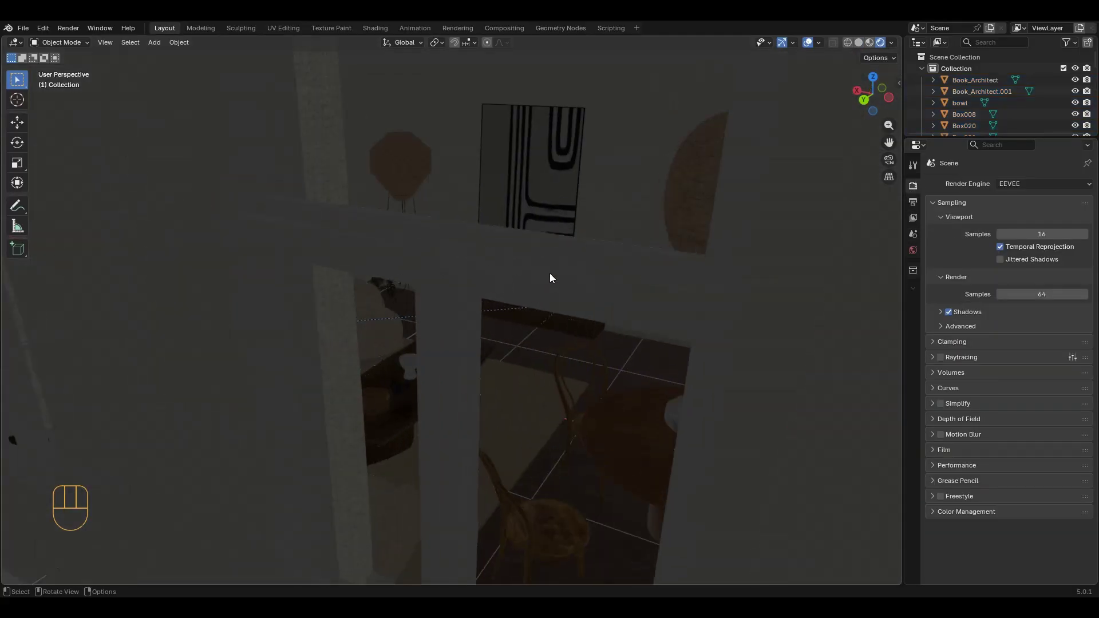
scroll(524, 344, "up", 5)
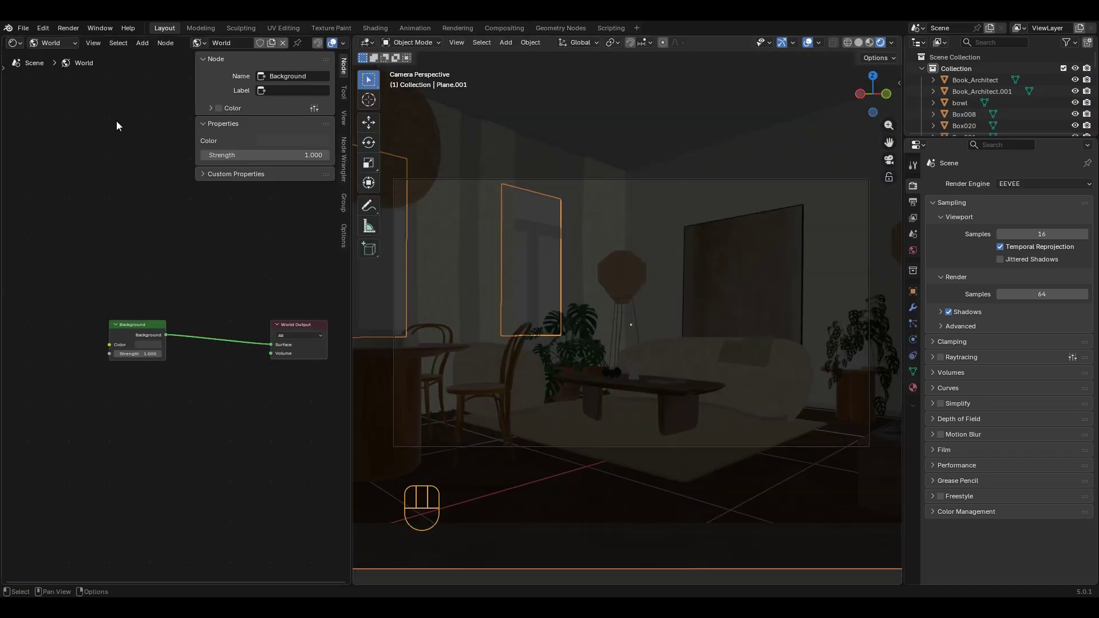
Change the display graphics backend to OpenGL and back to Vulkan in the system preferences
left_click(43, 28)
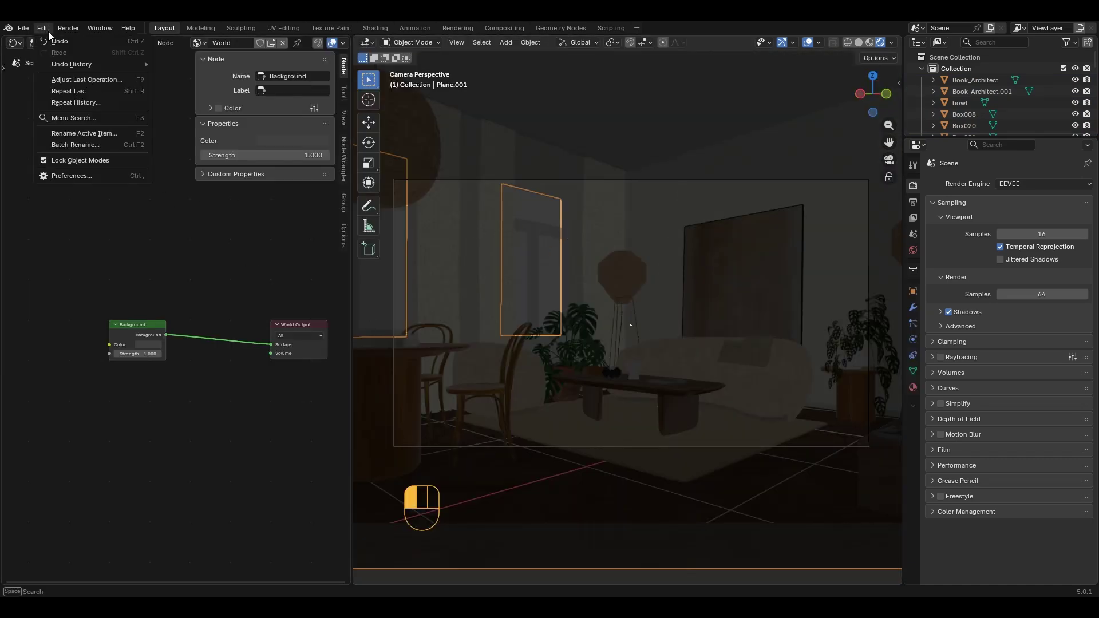
left_click(68, 175)
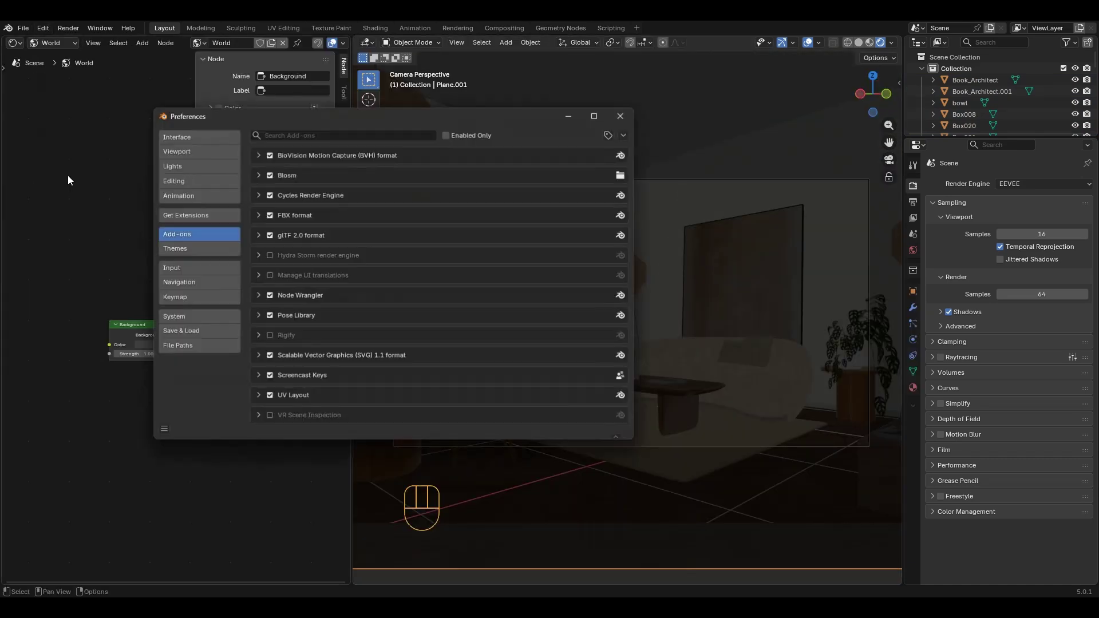
left_click(210, 317)
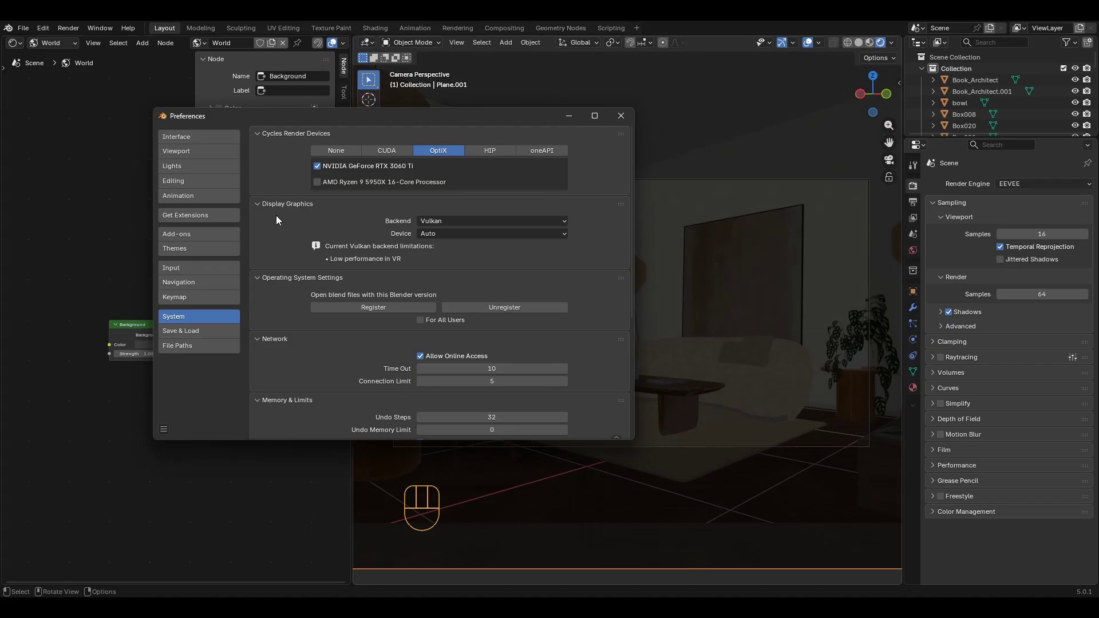
left_click(560, 223)
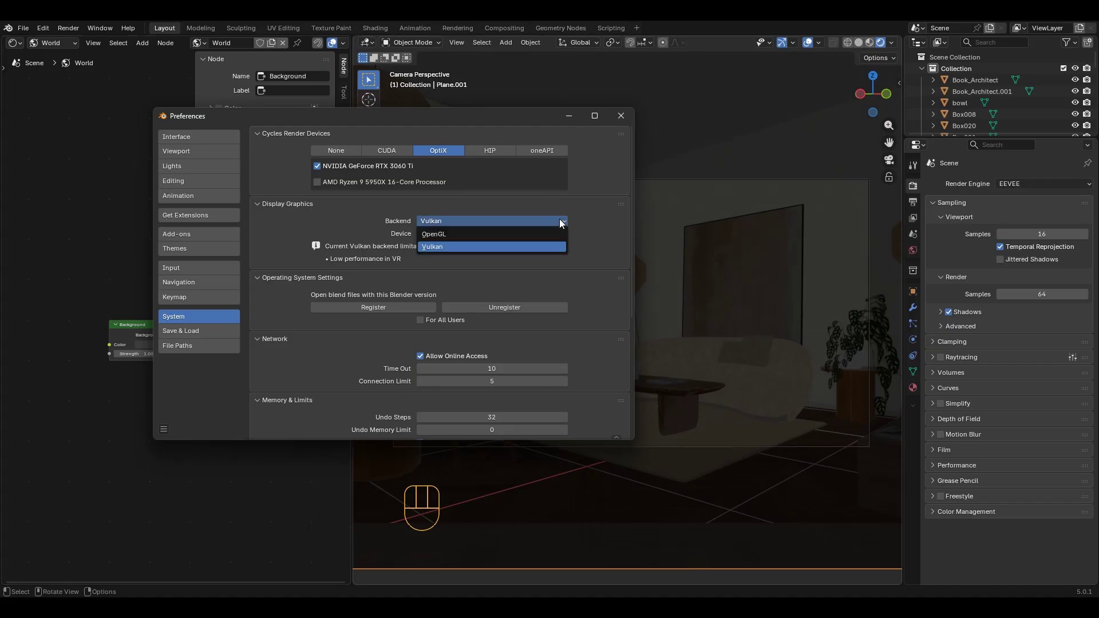
left_click(480, 235)
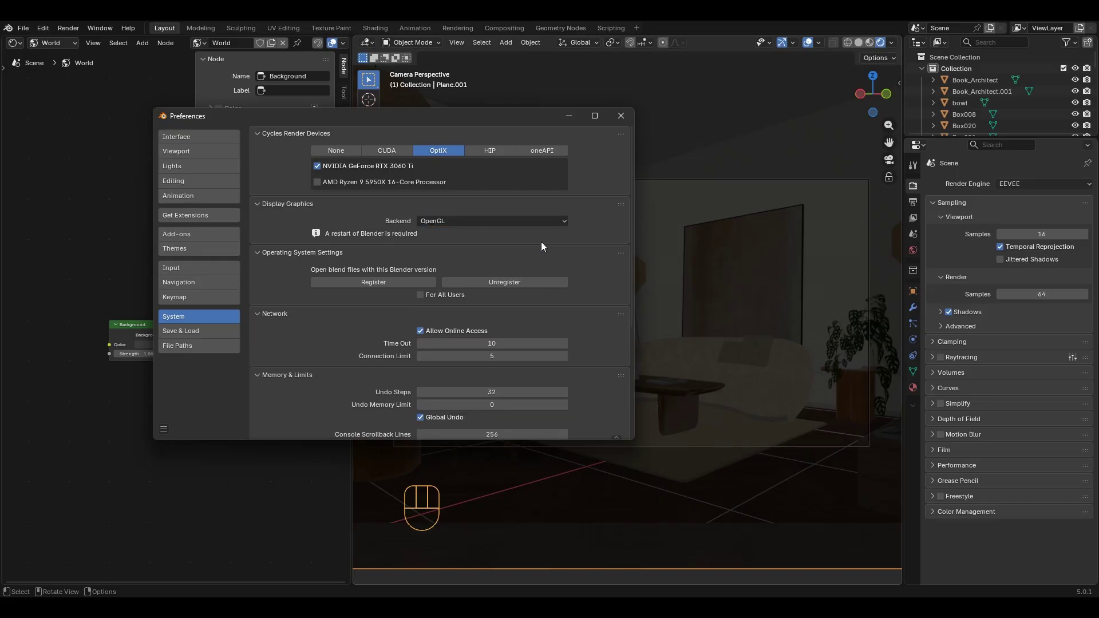
left_click(515, 221)
left_click(446, 246)
left_click(621, 117)
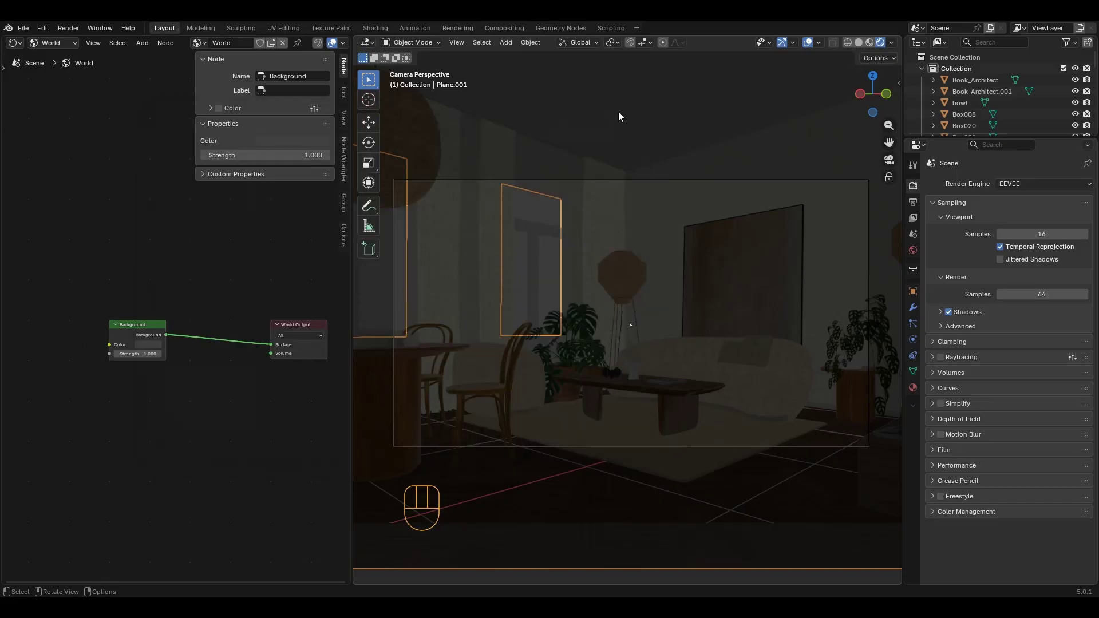
Turn the world node editor area into a 3D viewport and take it out of the camera view
left_click(15, 43)
left_click(43, 75)
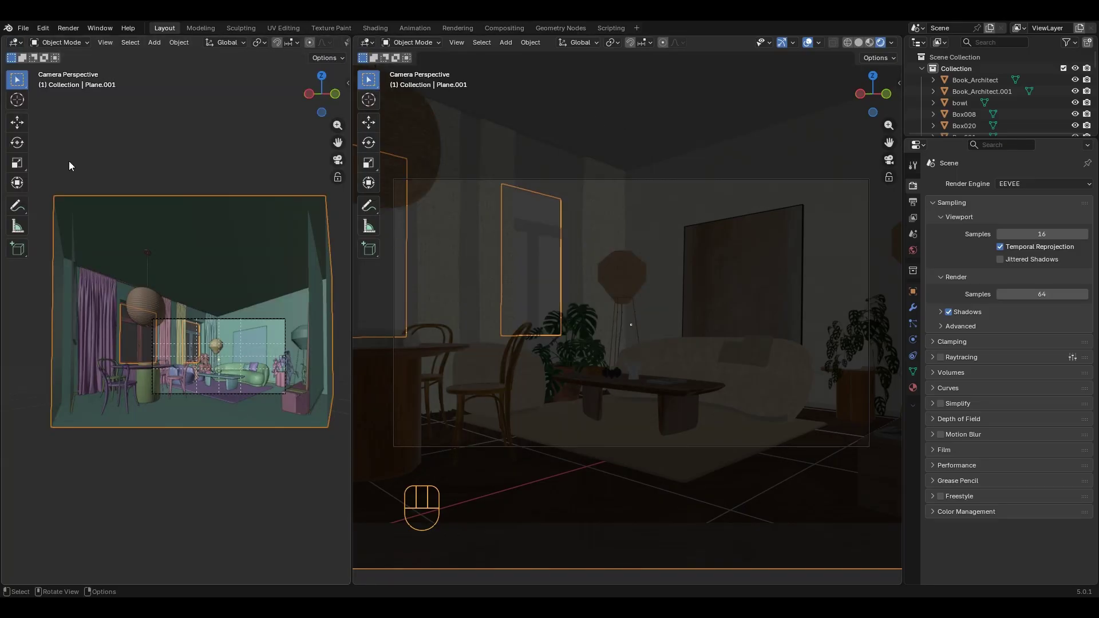
scroll(284, 44, "down", 4)
left_click(136, 340)
key("KP_0")
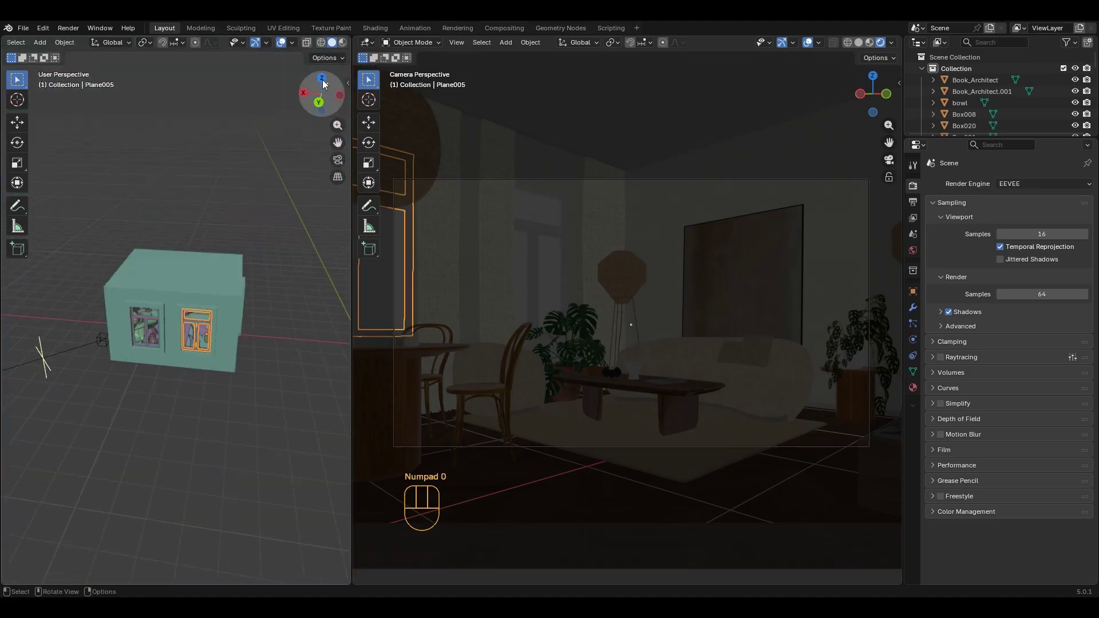
Add an area light in the top view and move it outside the building in front of the windows
left_click(322, 76)
left_click(248, 258)
scroll(257, 332, "up", 3)
scroll(69, 43, "up", 4)
left_click(155, 43)
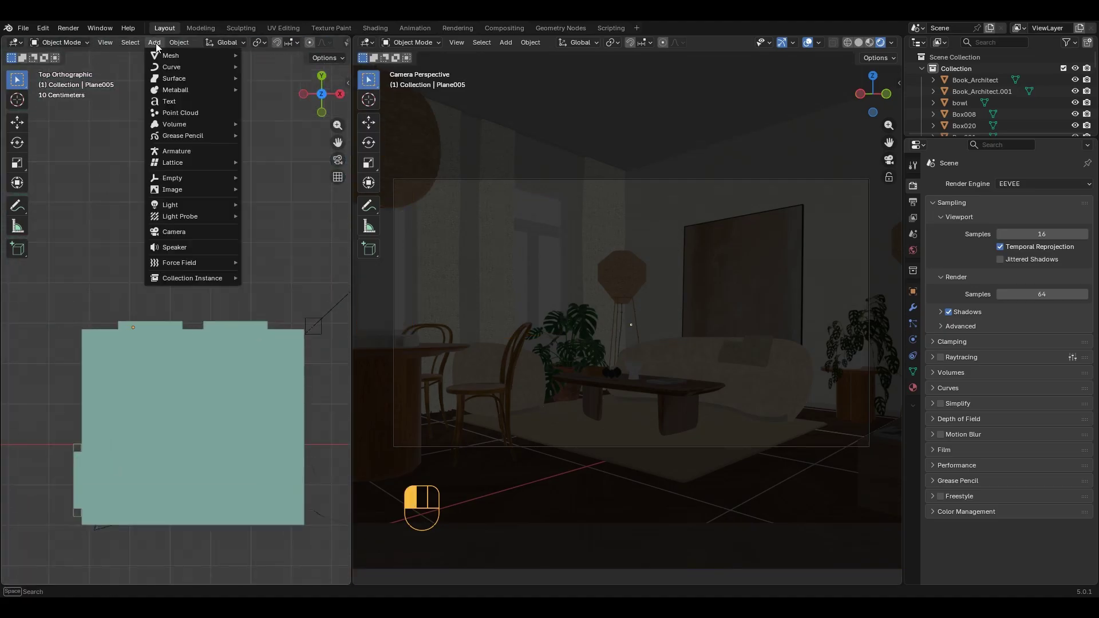
mouse_move(194, 205)
left_click(261, 243)
scroll(197, 311, "down", 6)
key("g")
left_click(326, 262)
scroll(206, 308, "up", 10)
Rotate the area light -90° in the side view and move it up to window height outside the wall
key("ctrl+KP_3")
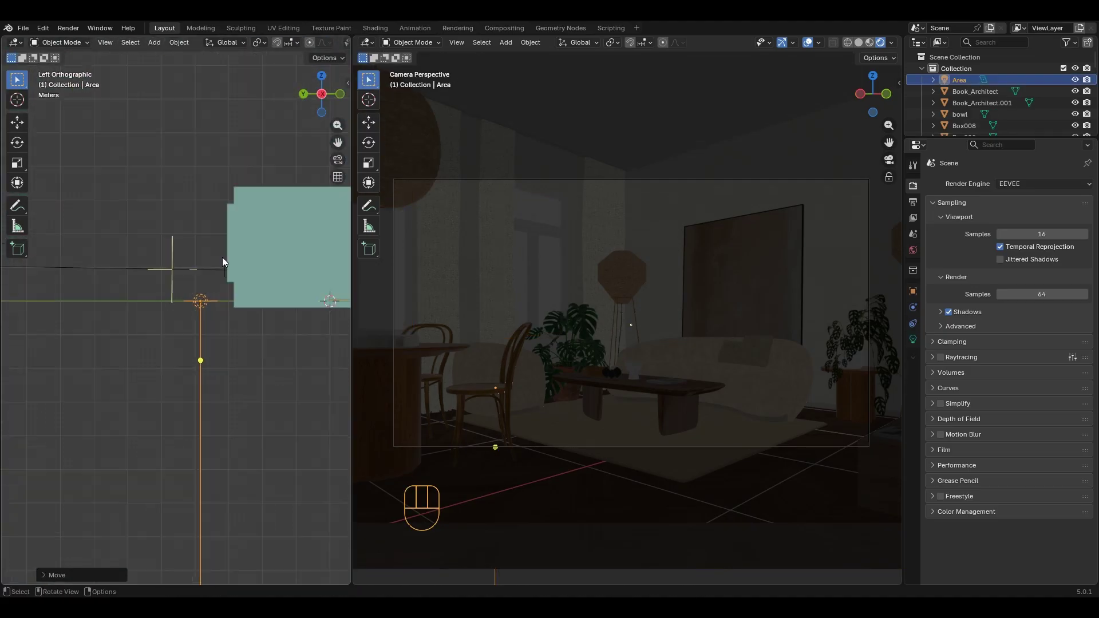
key("r")
key("KP_Subtract")
key("KP_9")
key("KP_0")
key("KP_Enter")
key("g")
left_click(166, 217)
Scale the area light overall and along X and Z to cover the window nearest the sofa, and centre it there
key("s")
left_click(68, 362)
key("ctrl+KP_1")
scroll(204, 172, "up", 2)
key("s")
key("x")
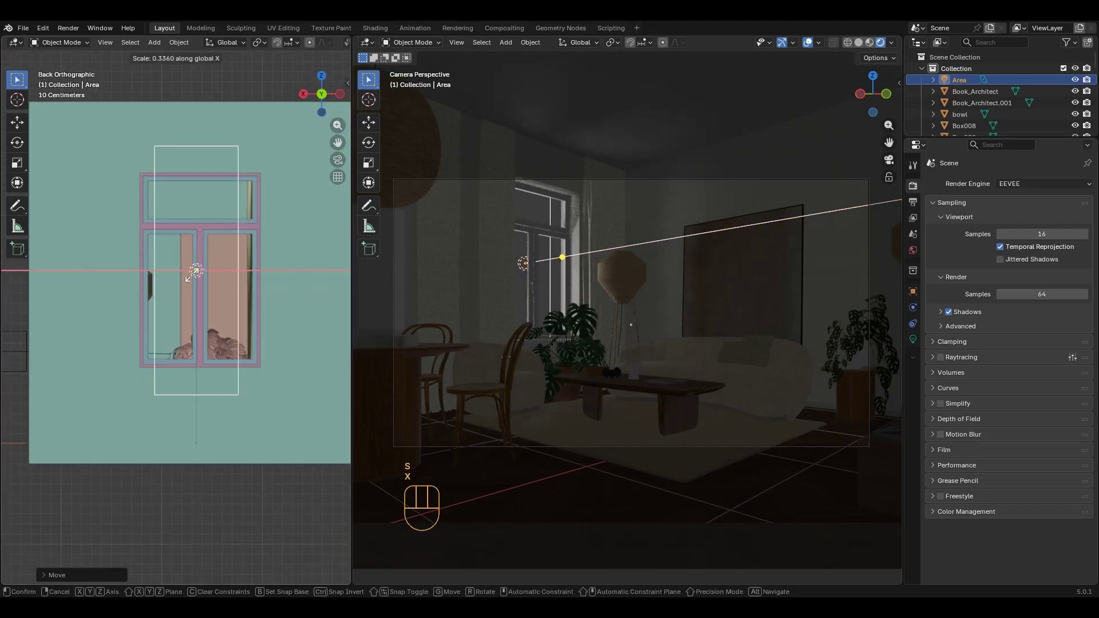
left_click(191, 221)
key("s")
key("z")
left_click(140, 315)
scroll(139, 318, "down", 3)
key("g")
left_click(106, 291)
Duplicate the area light over the second window and set the copy's power to 400
key("shift+d")
left_click(228, 287)
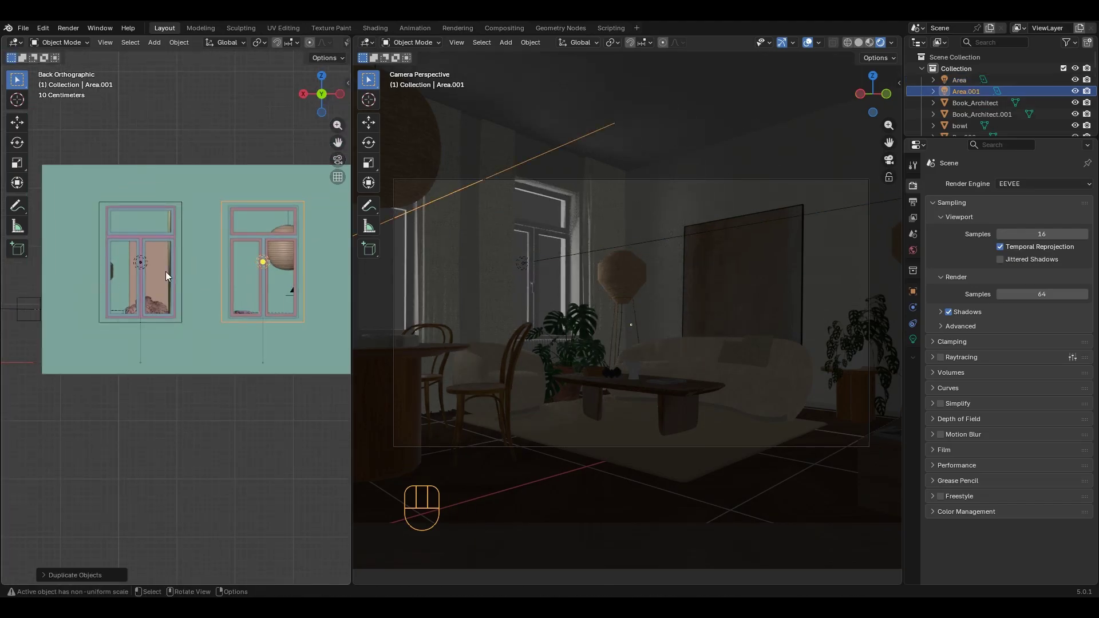
middle_click_drag(263, 273, 115, 338)
left_click(913, 339)
left_click(1022, 283)
type("100")
key("Return")
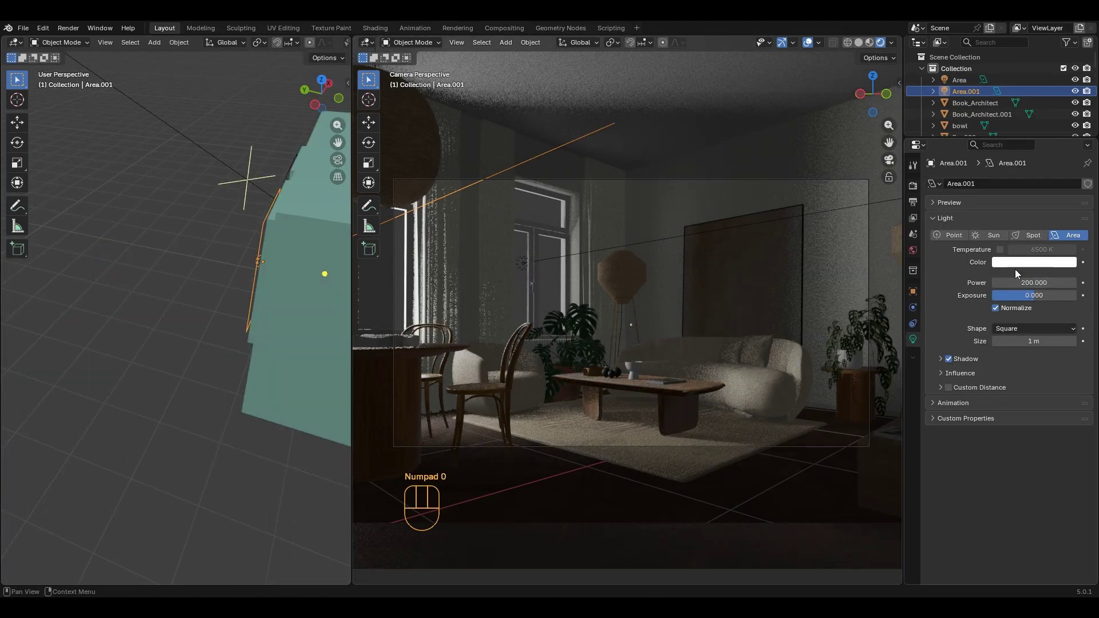
left_click(1017, 283)
type("400")
key("Return")
Set the first area light's power to 400 and enable colour temperature on both window lights
scroll(169, 305, "down", 2)
middle_click_drag(169, 300, 258, 304)
left_click(208, 262)
left_click(1024, 283)
type("400")
key("Return")
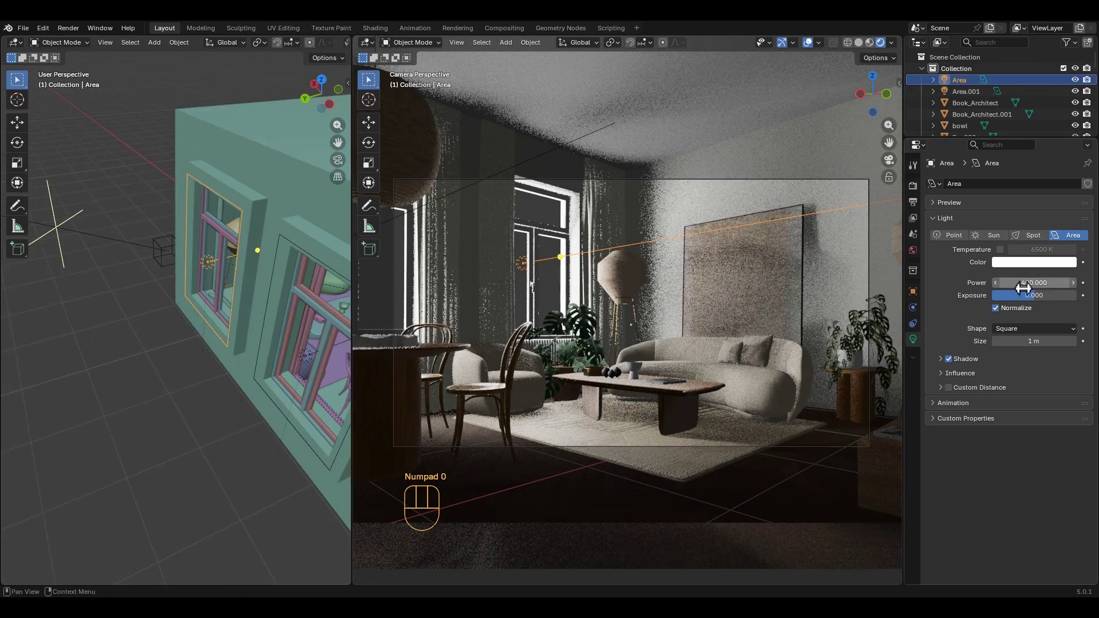
left_click(1001, 250)
left_click(261, 348)
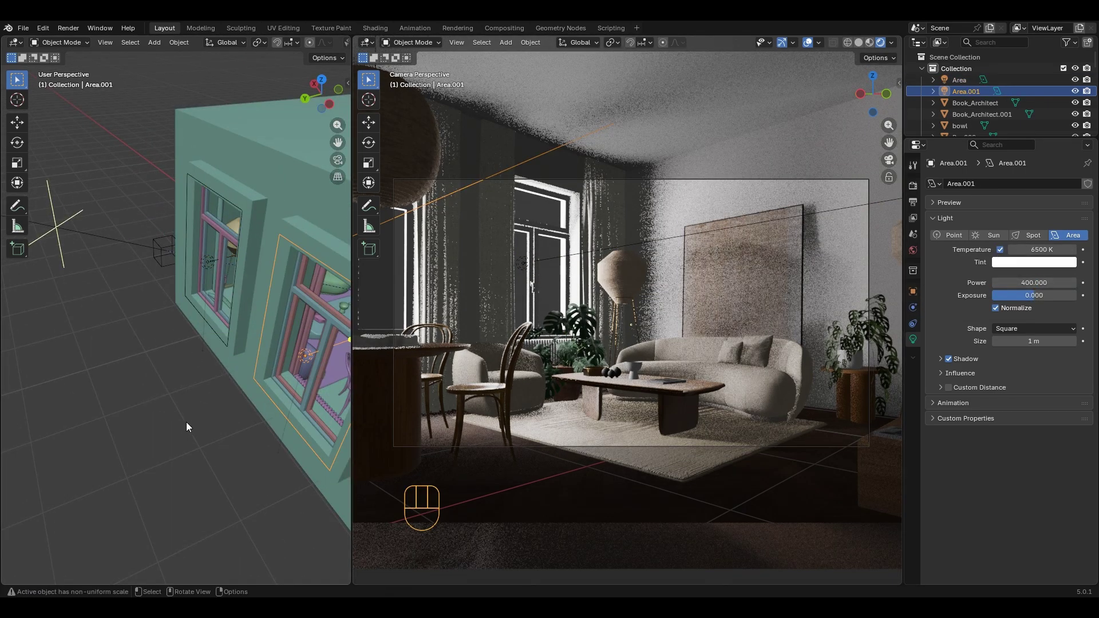
Add a sun light in the top view and move it outside the house, beyond the window wall
scroll(186, 421, "down", 6)
left_click(322, 80)
left_click(154, 42)
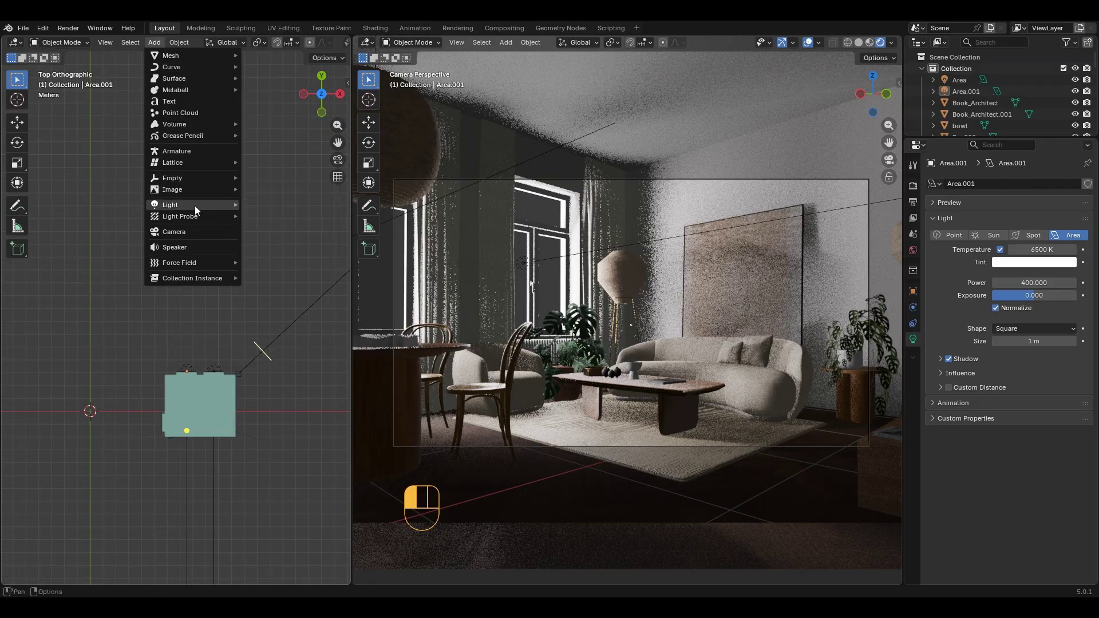
mouse_move(195, 205)
left_click(274, 215)
scroll(118, 416, "up", 3)
key("g")
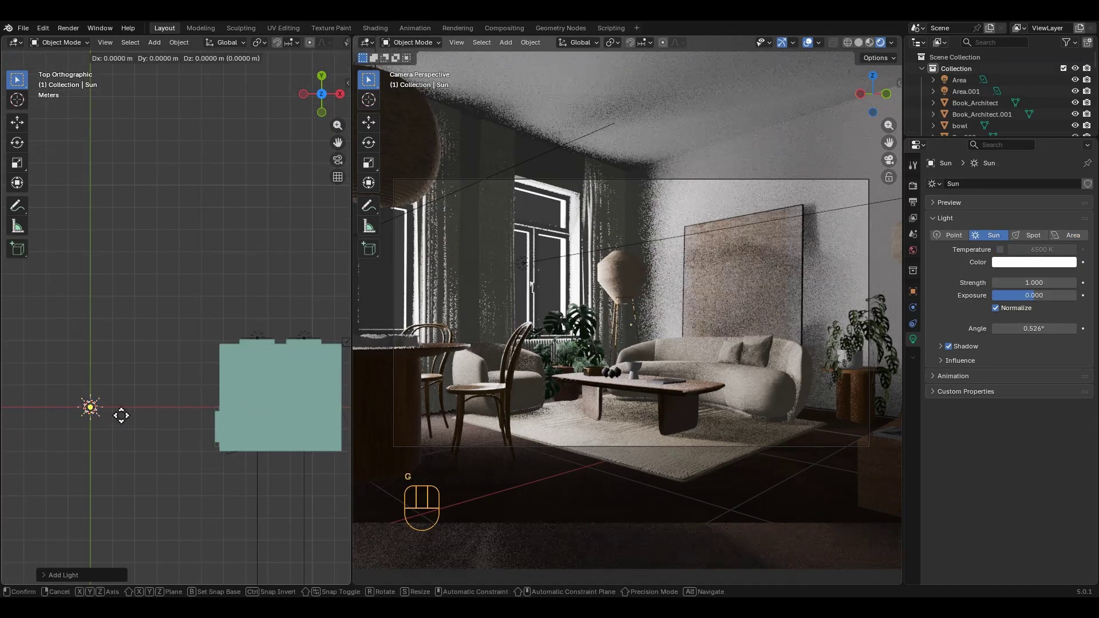
left_click(206, 219)
Aim the sun diagonally at the windows in the top view and set its strength to 10
middle_click_drag(184, 219, 206, 270)
left_click_drag(206, 269, 231, 267)
key("KP_7")
left_click(1034, 283)
type("10")
key("Return")
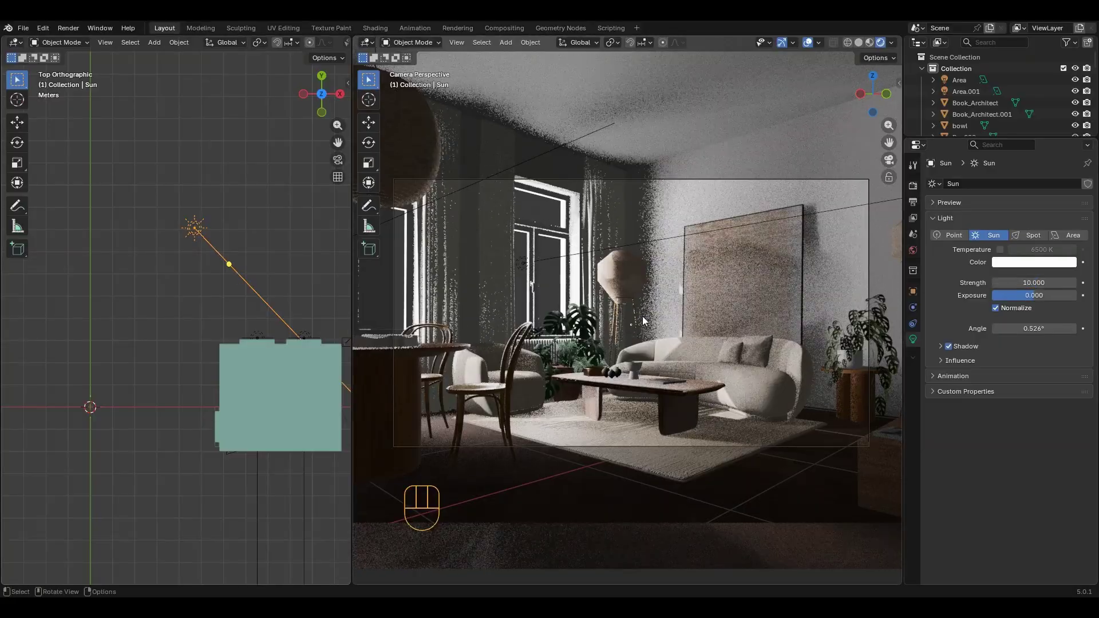
Enable colour temperature on the sun and set it to 6000 K
left_click(1001, 249)
left_click(1042, 250)
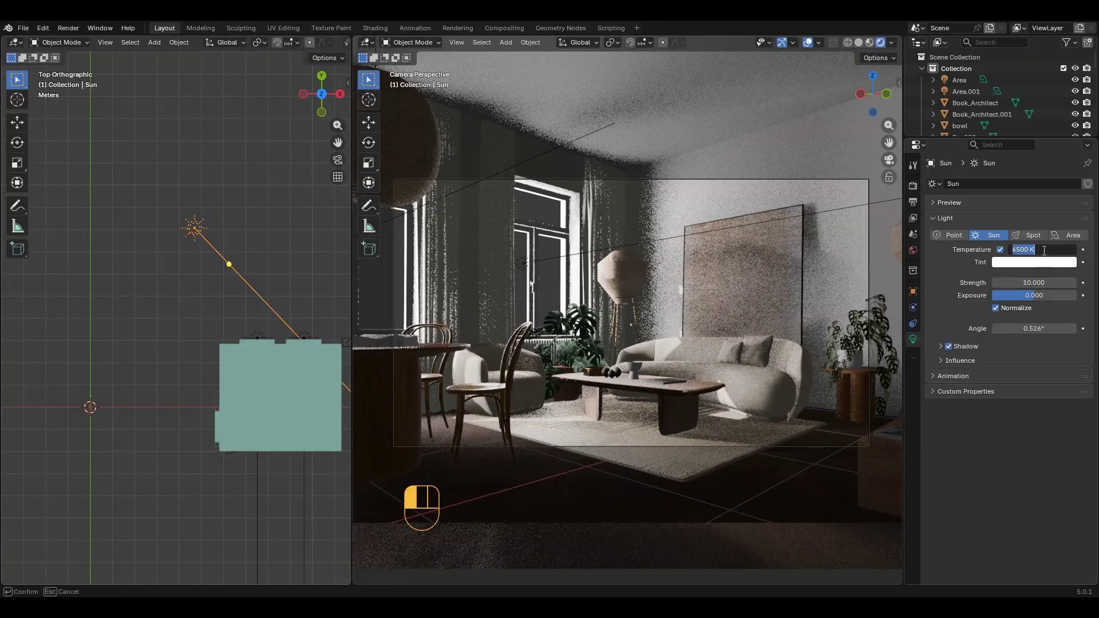
type("6000")
key("Return")
Tilt the sun's direction downward in the front view and set its temperature to 5500 K
key("KP_1")
left_click_drag(229, 257, 233, 238)
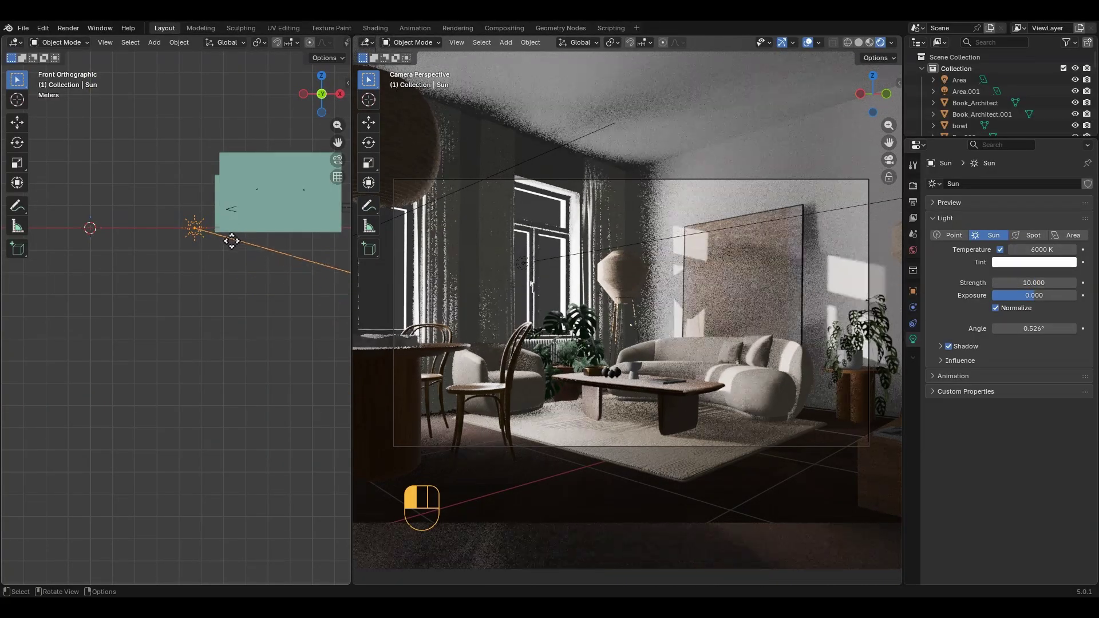
left_click(1042, 248)
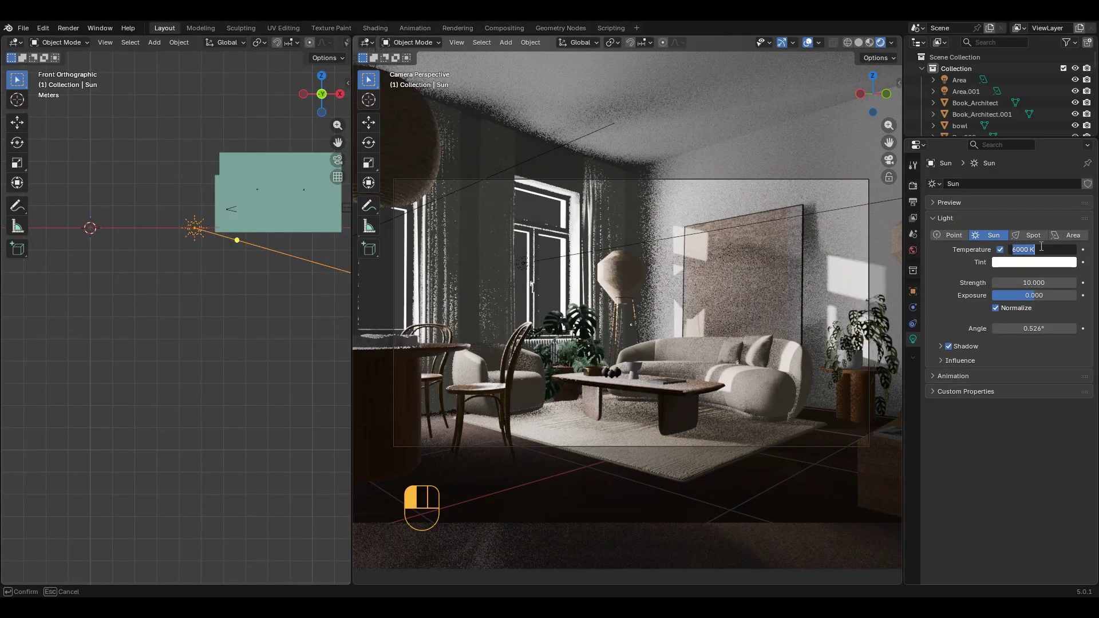
type("5500")
key("Return")
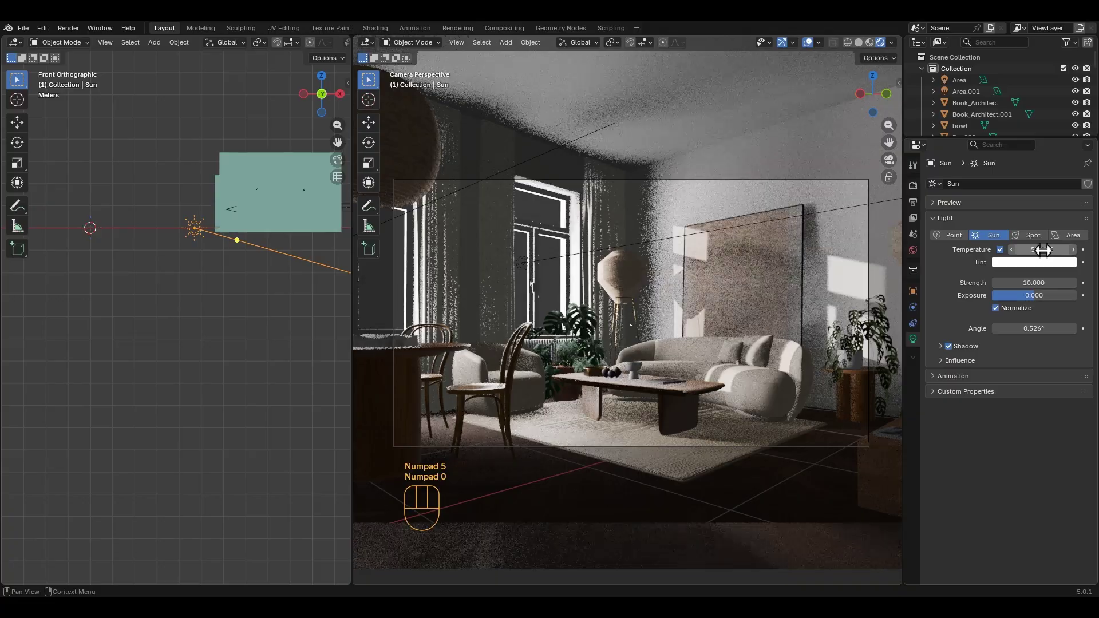
Set the sun's angle to 2° and steepen its downward direction in the front view
left_click(1040, 330)
type("2")
key("Return")
scroll(201, 275, "up", 3)
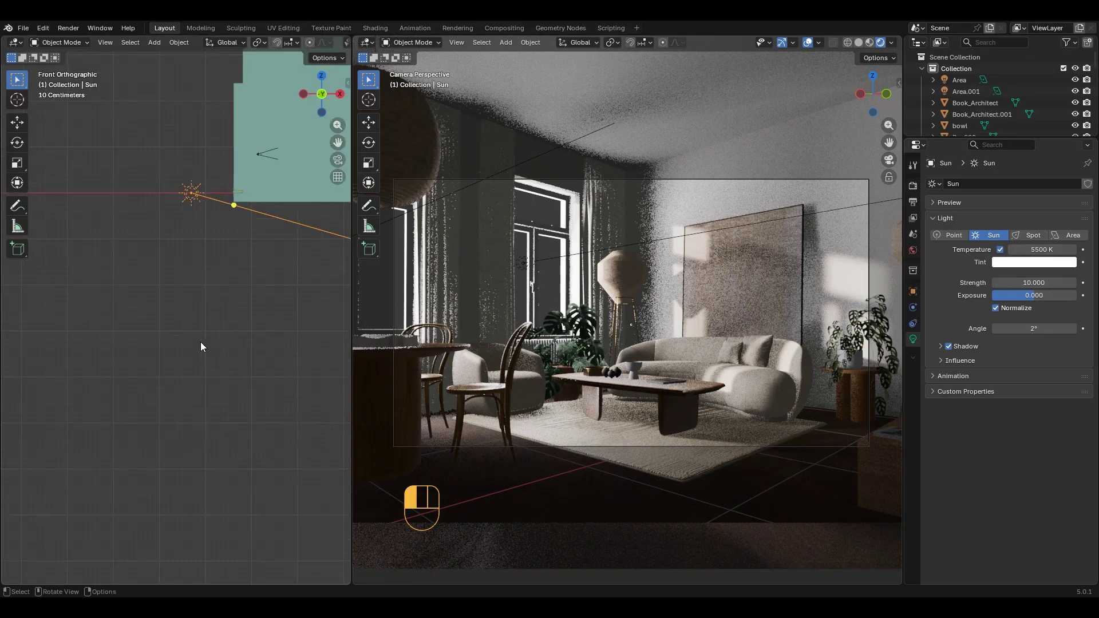
mouse_move(233, 203)
left_mouse_down()
mouse_move(253, 204)
mouse_move(224, 209)
left_mouse_up()
scroll(225, 213, "down", 3)
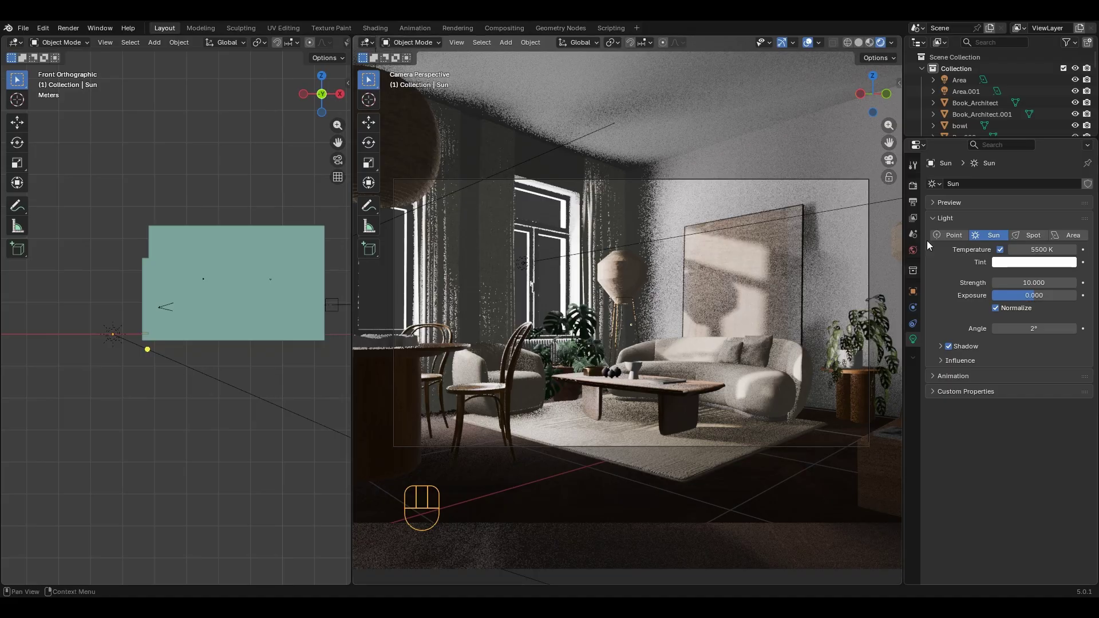
Set the EEVEE viewport samples to 64 in the render settings
left_click(914, 186)
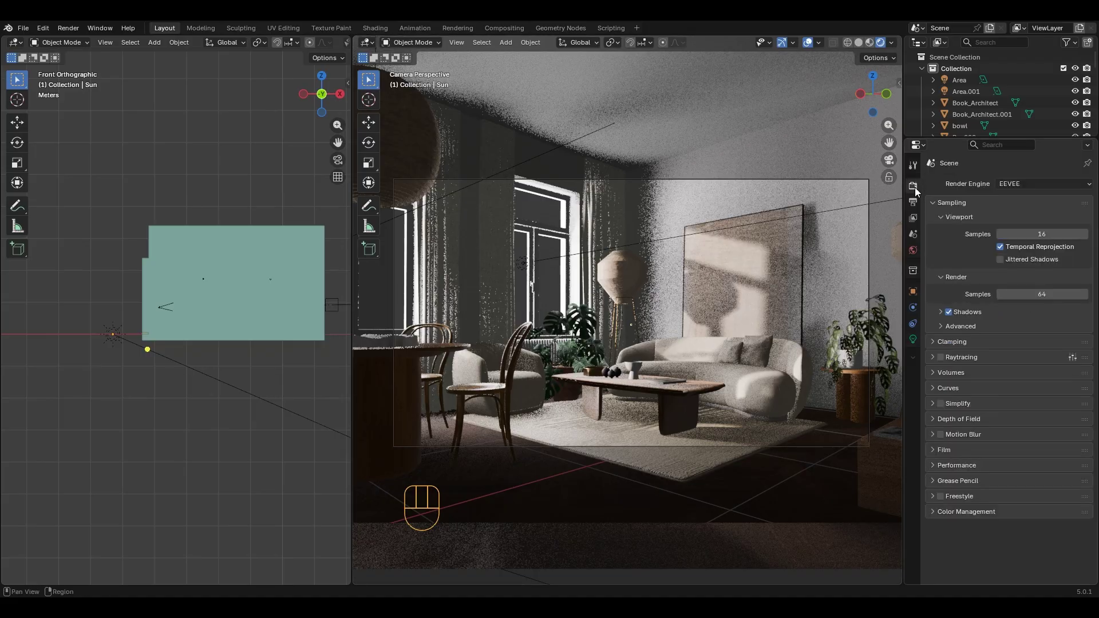
left_click(1042, 233)
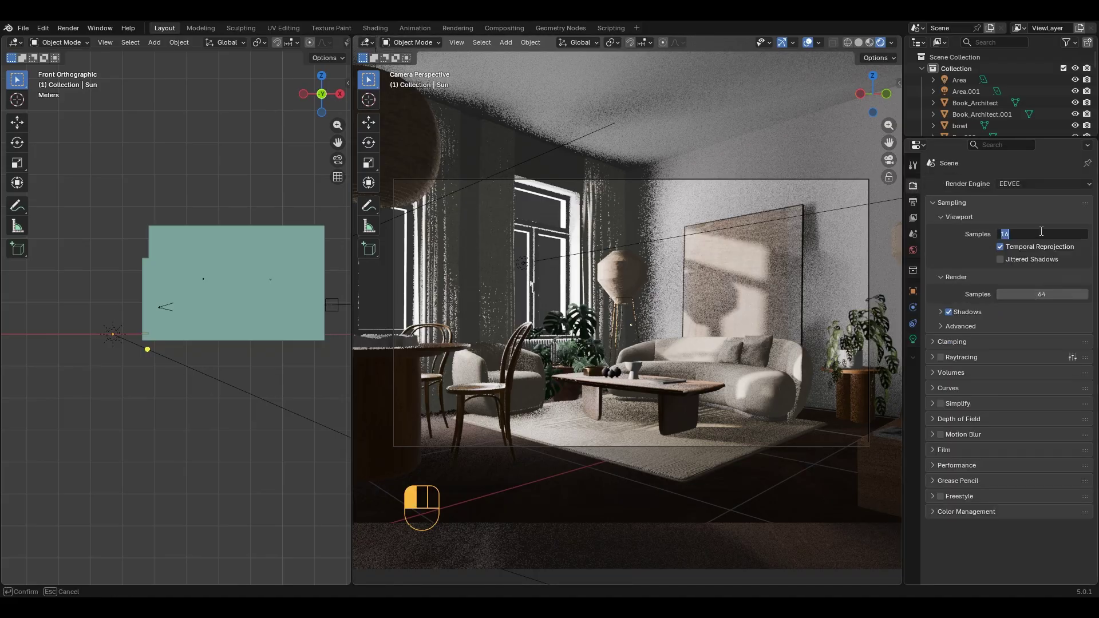
type("64")
key("Return")
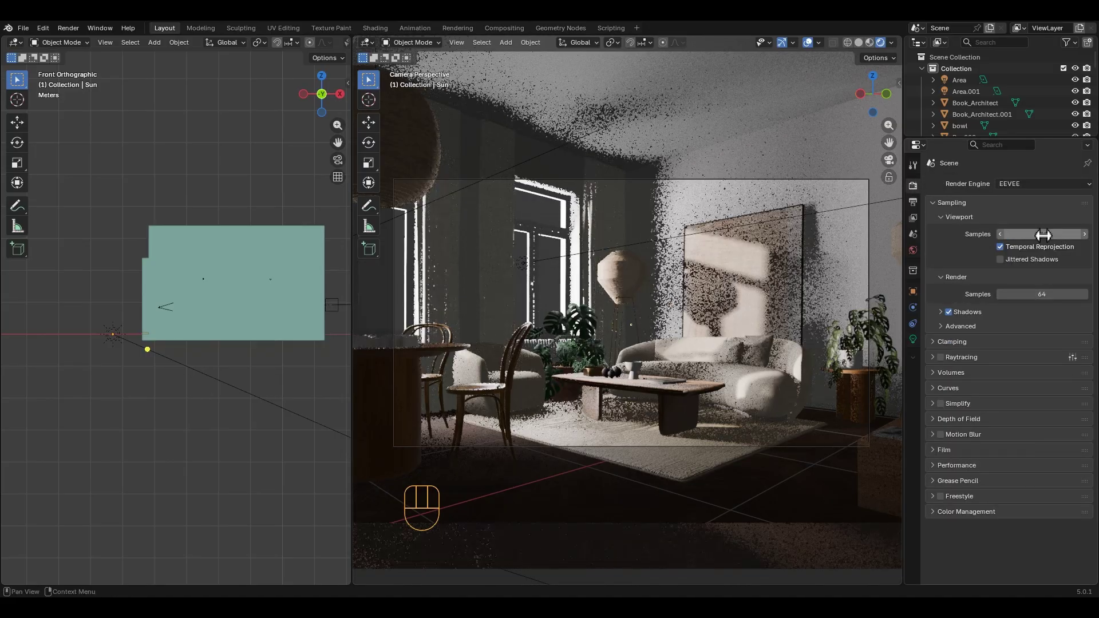
Enable raytracing and set its resolution to 1:1
left_click(933, 356)
left_click(940, 357)
scroll(510, 274, "up", 1)
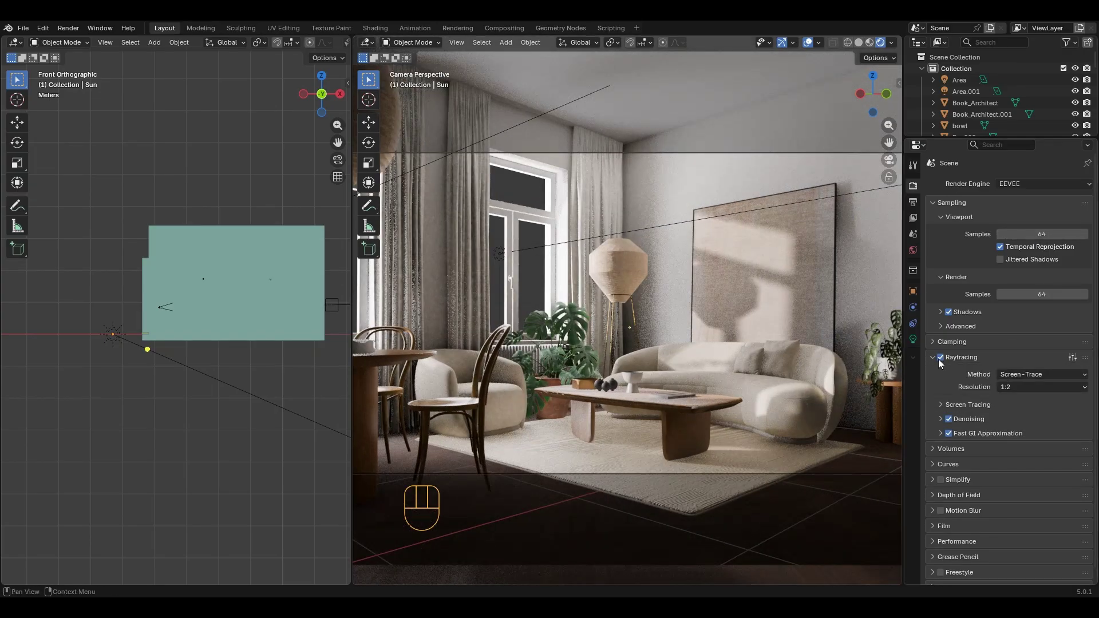
left_click(1033, 390)
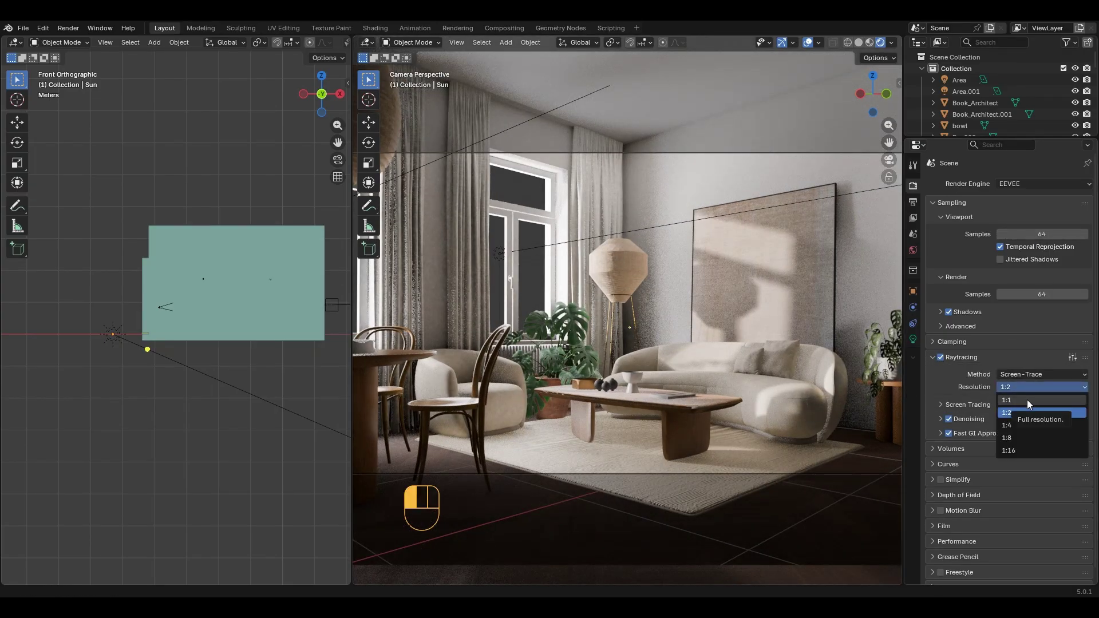
left_click(1027, 400)
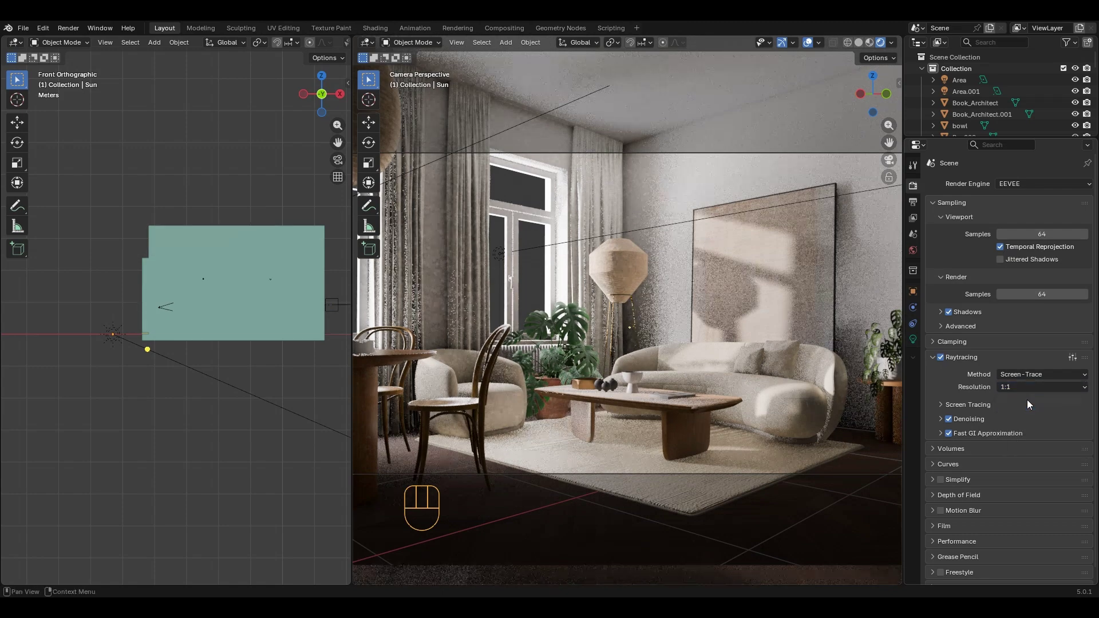
Set the raytracing's screen tracing precision to 1
left_click(967, 405)
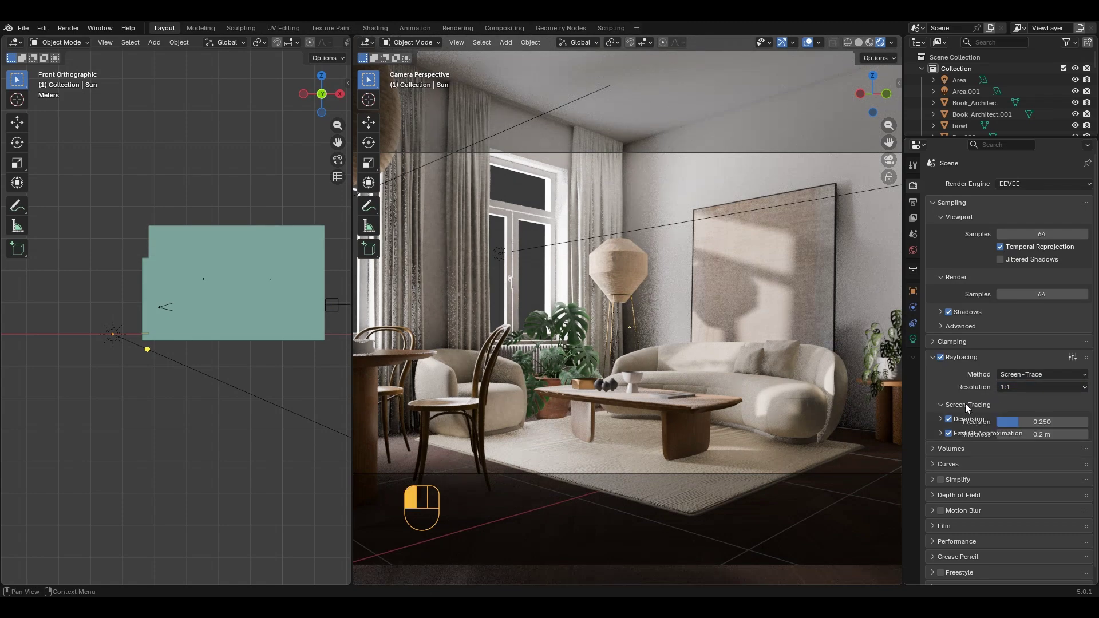
left_click(1046, 422)
type("1")
key("Return")
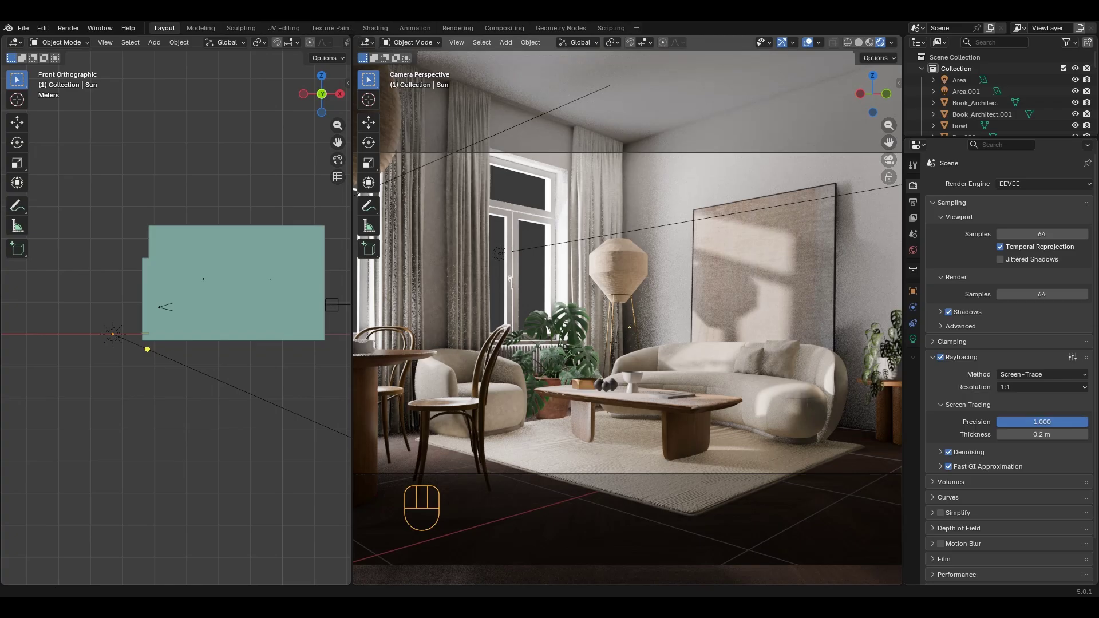
Set the Fast GI Approximation resolution to 1:1 and steps to 16, and expand the shadow sampling settings
left_click(941, 466)
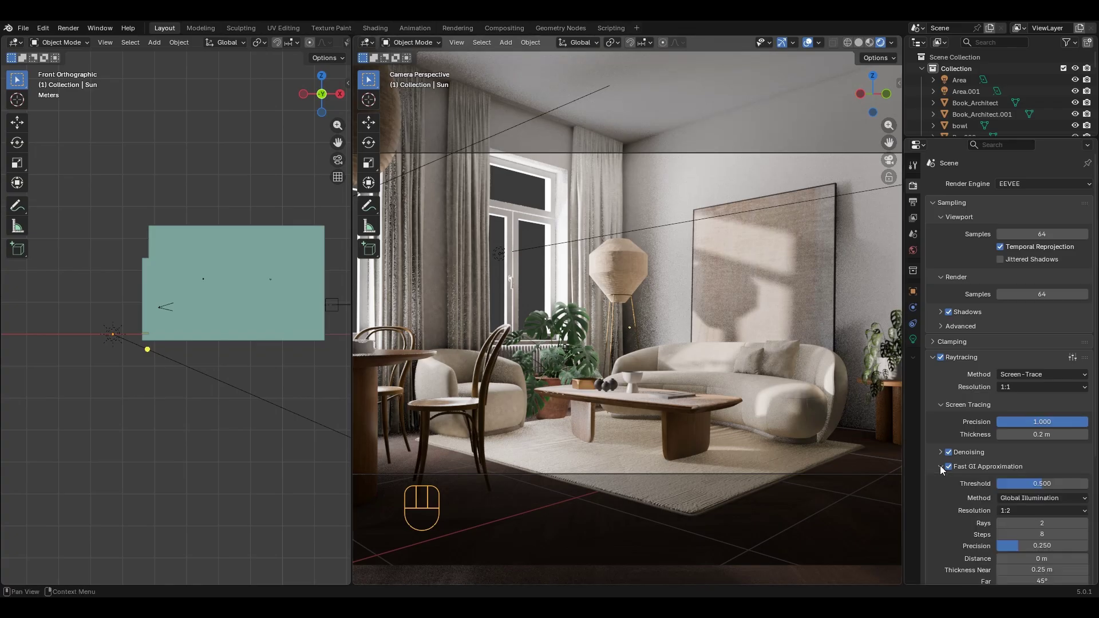
scroll(996, 459, "down", 2)
left_click(1020, 465)
left_click(1019, 478)
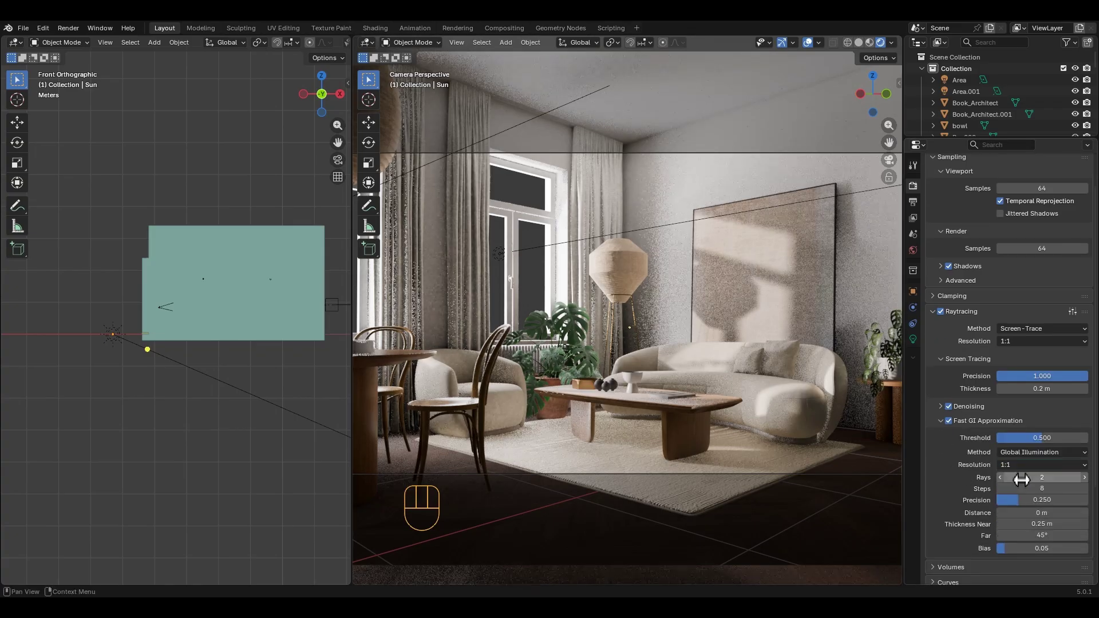
left_click(1016, 489)
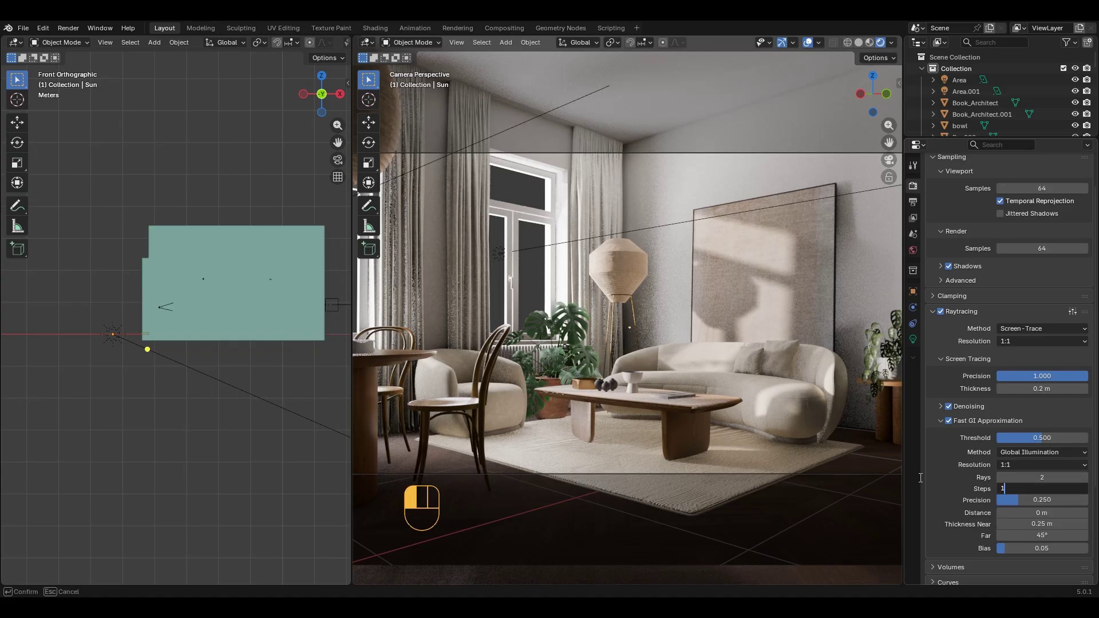
type("16")
key("Return")
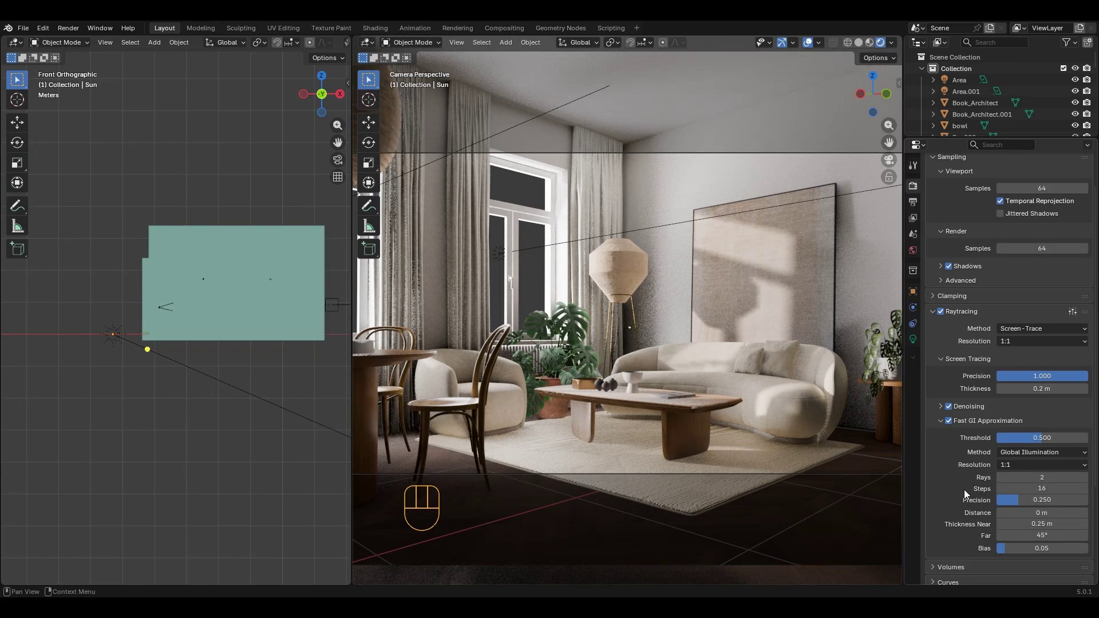
scroll(982, 204, "up", 2)
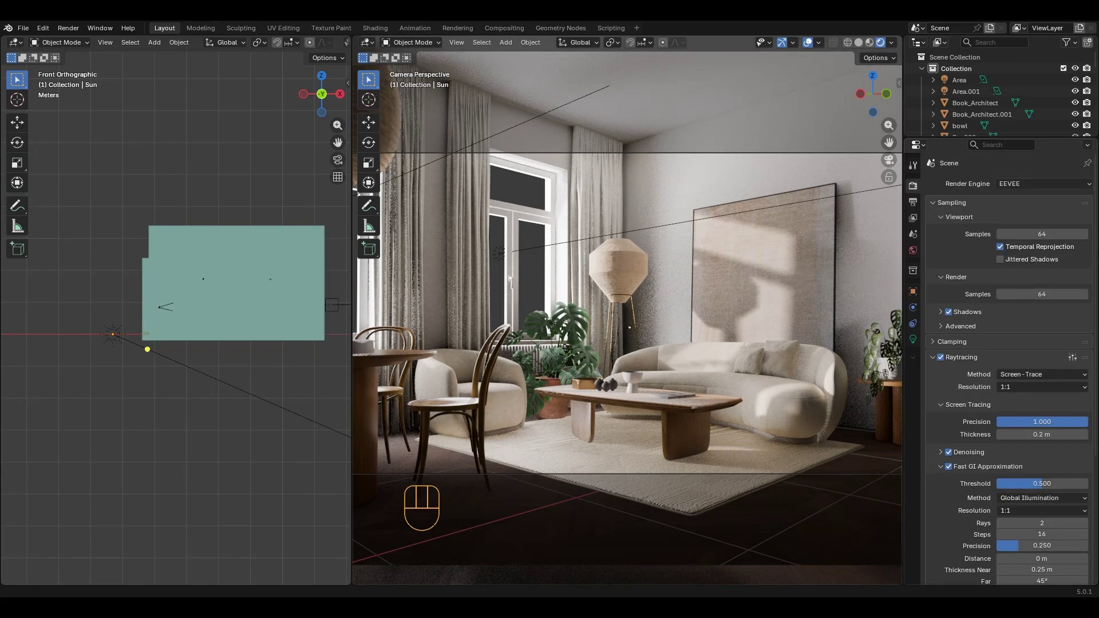
left_click(942, 312)
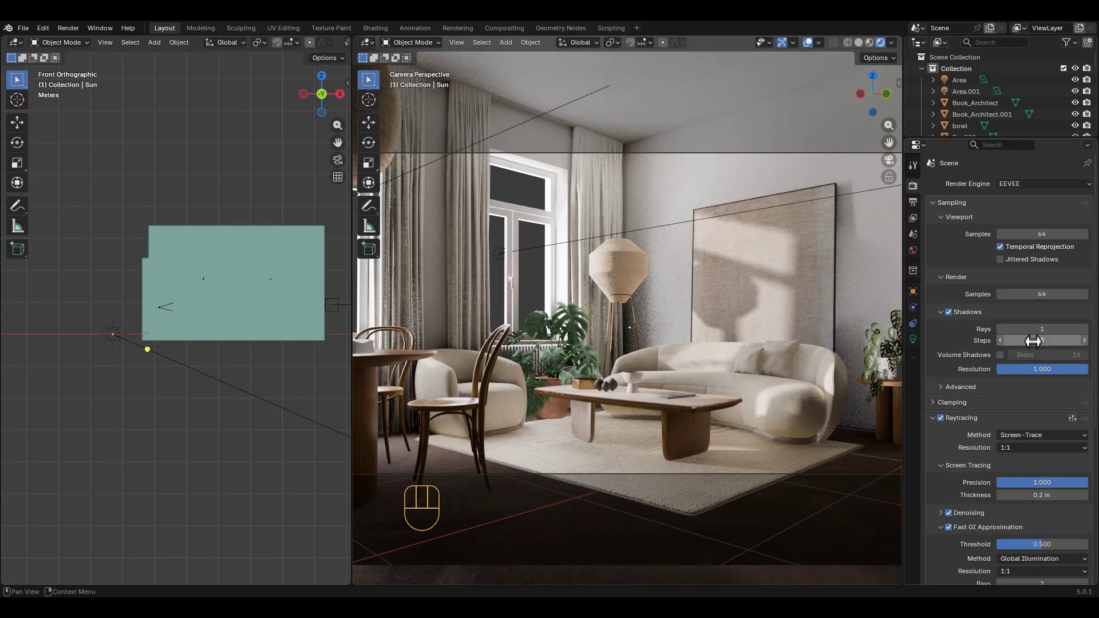
Show the working viewport as a wireframe top view and widen it against the camera view
middle_click_drag(648, 384, 621, 419, "shift")
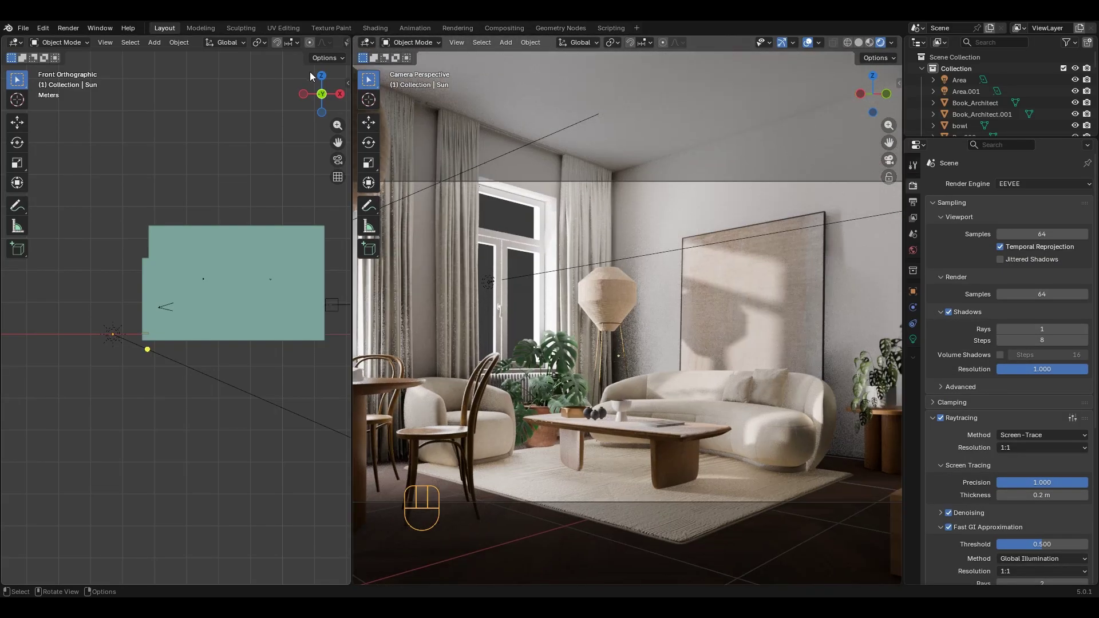
scroll(300, 43, "down", 5)
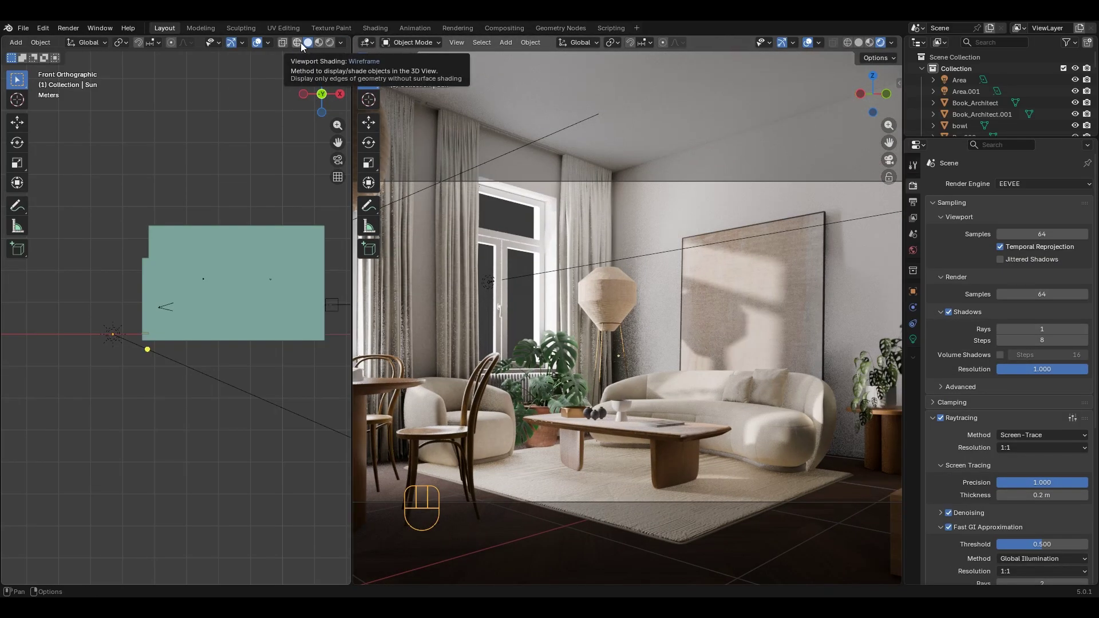
left_click(300, 42)
left_click(324, 77)
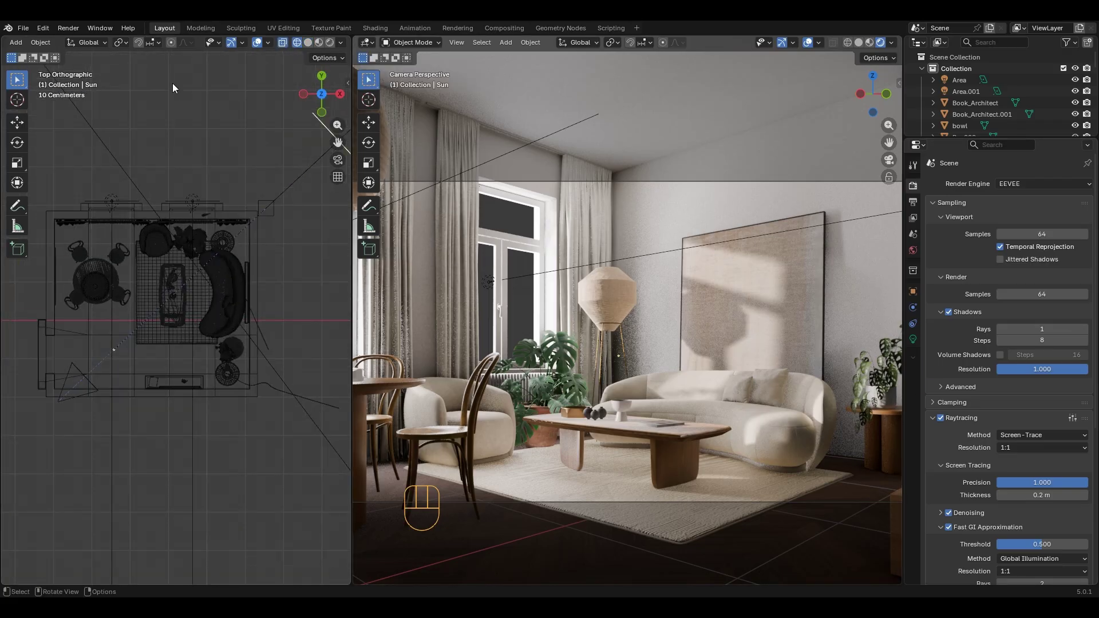
left_click_drag(352, 155, 528, 161)
scroll(431, 266, "down", 1)
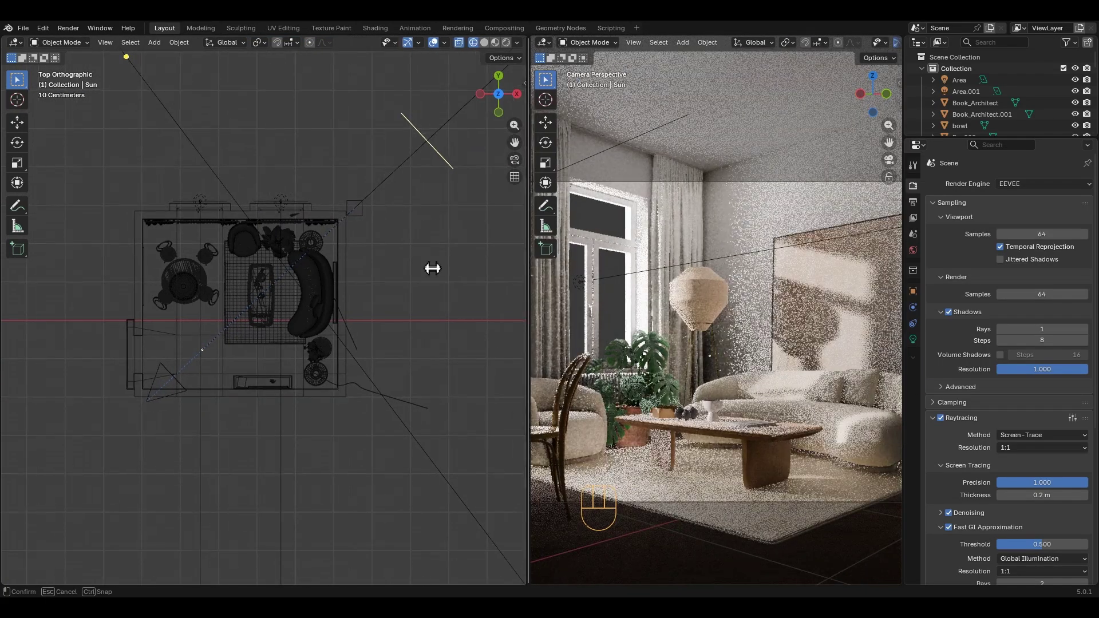
scroll(727, 360, "down", 1)
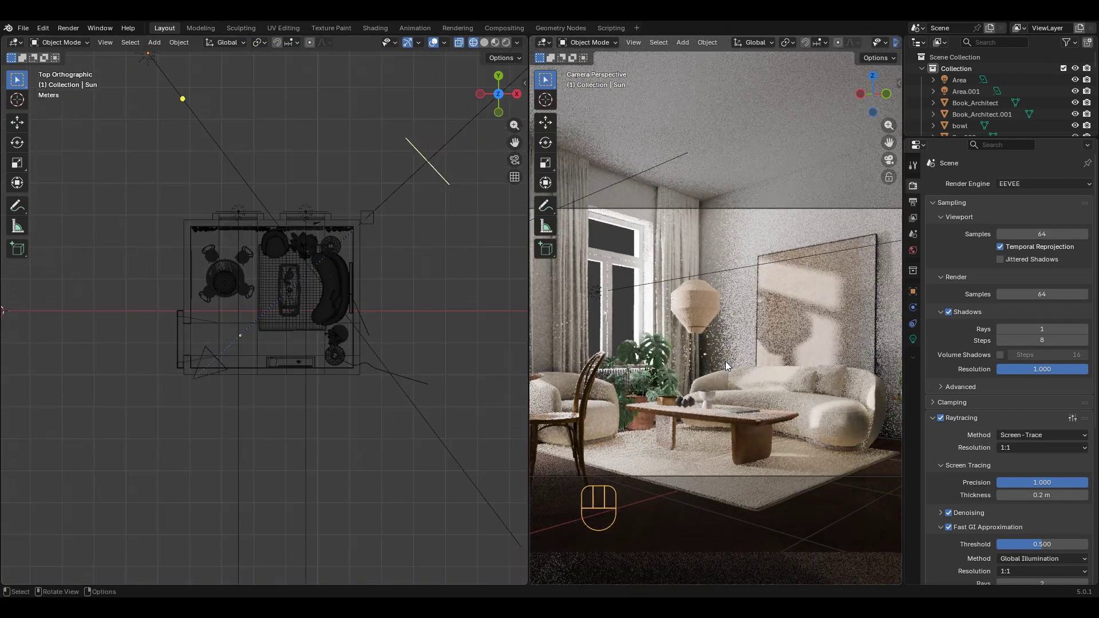
left_click(726, 361)
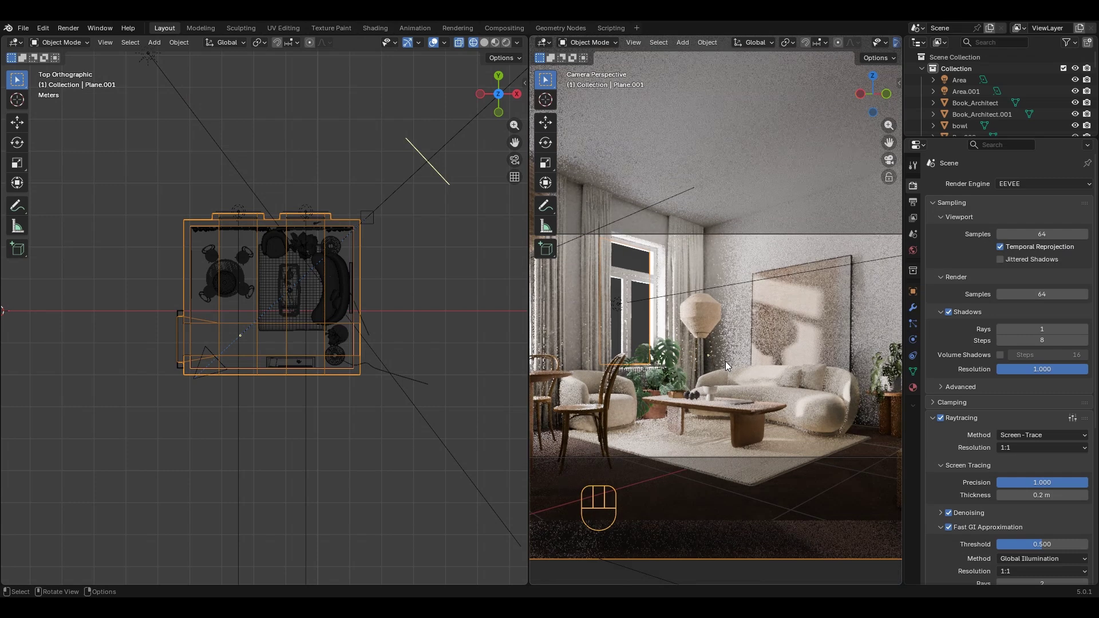
Add a volume light probe and move it to the middle of the room in the top view
left_click(138, 224)
scroll(172, 234, "up", 3)
left_click(155, 42)
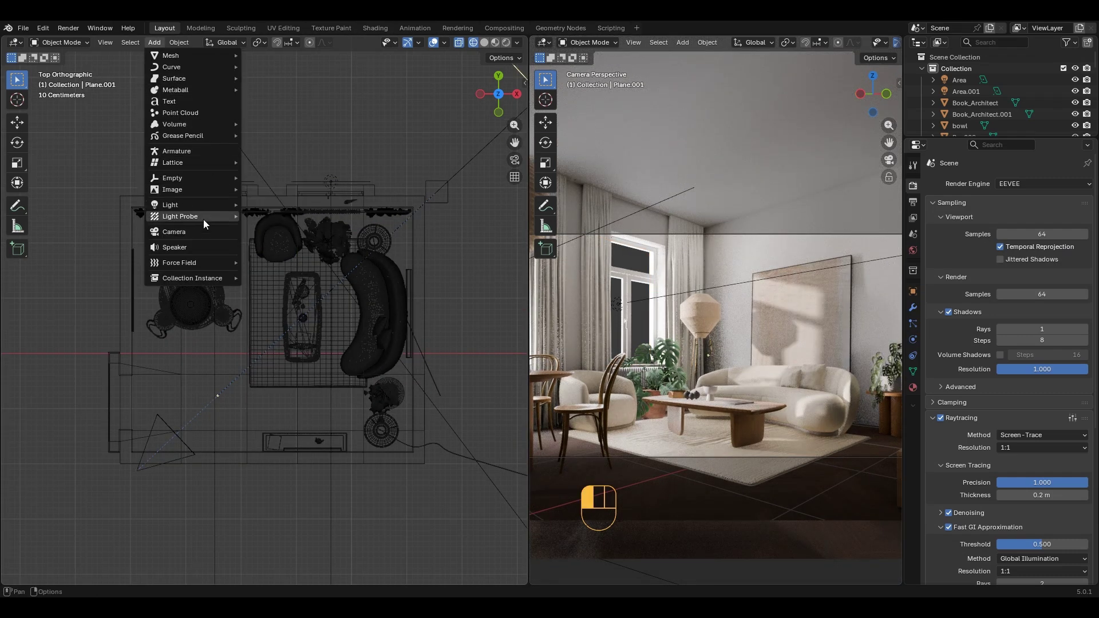
mouse_move(204, 218)
left_click(268, 240)
scroll(302, 309, "down", 7)
scroll(302, 310, "up", 4)
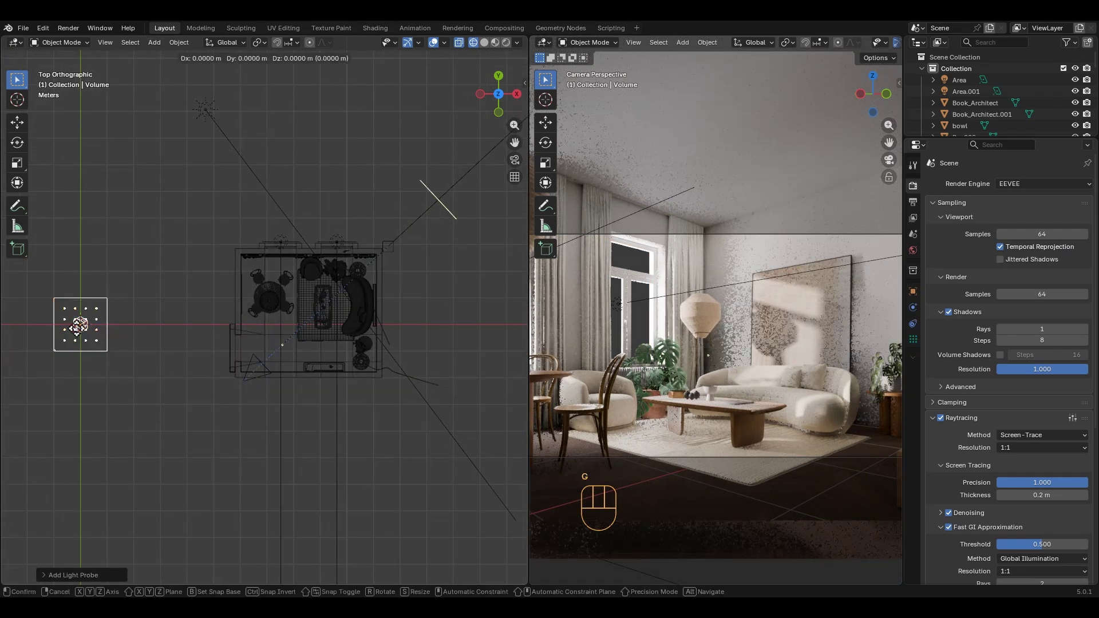
key("g")
left_click(304, 310)
scroll(349, 335, "up", 4)
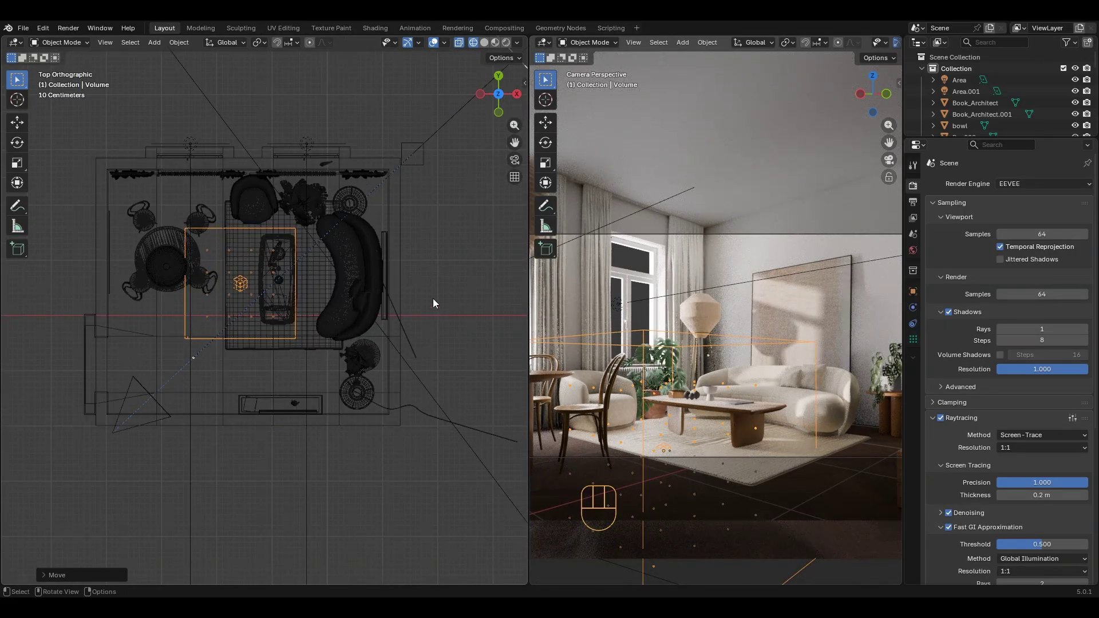
scroll(485, 320, "down", 2)
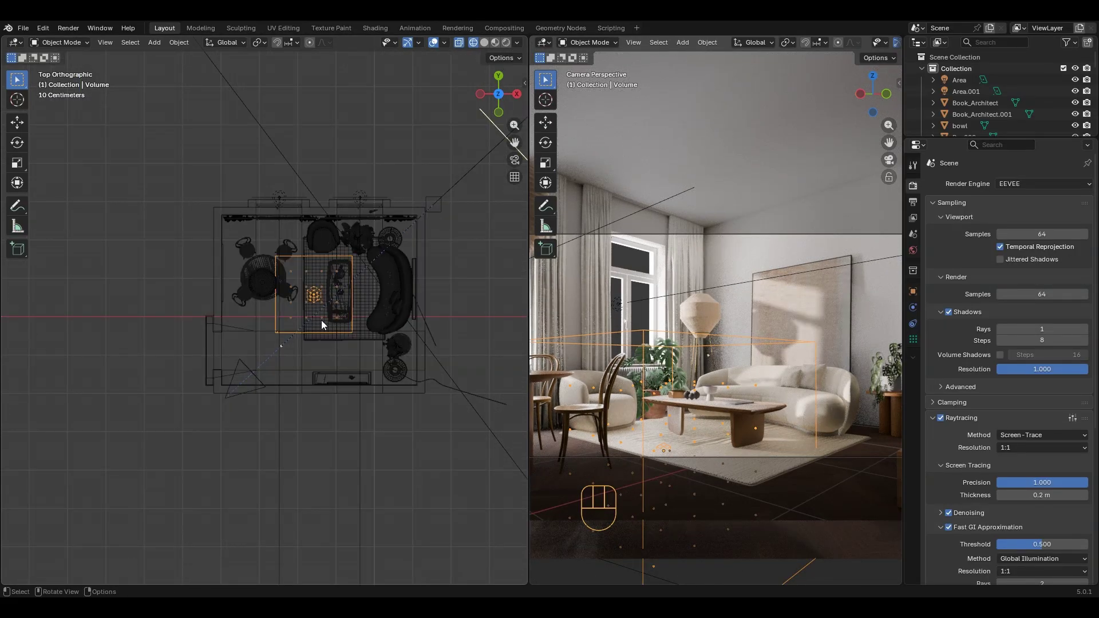
scroll(262, 312, "up", 3)
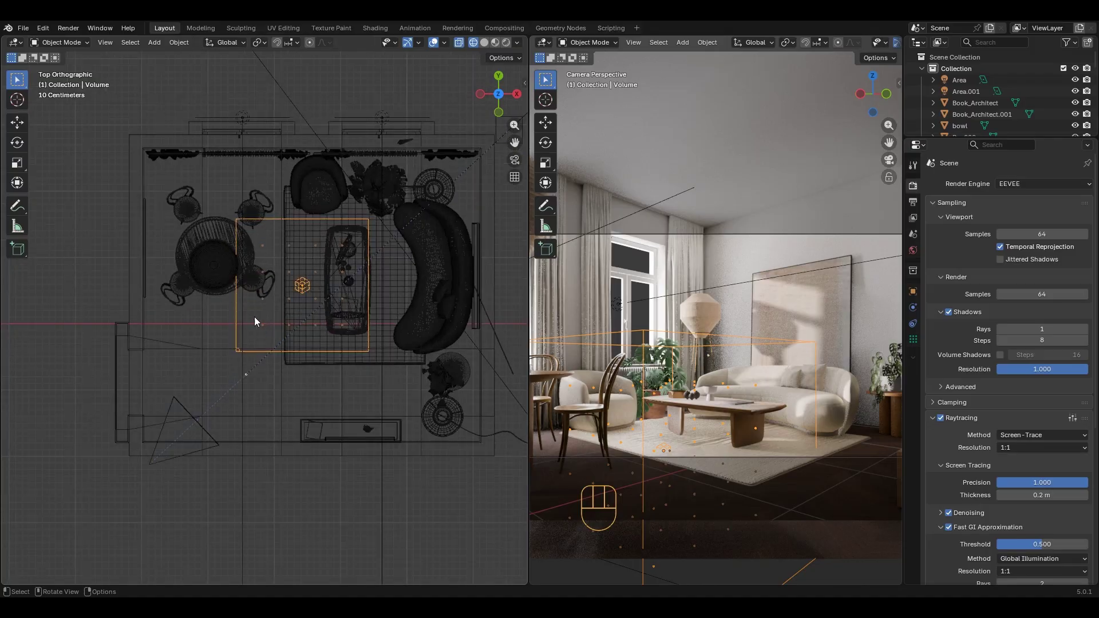
key("s")
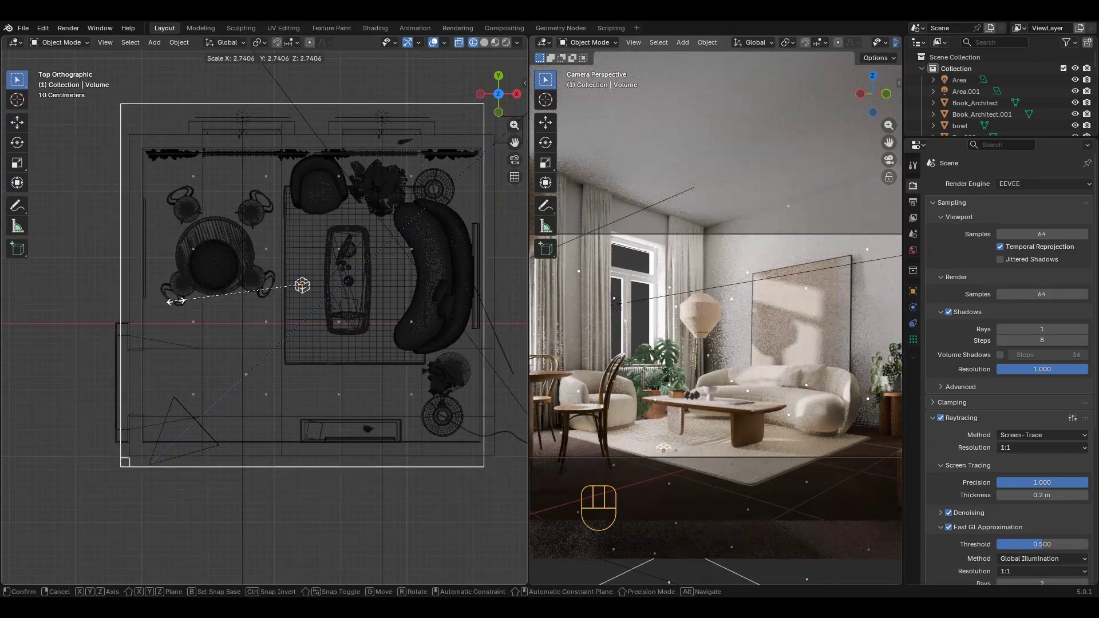
key("Escape")
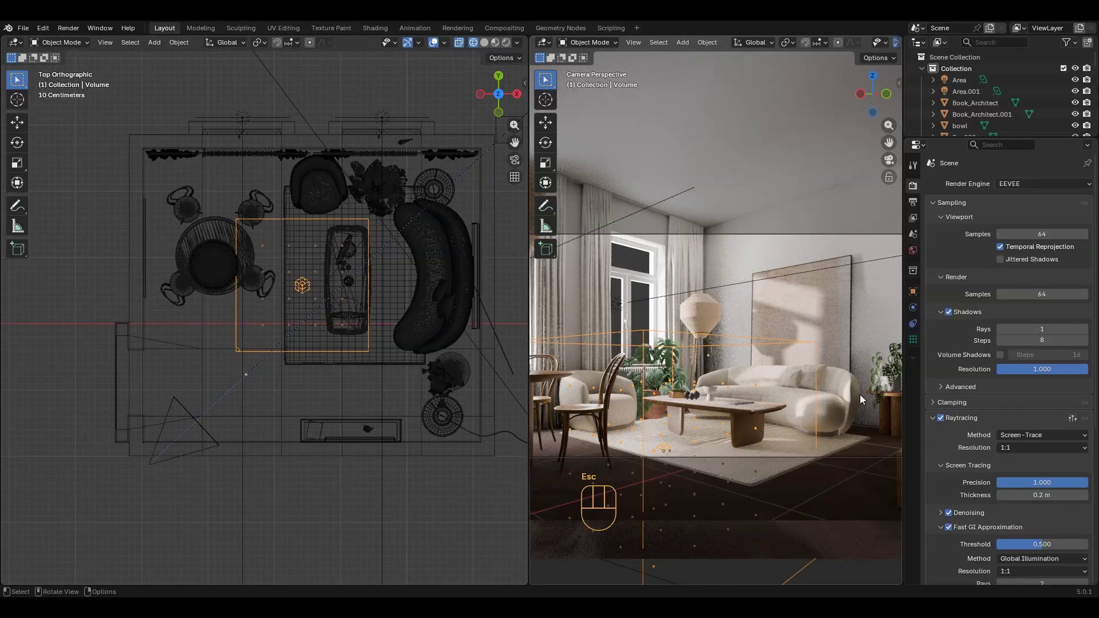
Set the volume probe's bake resolution to 8 in X, Y and Z
left_click(913, 341)
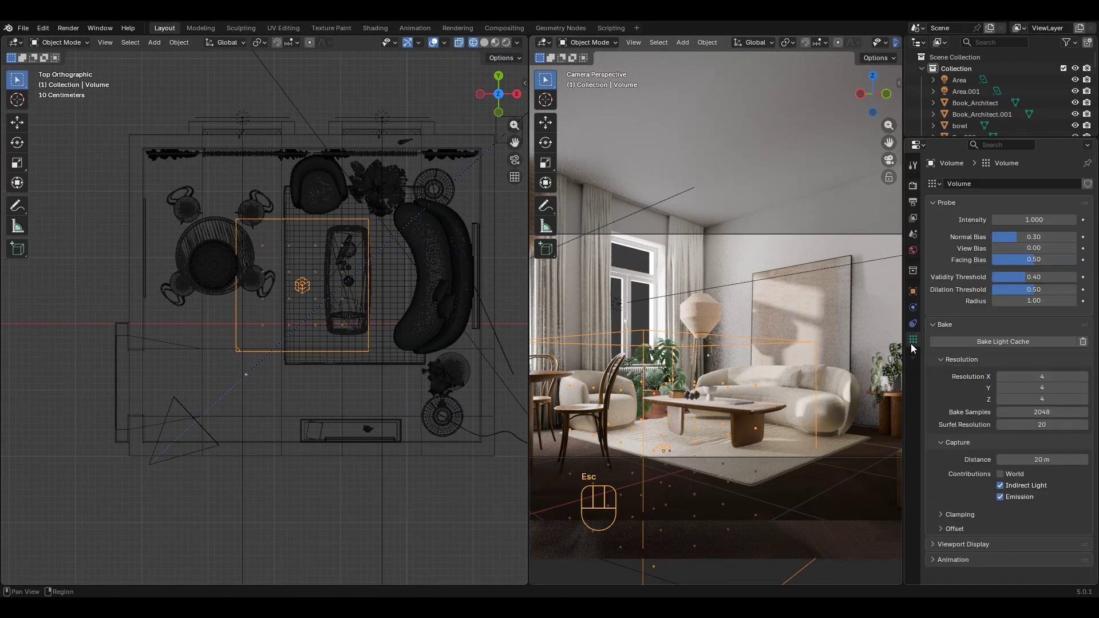
left_click(1038, 376)
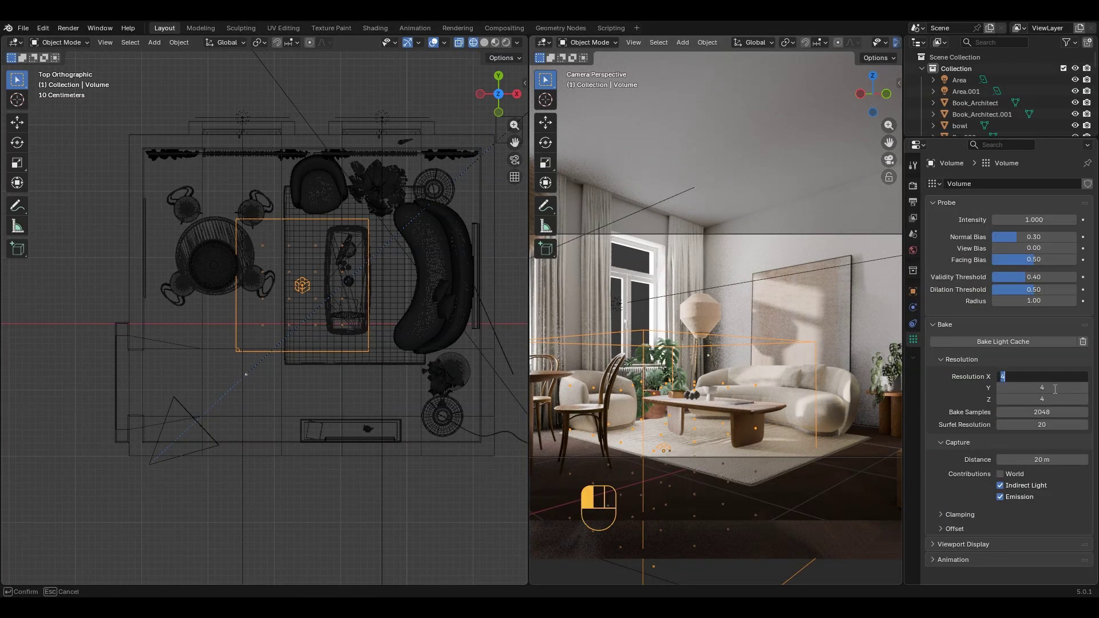
type("8")
left_click(1054, 389)
type("8")
left_click(1049, 400)
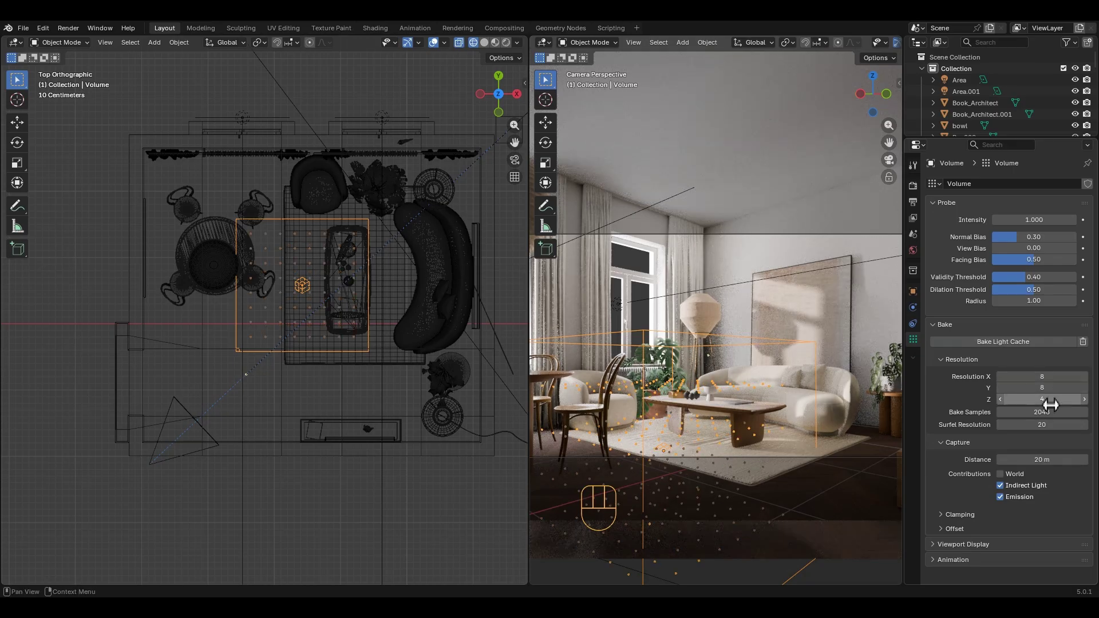
type("8")
key("Return")
Shift the probe toward the middle of the room in the top view and scale it up by about 2.5
key("g")
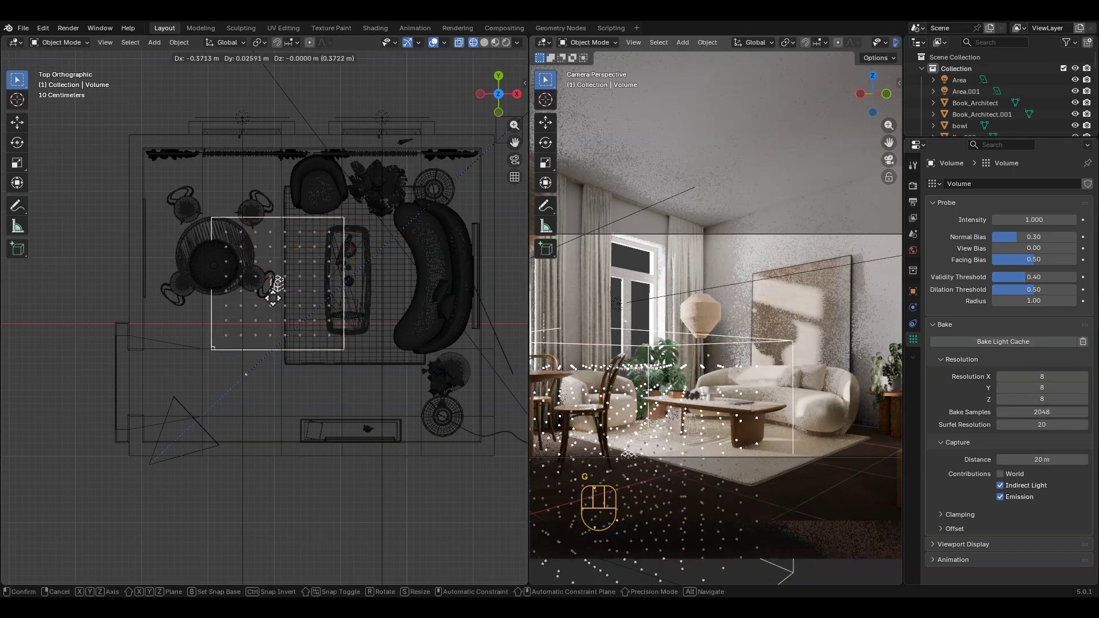
left_click(304, 291)
key("s")
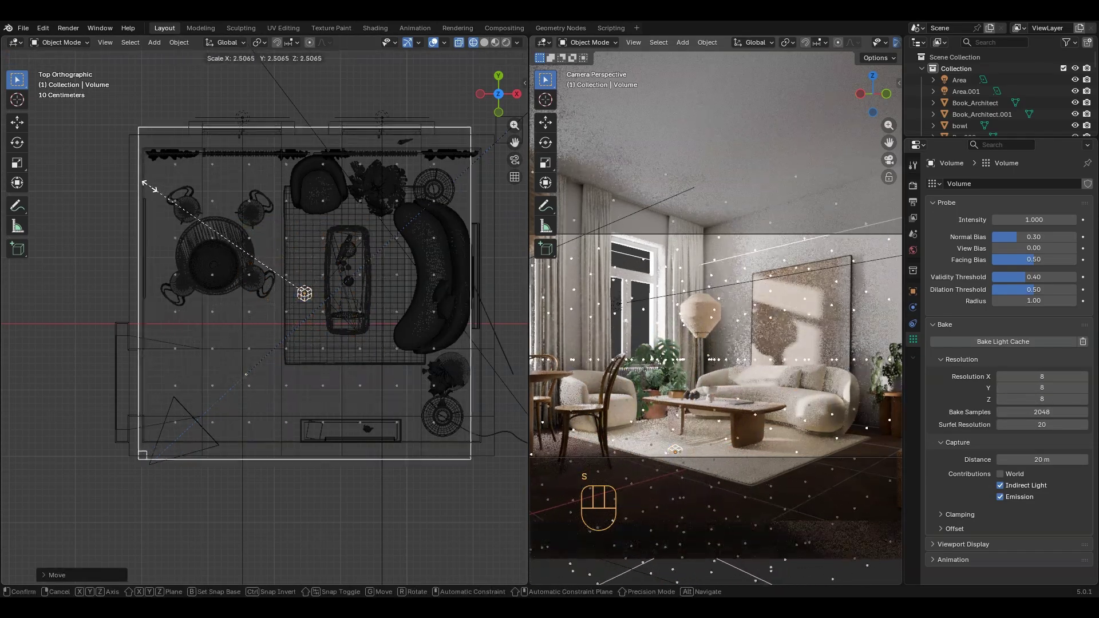
left_click(146, 184)
Stretch the probe along X and reposition it so it encloses the room's outer walls in the top view
scroll(170, 154, "up", 5)
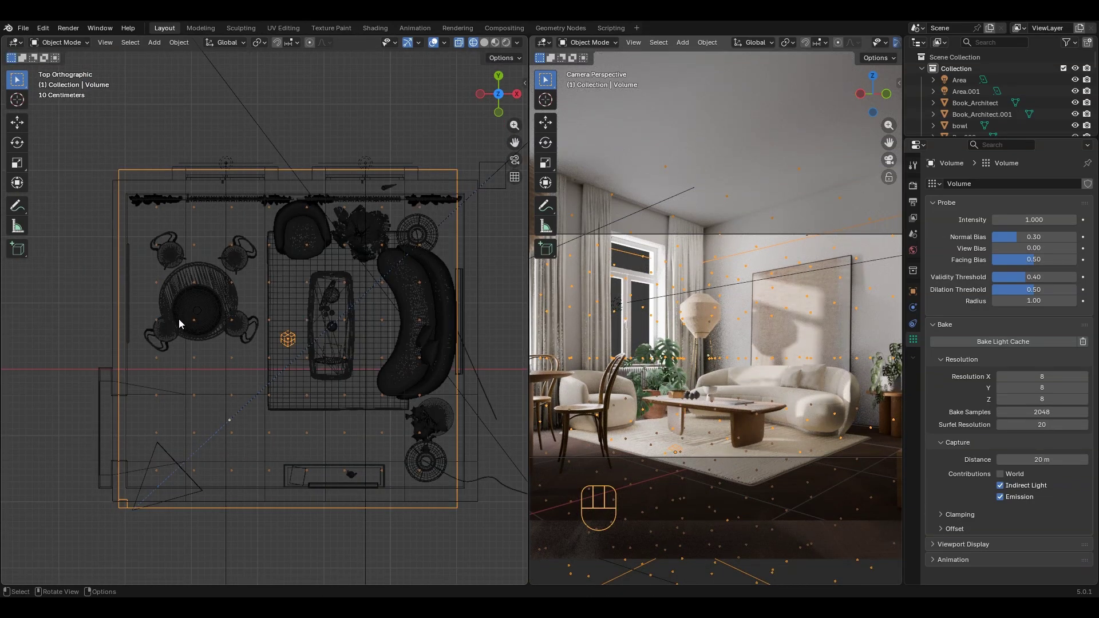
key("s")
key("x")
left_click(307, 312)
key("g")
left_click(318, 320)
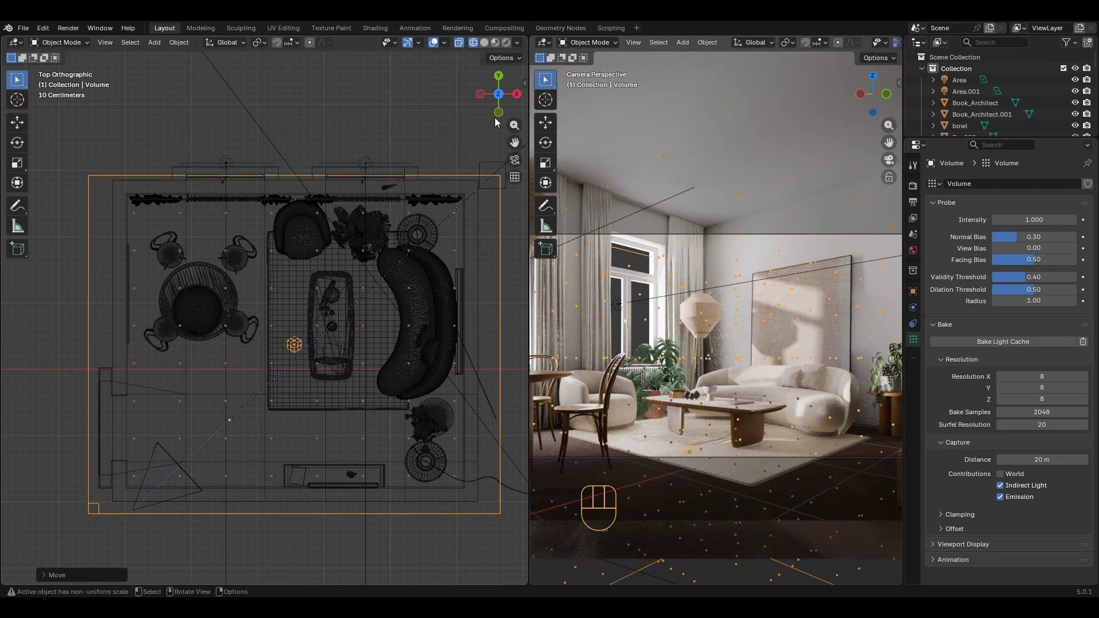
From the front view, move the probe along Z until it encloses the room from floor to ceiling
left_click(498, 113)
key("g")
key("z")
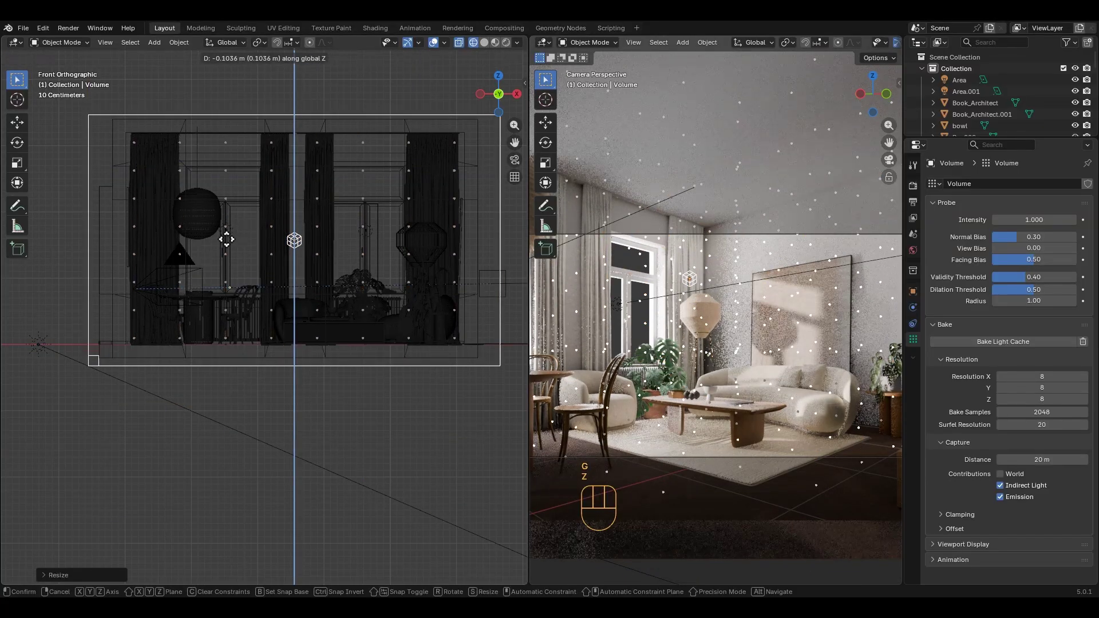
left_click(227, 240)
middle_click_drag(226, 239, 274, 212)
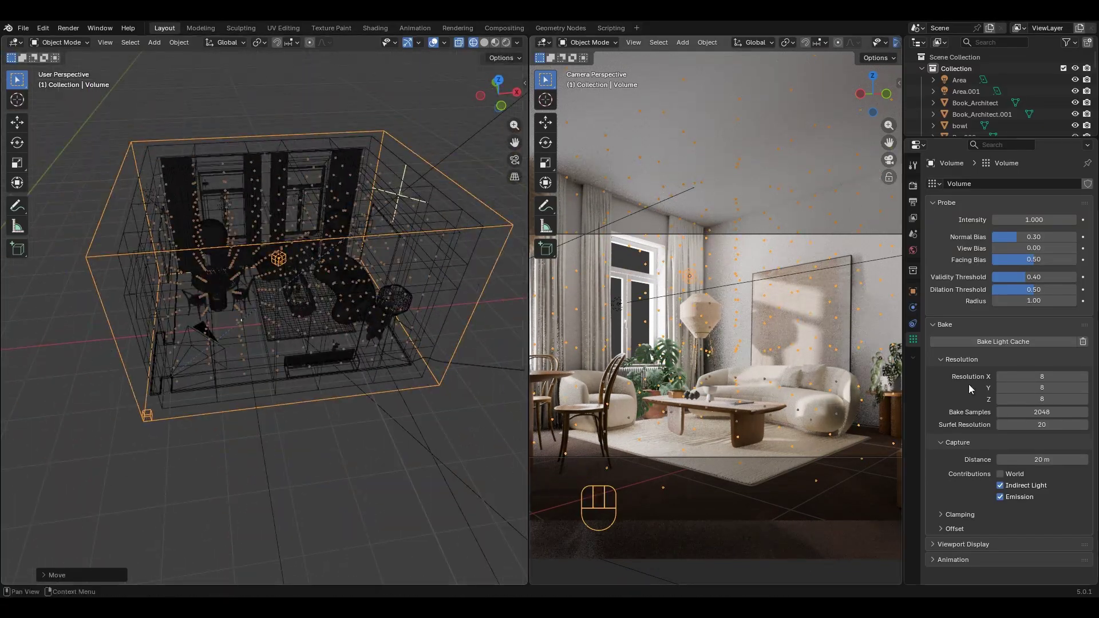
Bake the probe's light cache and enlarge the camera viewport with its overlays hidden
left_click(1008, 344)
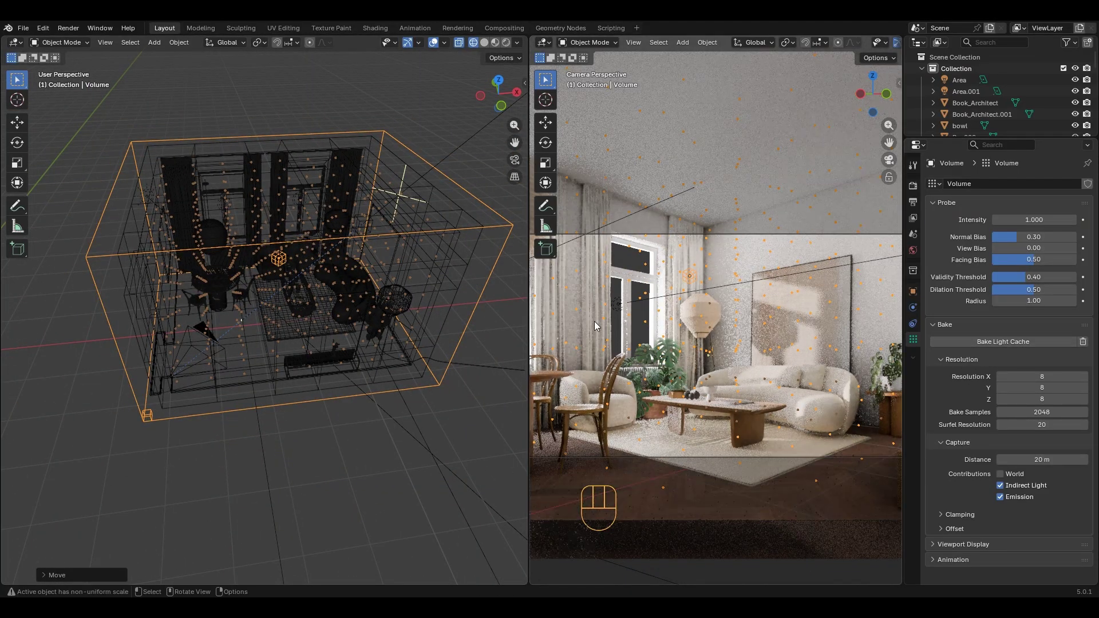
left_click_drag(529, 343, 264, 344)
scroll(618, 435, "down", 1)
scroll(619, 410, "up", 1)
left_click(808, 42)
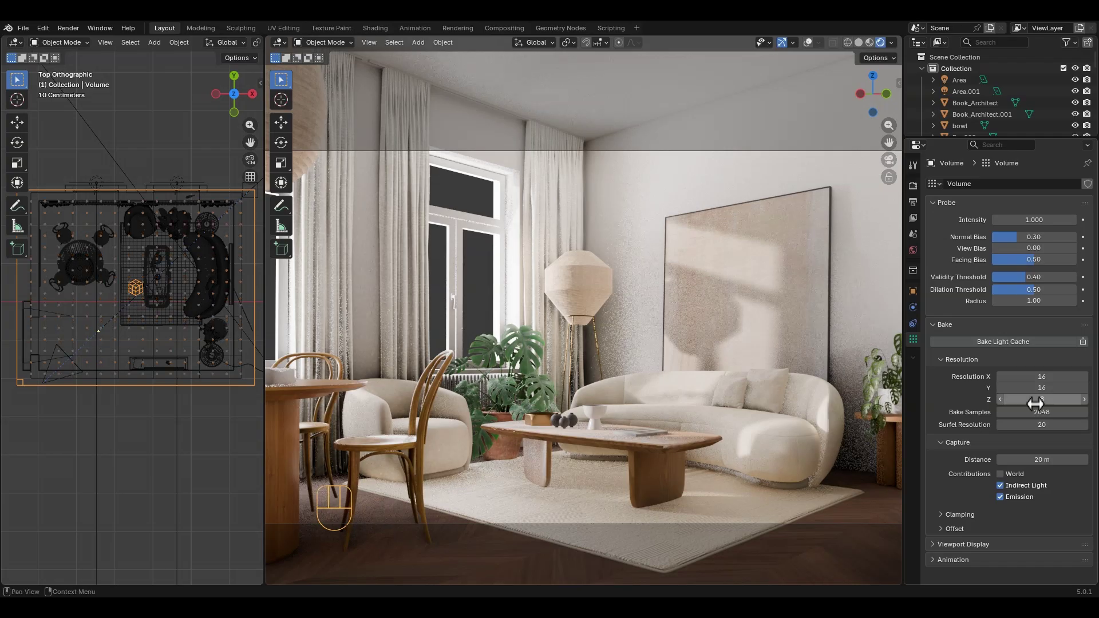
Rebake the light cache at resolution 16 on all axes, and once more with the surfel resolution set to 100
left_click(987, 342)
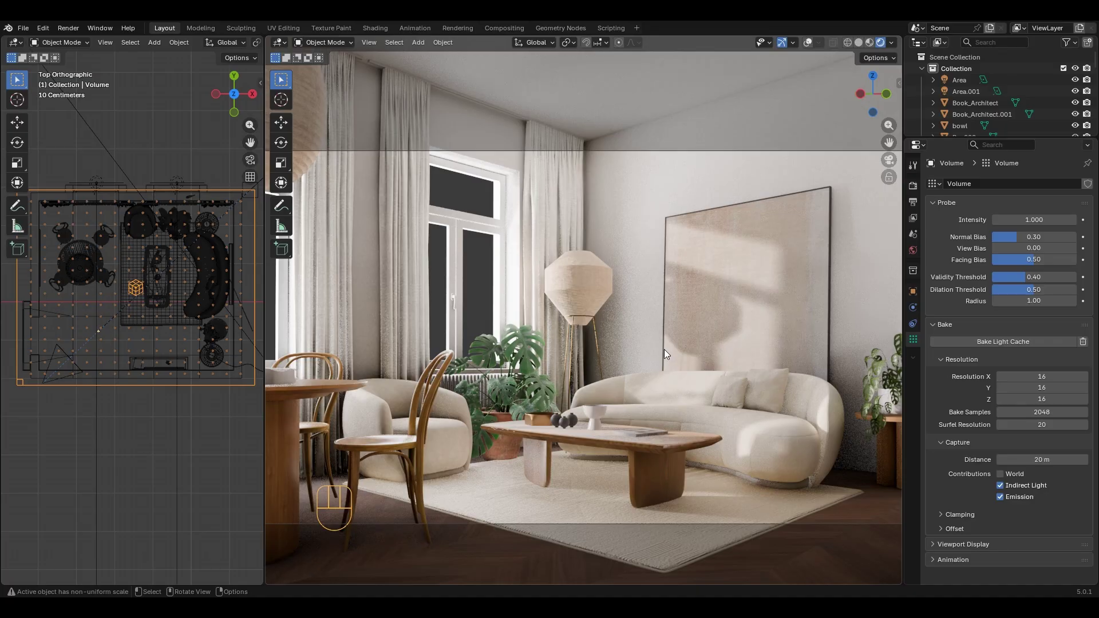
left_click(1042, 425)
type("100")
key("Return")
left_click(970, 342)
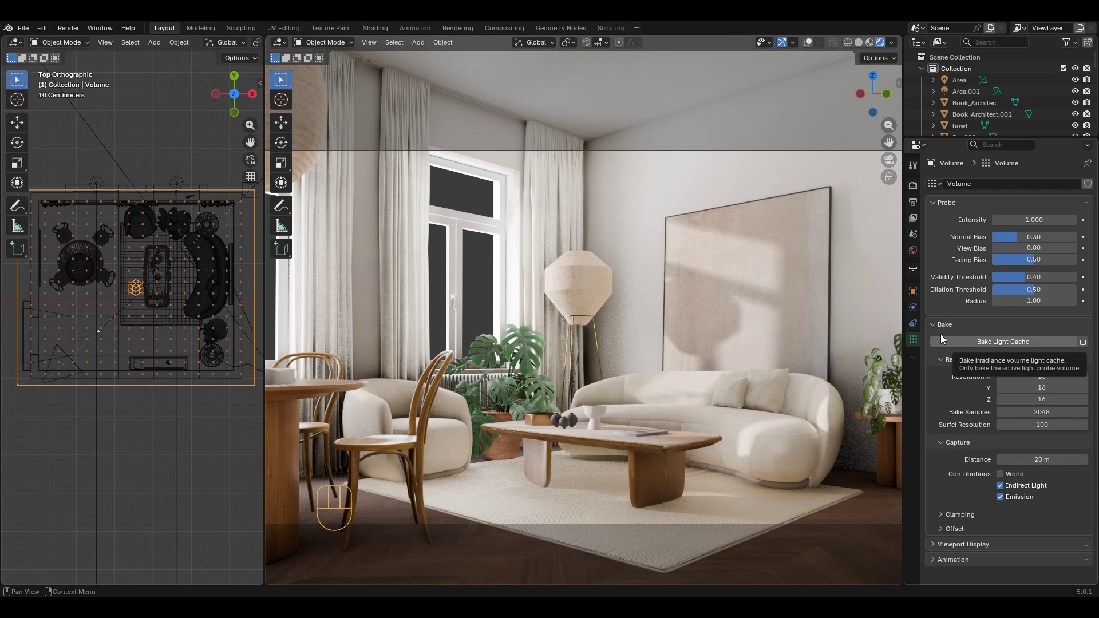
Compare the room without the baked light by setting the probe intensity to 0 and back to 1
left_click(1027, 223)
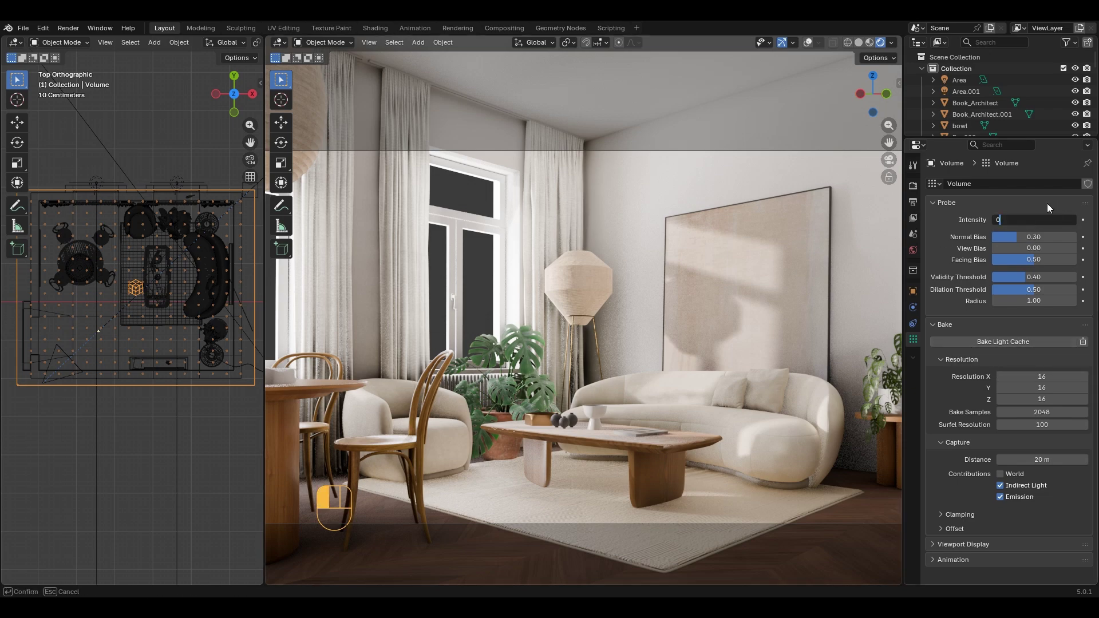
key("Return")
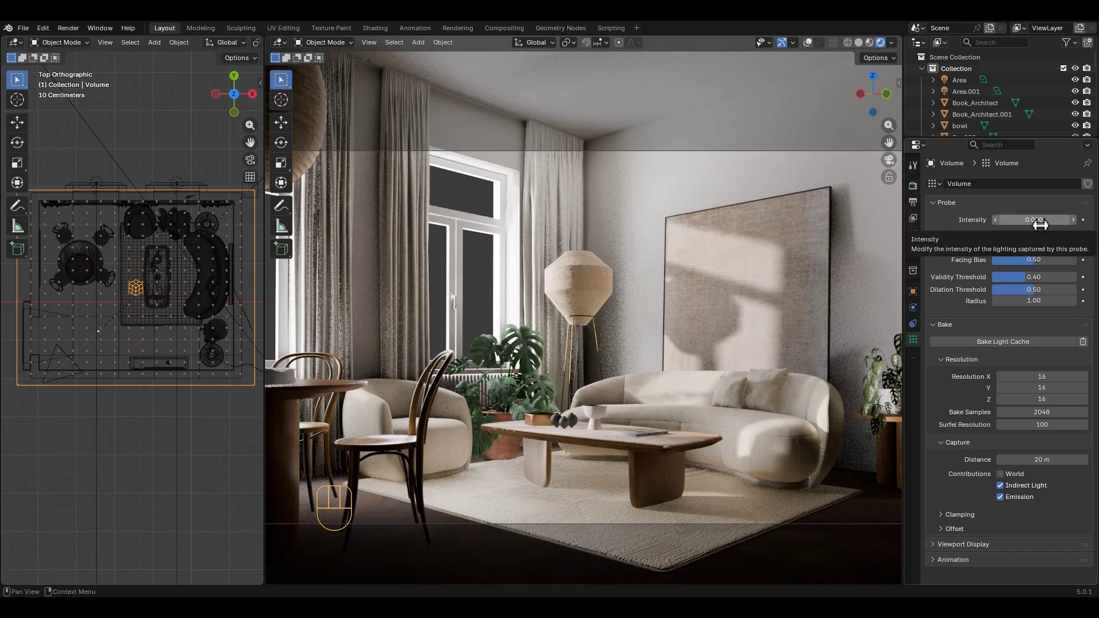
left_click(1041, 225)
type("1")
key("Return")
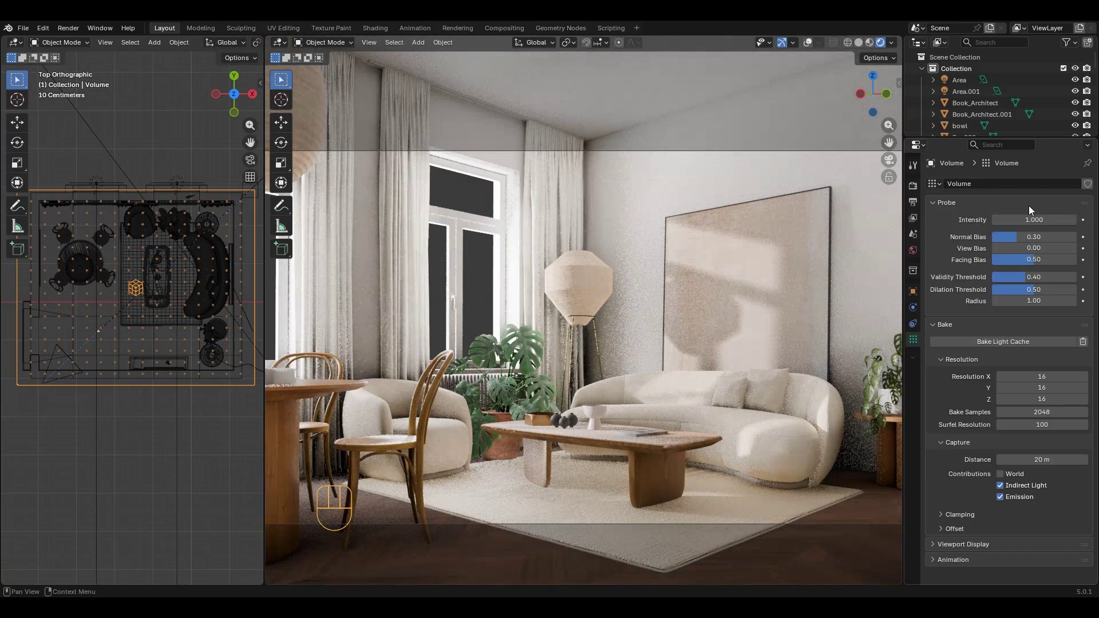
Set the volume probe's intensity to 2
left_click(1025, 218)
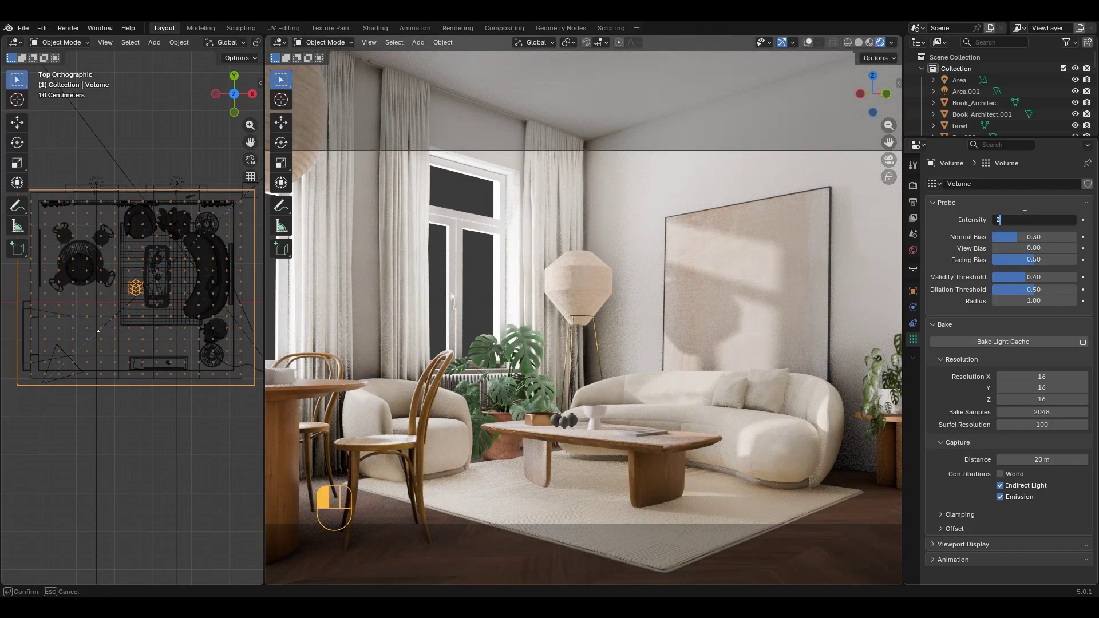
type("2")
key("Return")
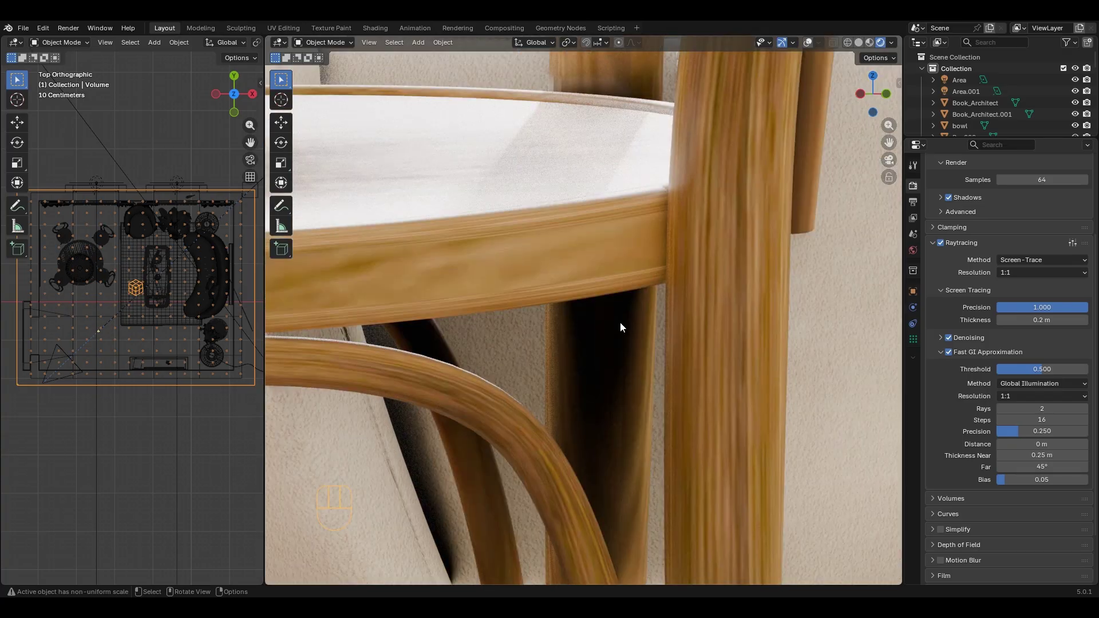
Try Fast GI Approximation distances of 0.05, 0.1 and 0.3 m on a close-up of the chair
left_click(1030, 446)
type("0.05")
key("Return")
left_click(1034, 448)
type("0.1")
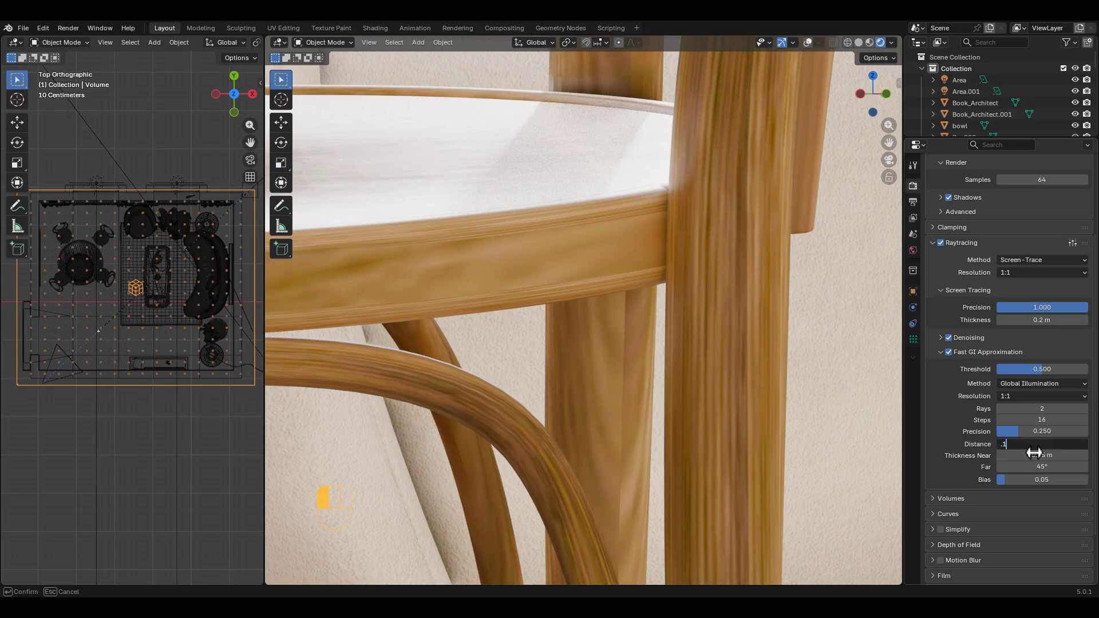
key("Return")
left_click(1034, 448)
type("0.3")
key("Return")
Set the Fast GI Approximation distance to 0.25 m
left_click(1035, 448)
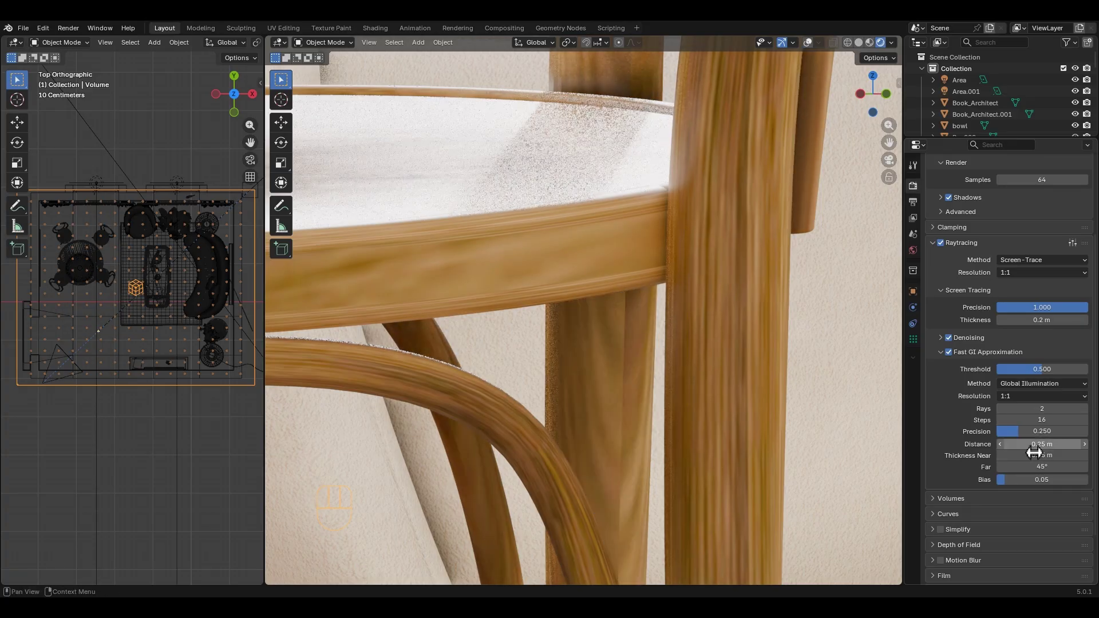
type("0.25")
key("Return")
Examine the rendered camera view for lighting quality, especially the dark corner behind the floor lamp and curtain
scroll(481, 422, "down", 10)
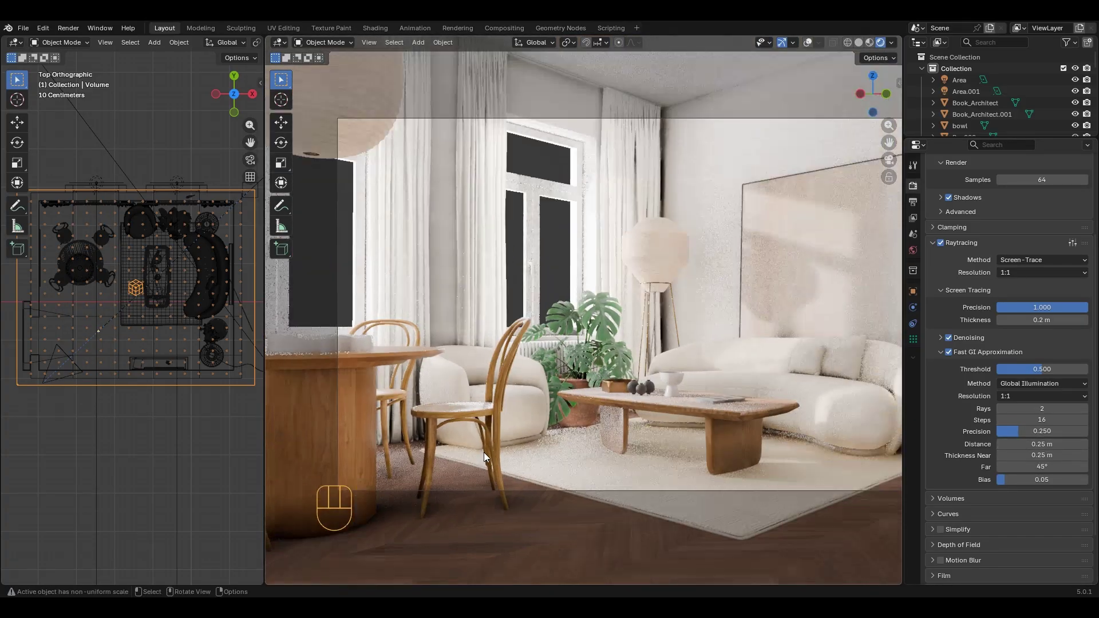
middle_click_drag(483, 453, 413, 510, "shift")
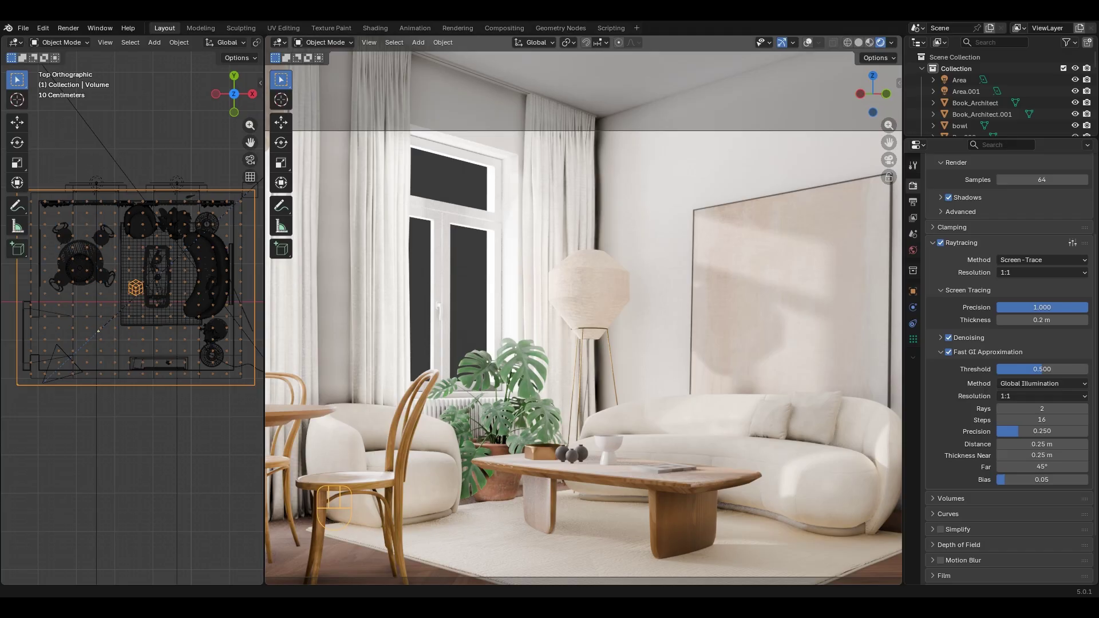
scroll(598, 351, "down", 3)
scroll(645, 277, "up", 10)
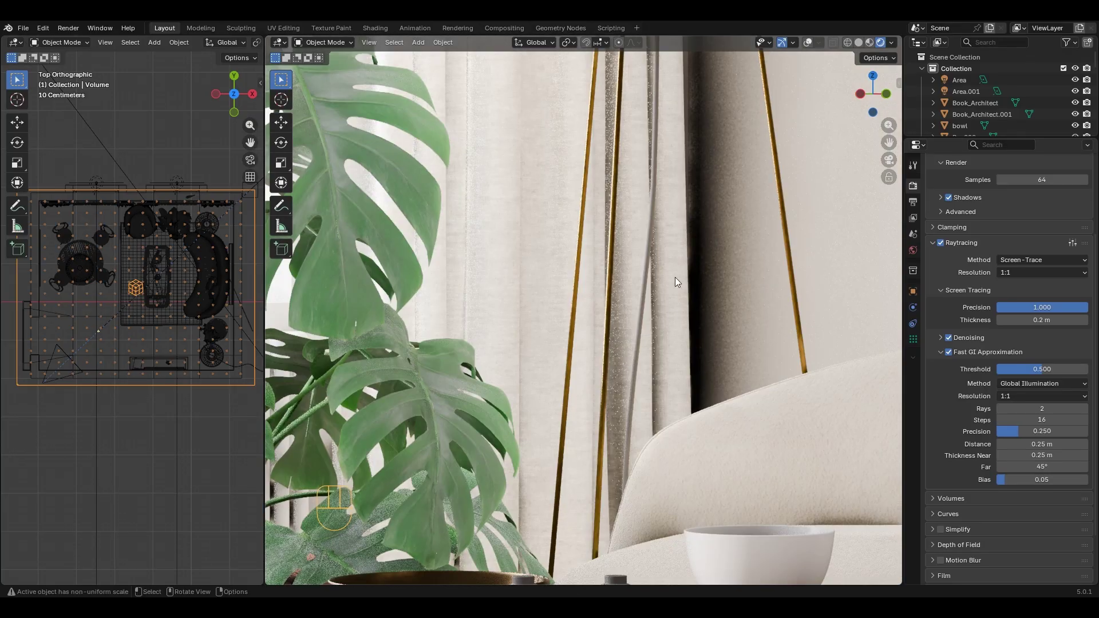
scroll(675, 277, "up", 3)
middle_click_drag(676, 278, 600, 387, "shift")
scroll(605, 372, "up", 2)
scroll(605, 370, "down", 14)
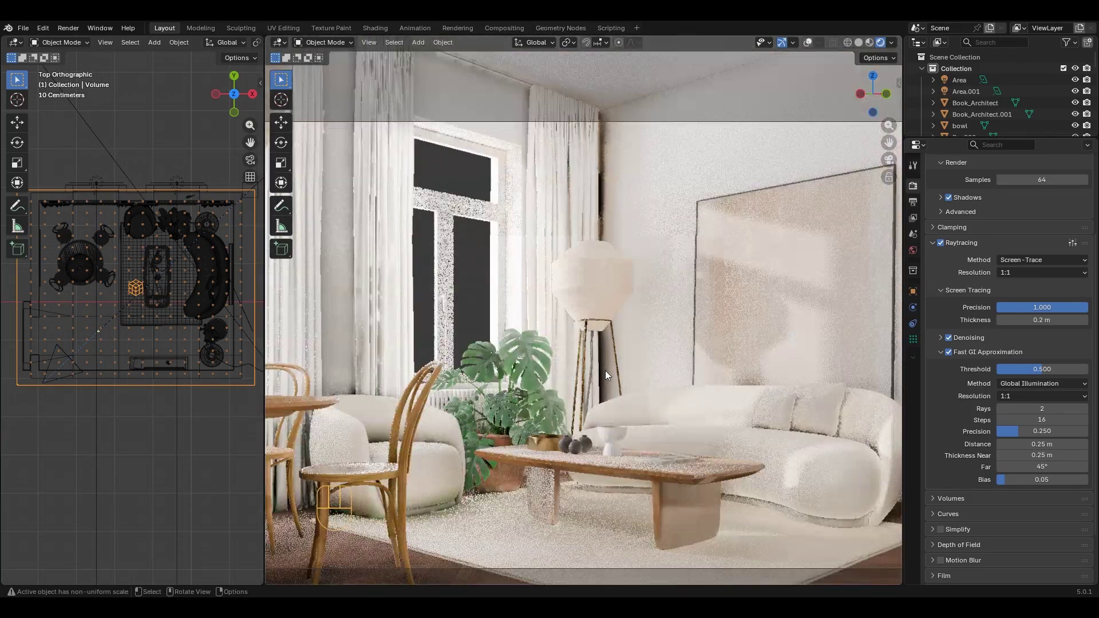
scroll(606, 370, "down", 3)
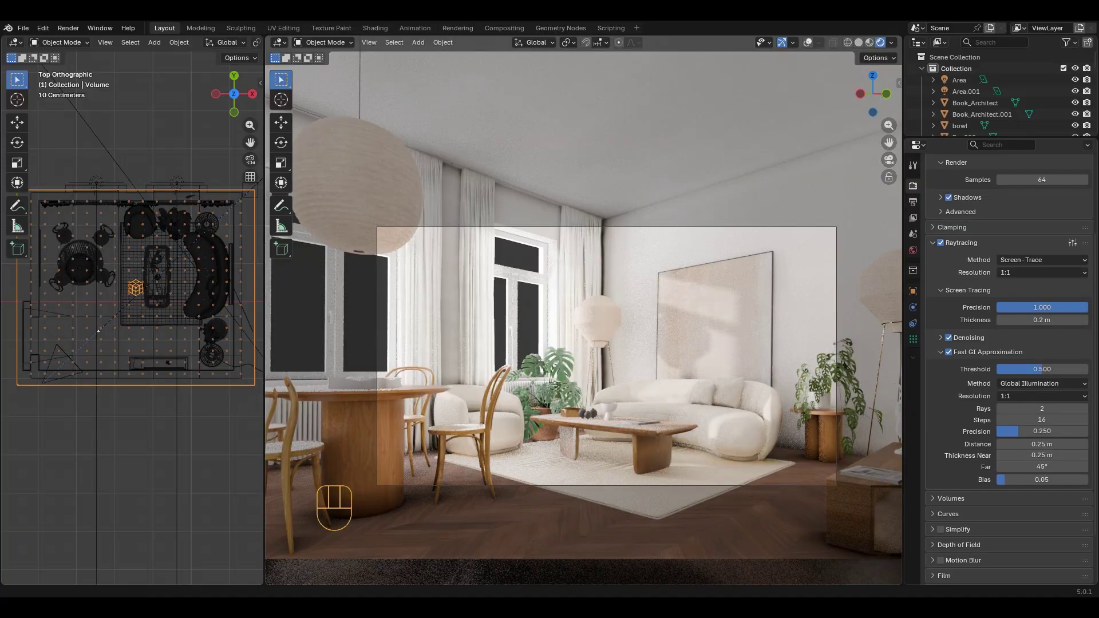
scroll(606, 321, "up", 5)
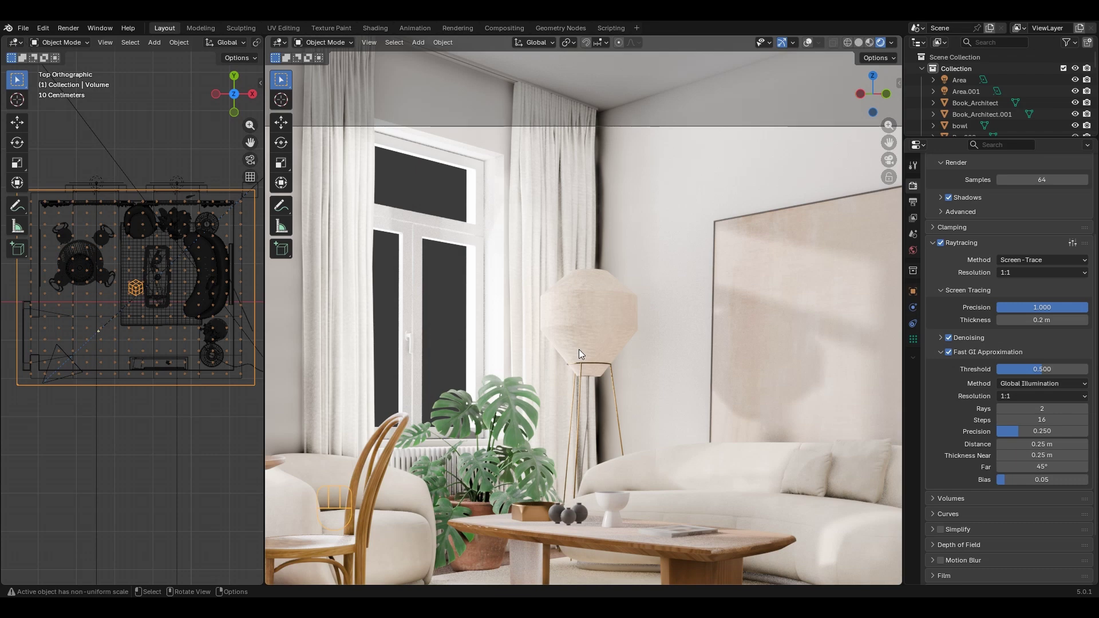
Reselect the volume probe in a widened top view, inspect its coverage near the room corner and show its probe settings
left_click(119, 435)
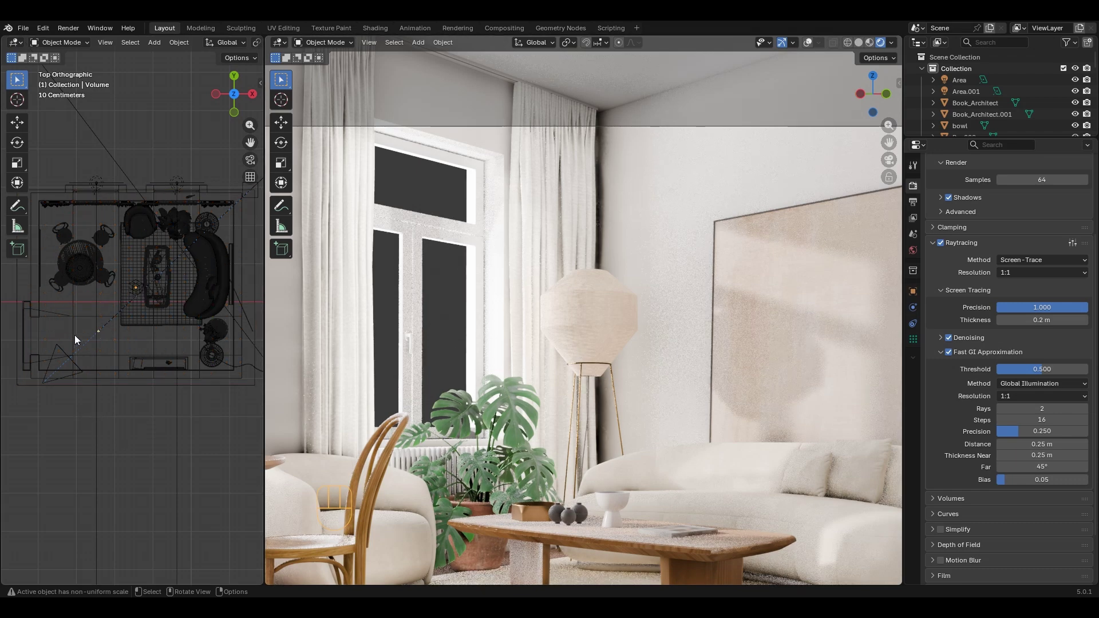
left_click(134, 284)
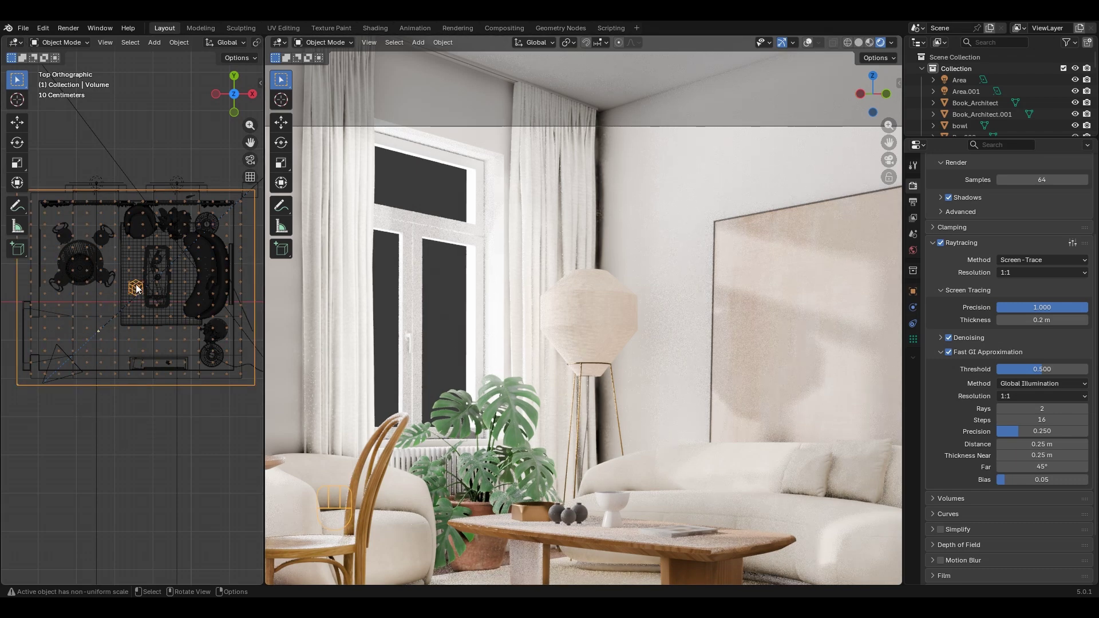
scroll(136, 284, "down", 2)
scroll(117, 320, "up", 8)
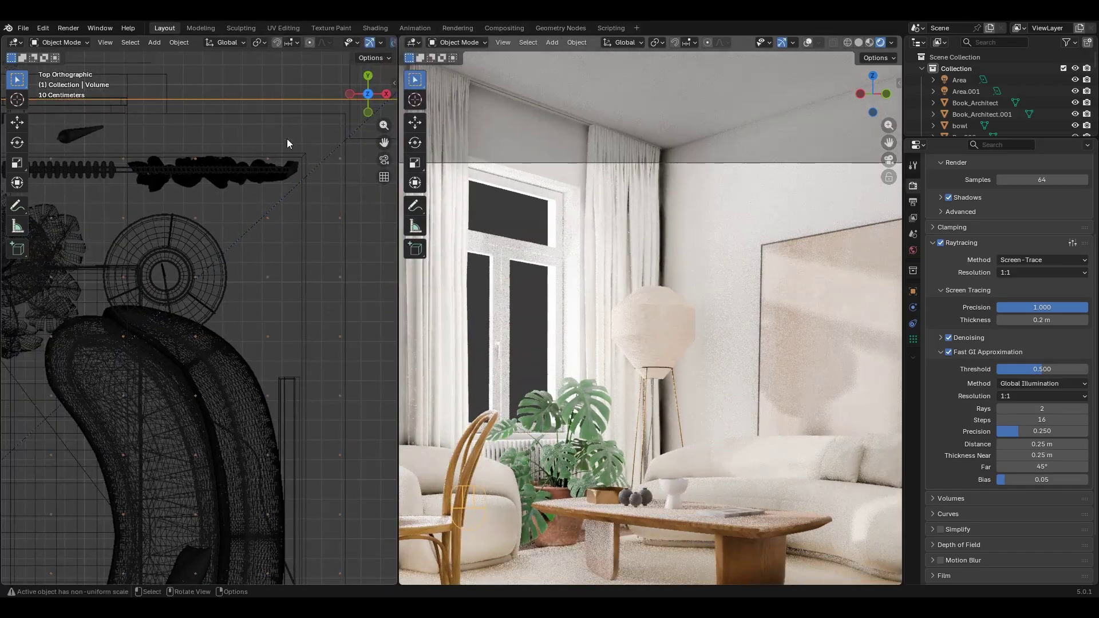
scroll(287, 139, "up", 2)
scroll(310, 183, "down", 4)
scroll(329, 225, "up", 1)
left_click(913, 339)
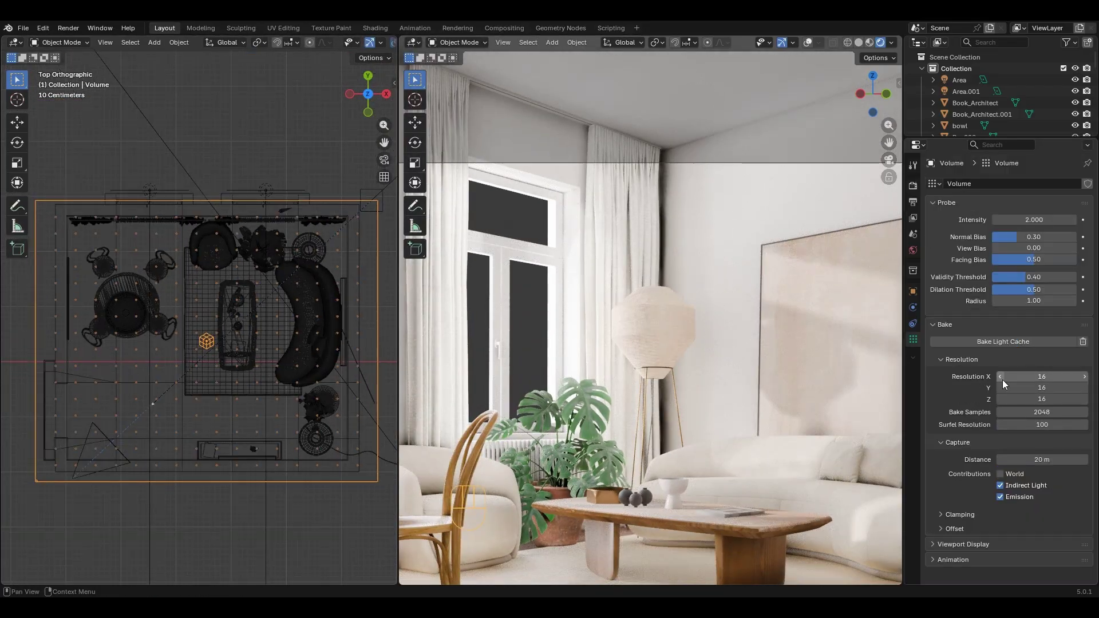
Set the volume probe's resolution to 8 on X, Y and Z and rebake its light cache
left_click_drag(1029, 391, 1006, 402)
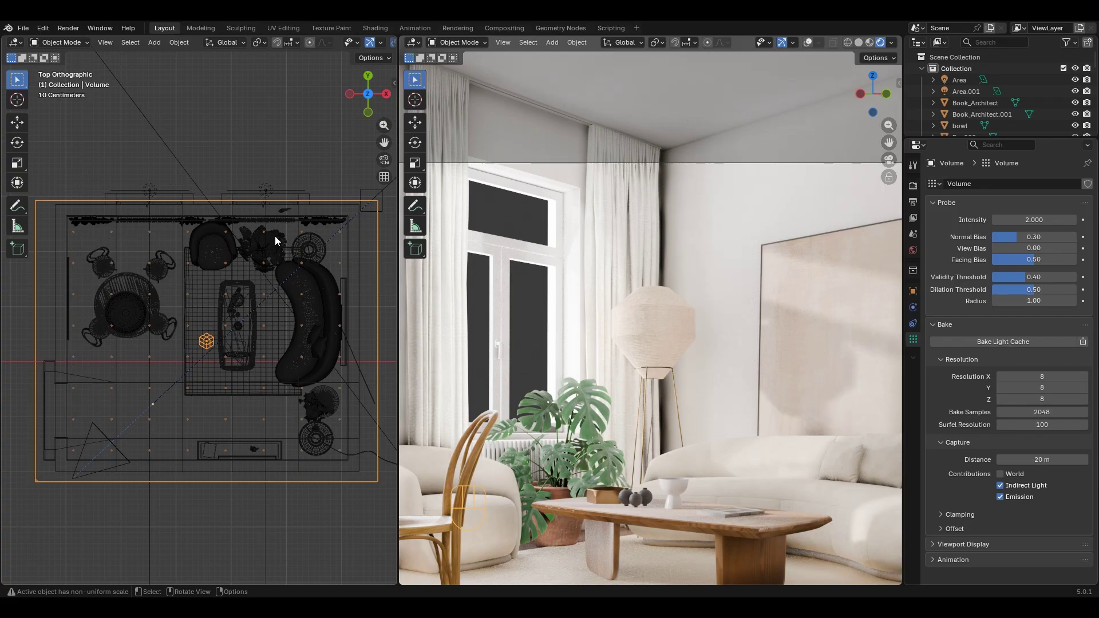
middle_click_drag(275, 236, 100, 357)
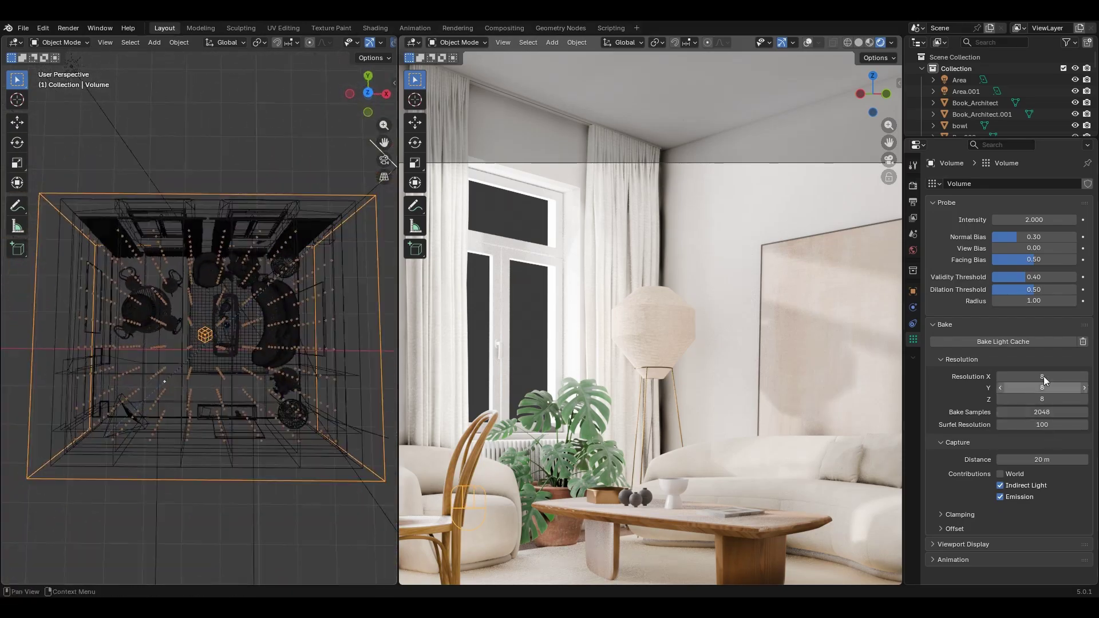
left_click(980, 342)
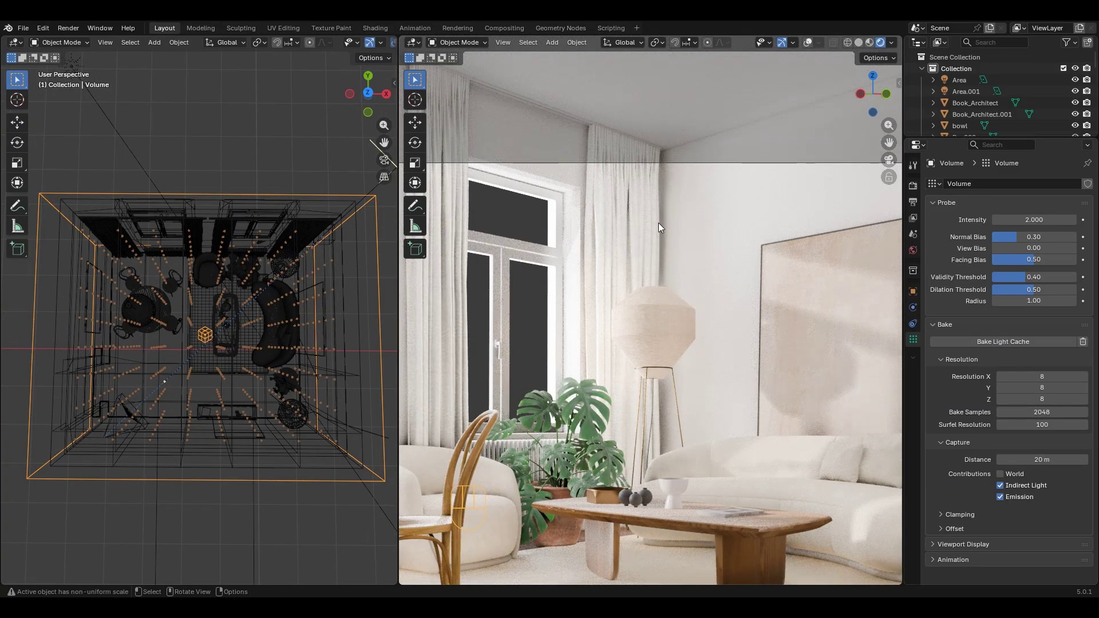
scroll(630, 397, "down", 3)
middle_click_drag(103, 335, 263, 307)
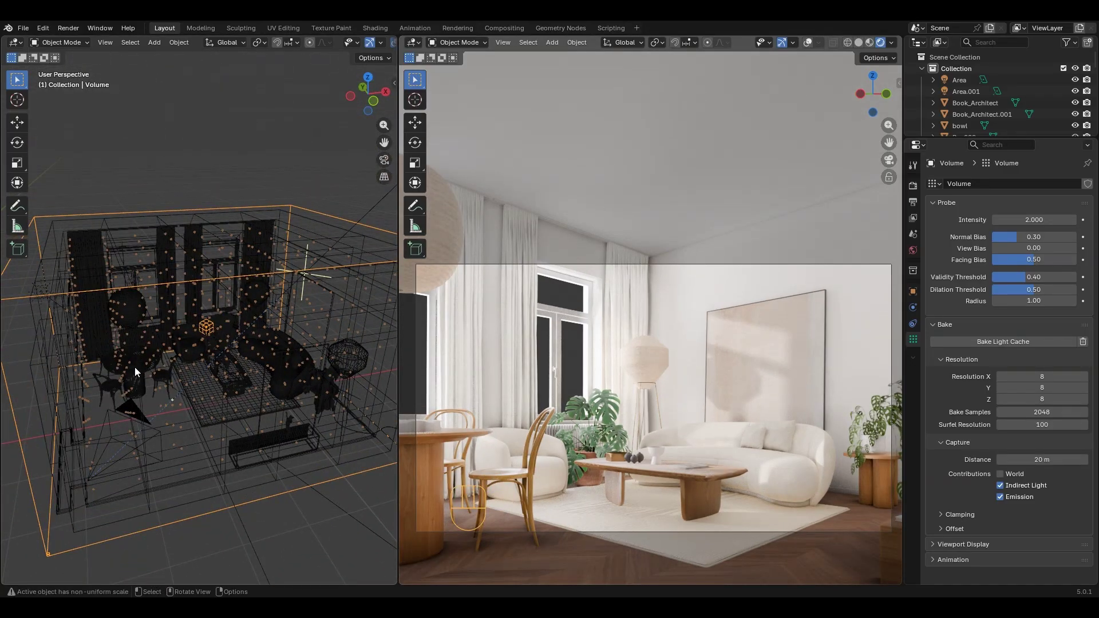
Examine the ceiling corner by the curtain with the room shell's Solidify modifier hidden in the viewport, inspecting the shell from outside in material preview
scroll(671, 239, "up", 5)
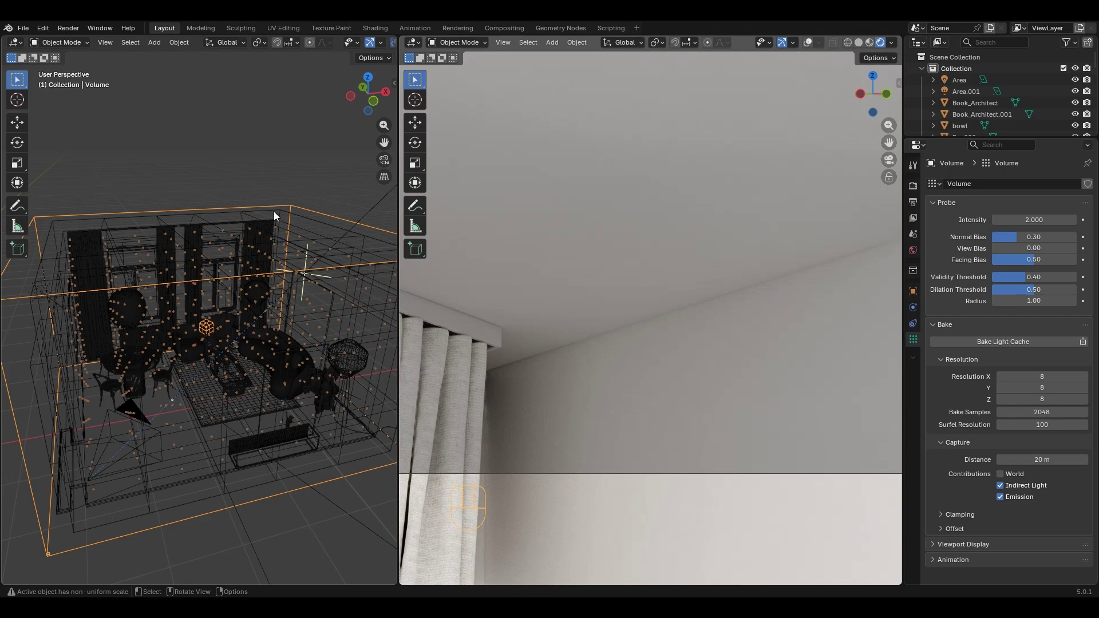
left_click(273, 211)
middle_click_drag(273, 211, 155, 367)
left_click(914, 309)
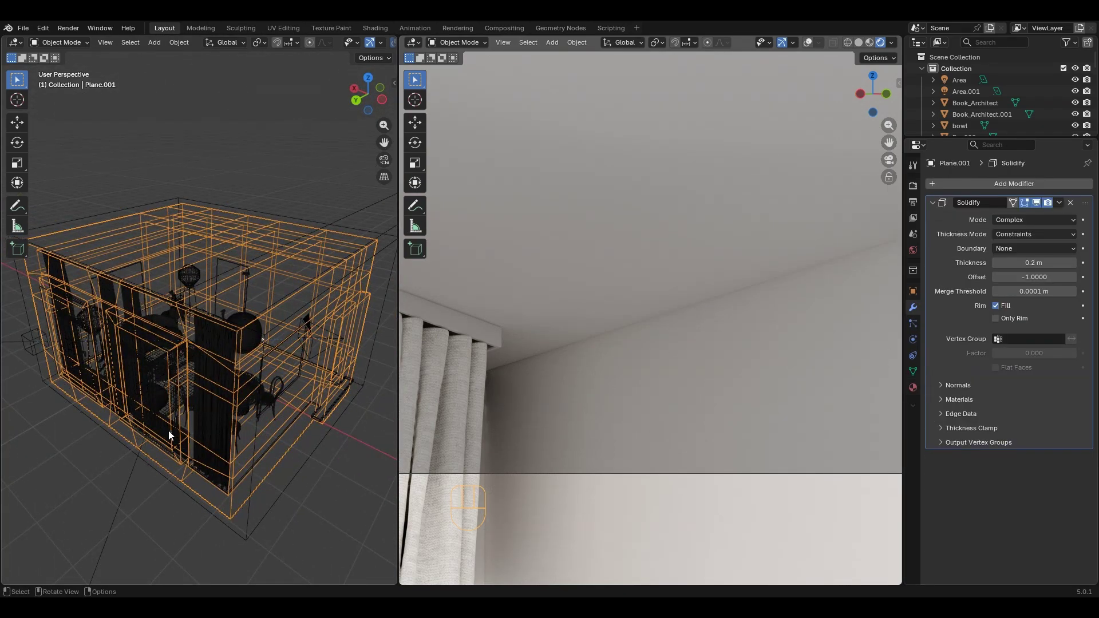
mouse_move(168, 431)
middle_mouse_down()
mouse_move(231, 404)
mouse_move(172, 403)
middle_mouse_up()
scroll(360, 42, "down", 4)
left_click(364, 43)
mouse_move(118, 317)
middle_mouse_down()
mouse_move(174, 313)
mouse_move(109, 350)
middle_mouse_up()
left_click(1037, 203)
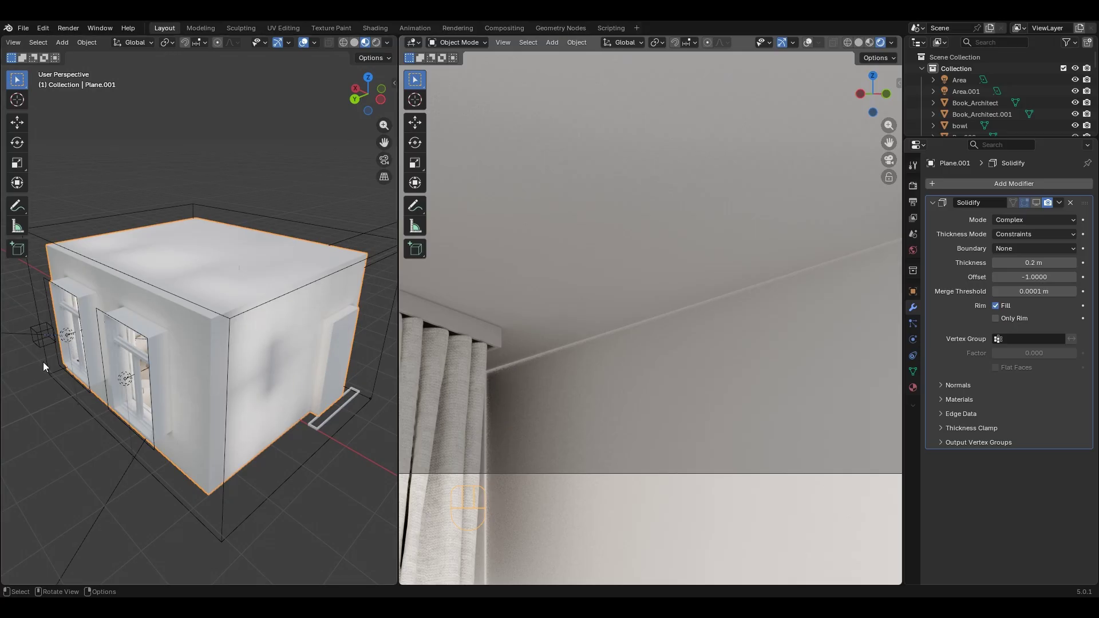
middle_click_drag(111, 327, 265, 307)
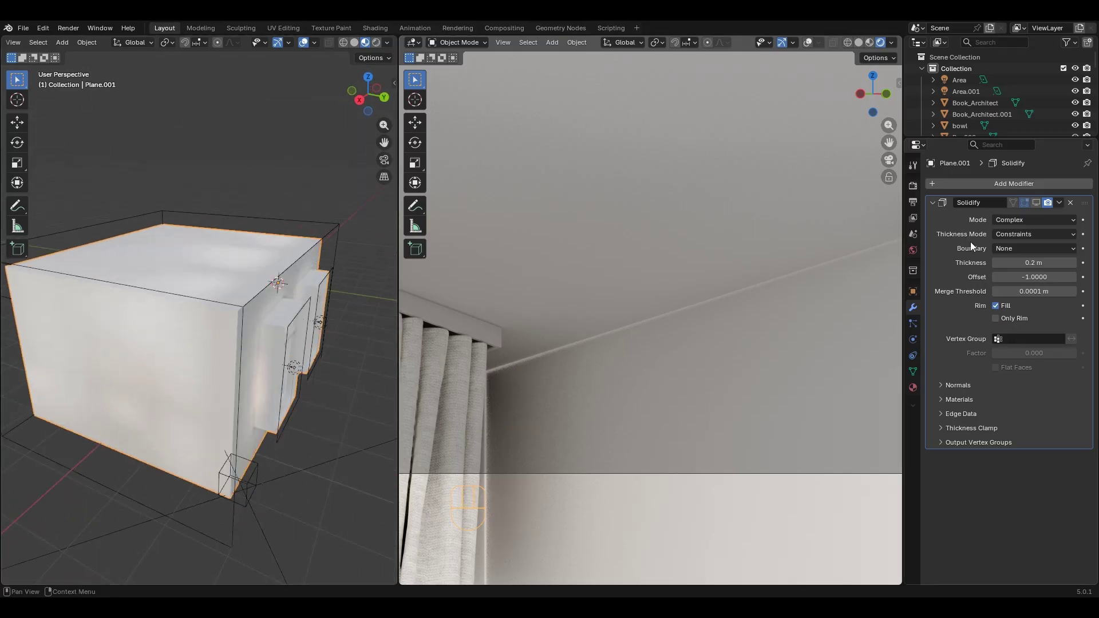
key("KP_0")
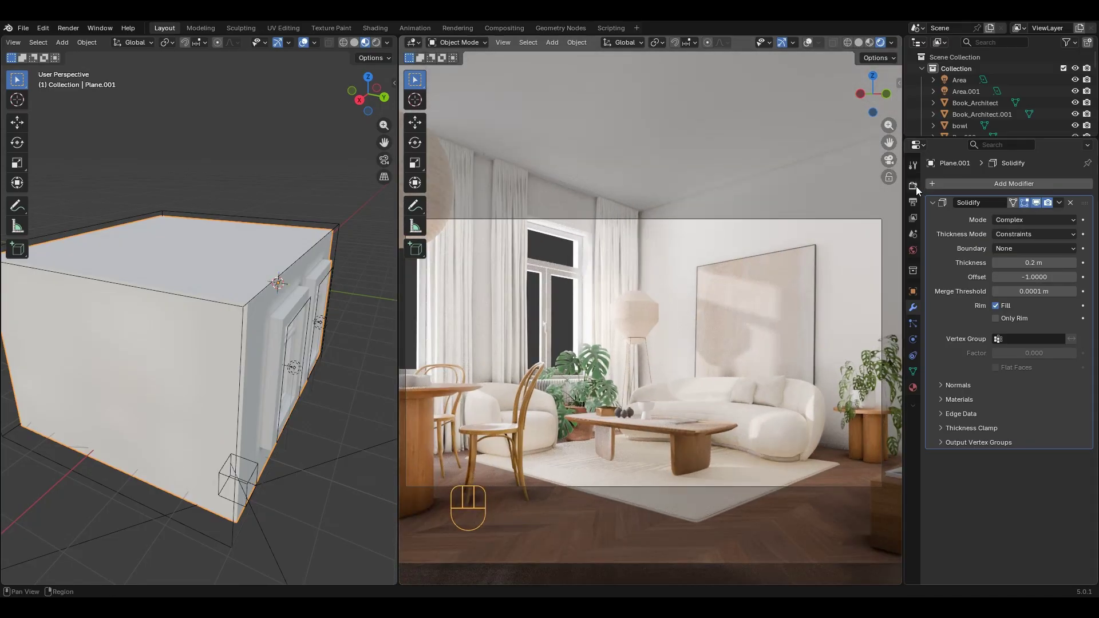
Switch the render engine to Cycles, set its viewport max samples to 64 and enable viewport denoising
left_click(913, 186)
left_click(1031, 184)
left_click(1025, 225)
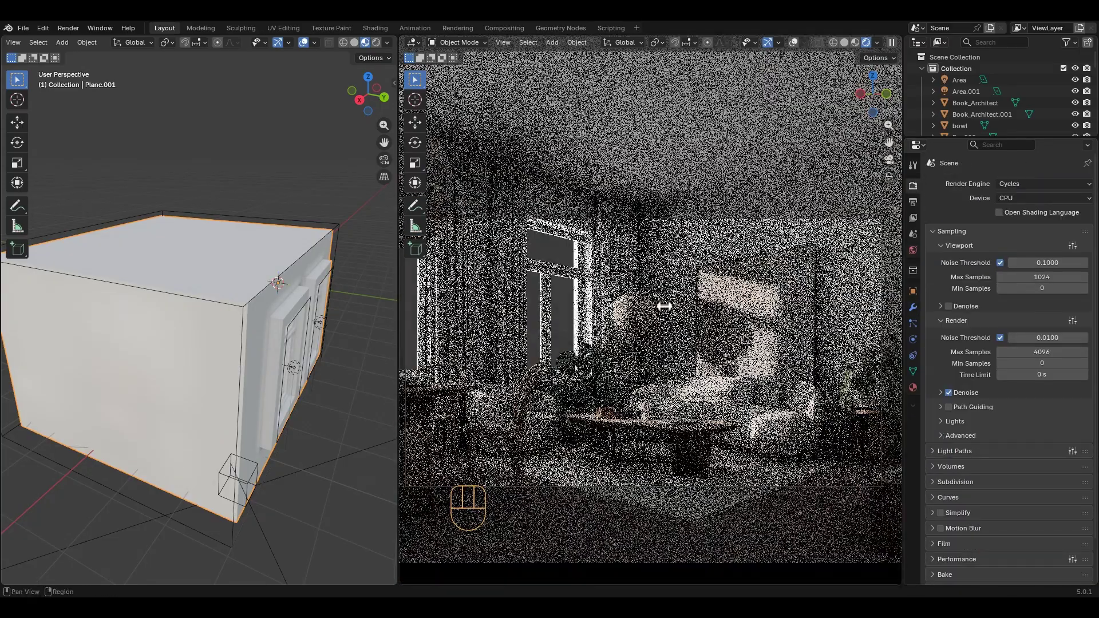
left_click(1042, 277)
type("64")
key("Return")
left_click(949, 306)
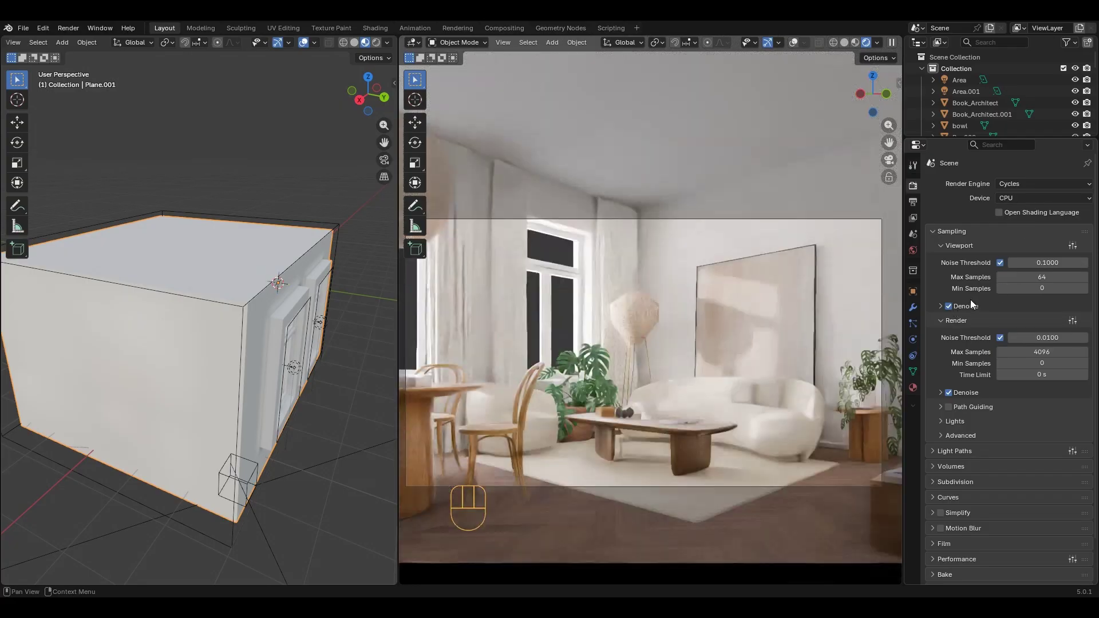
Compare the camera view by alternating the render engine between EEVEE and Cycles, ending on EEVEE
left_click(1026, 184)
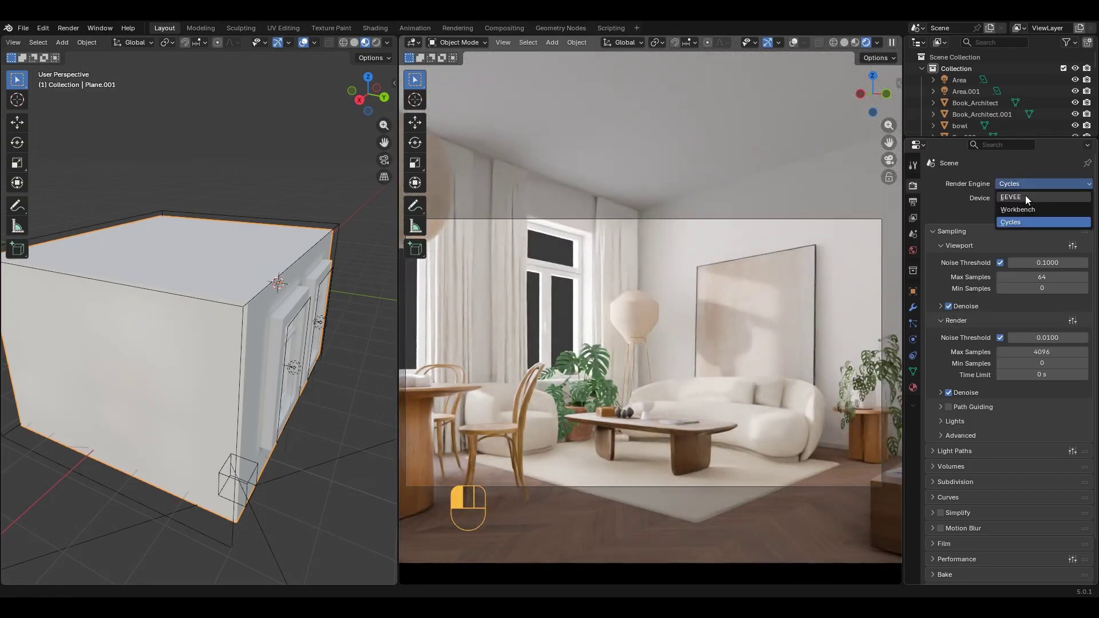
left_click(1026, 197)
left_click(1029, 185)
left_click(1014, 221)
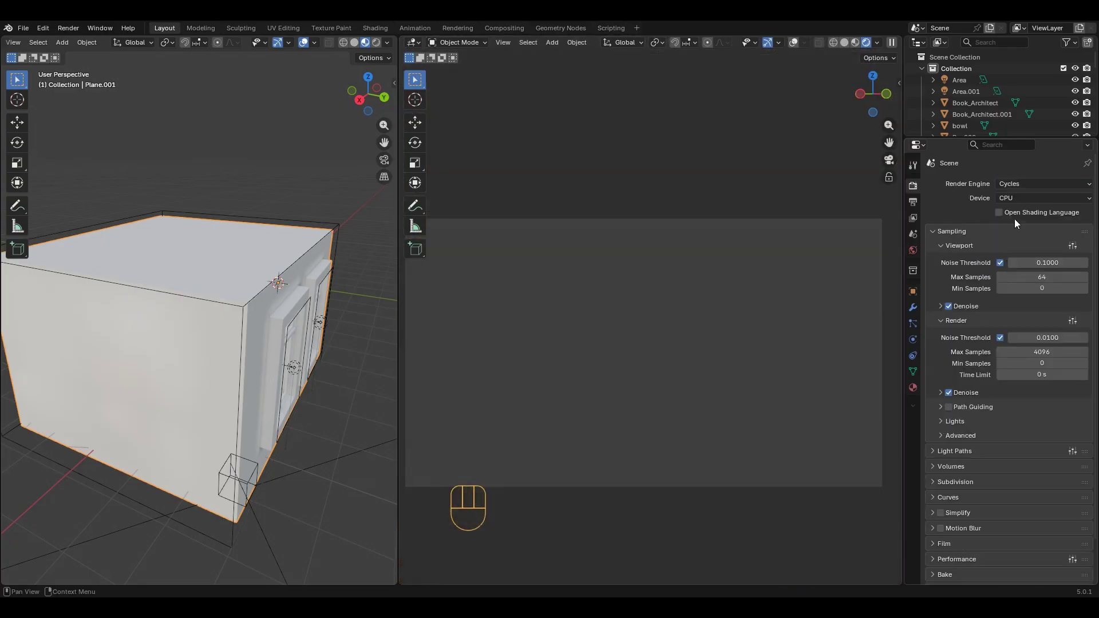
left_click(1029, 183)
left_click(1028, 200)
Leave the camera view and use Walk Navigation to examine the rendered room's lighting around the sofa, floor lamps, sideboard, windows and dining table
key("KP_0")
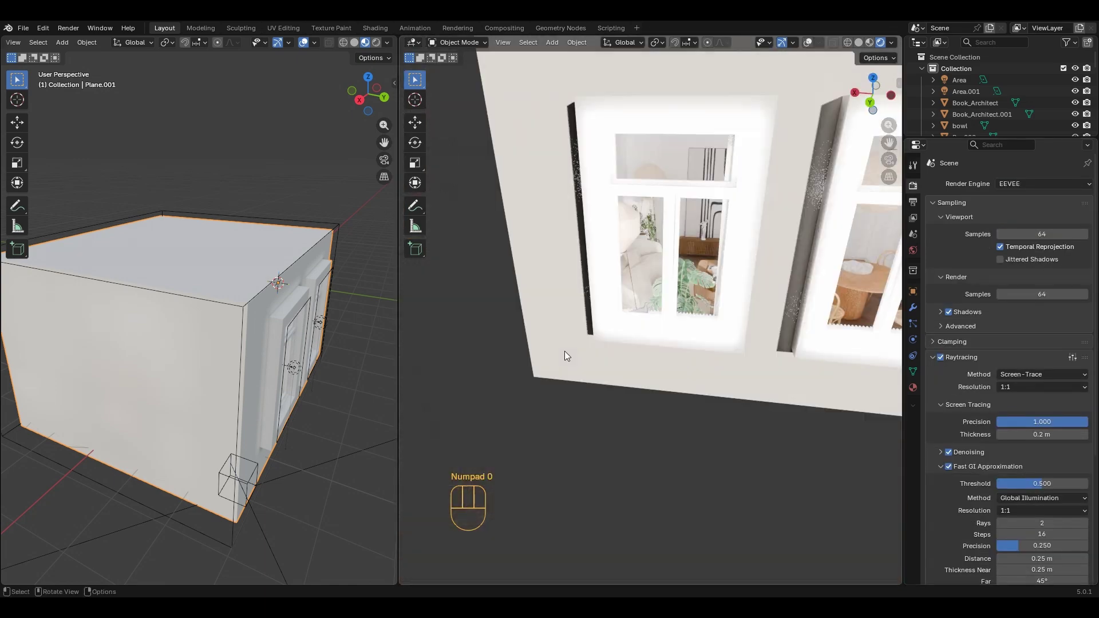
left_click(504, 43)
mouse_move(565, 198)
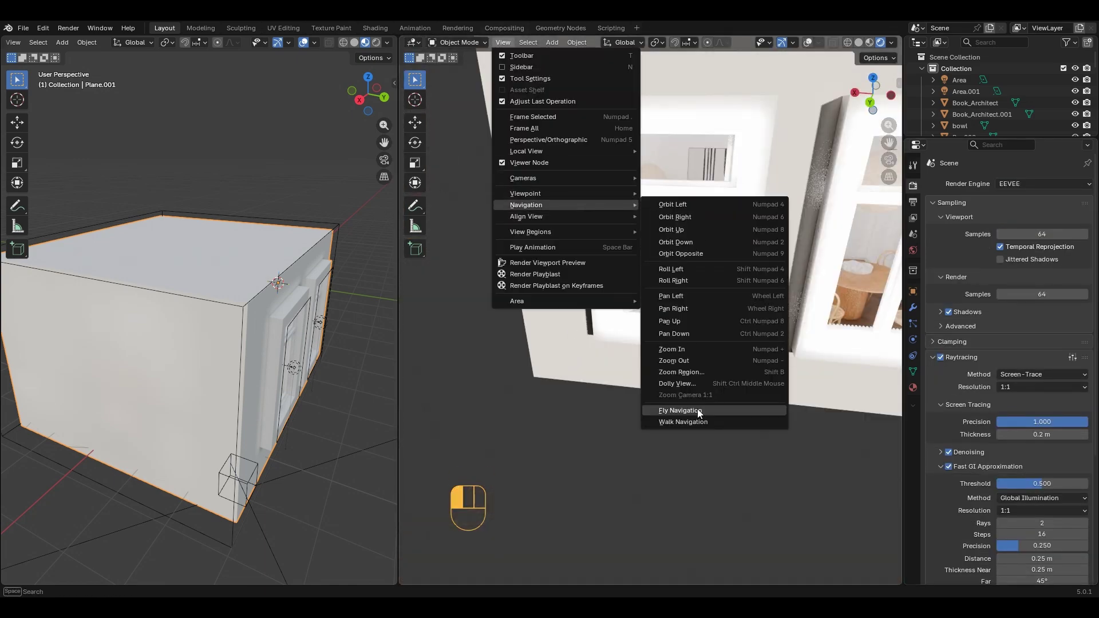
left_click(667, 423)
key("Up")
key("Right")
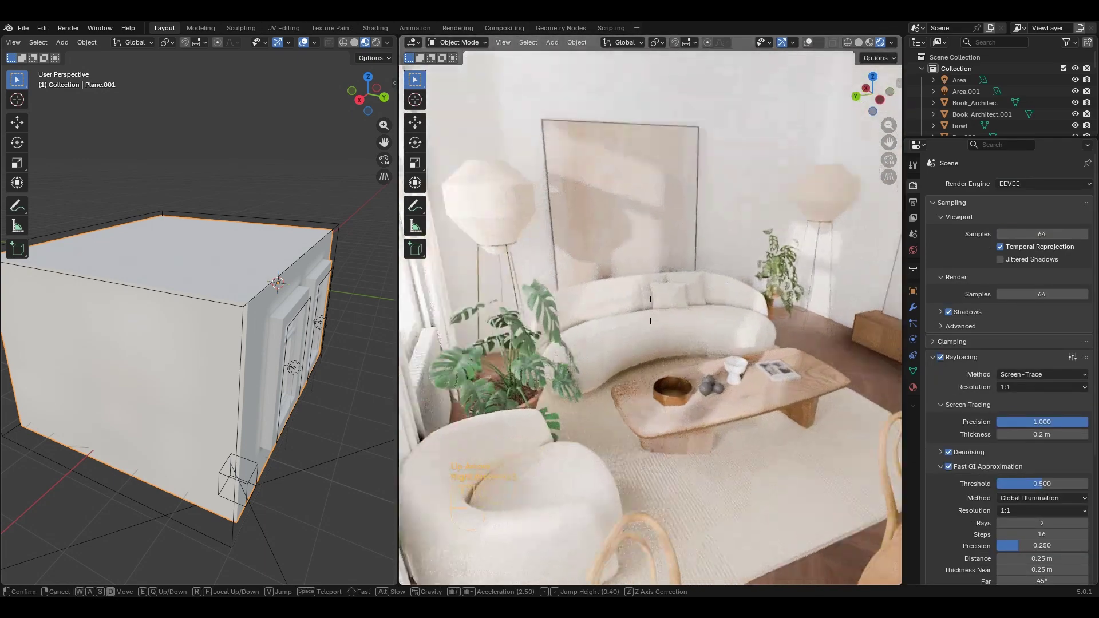
key("Up")
key("Up")
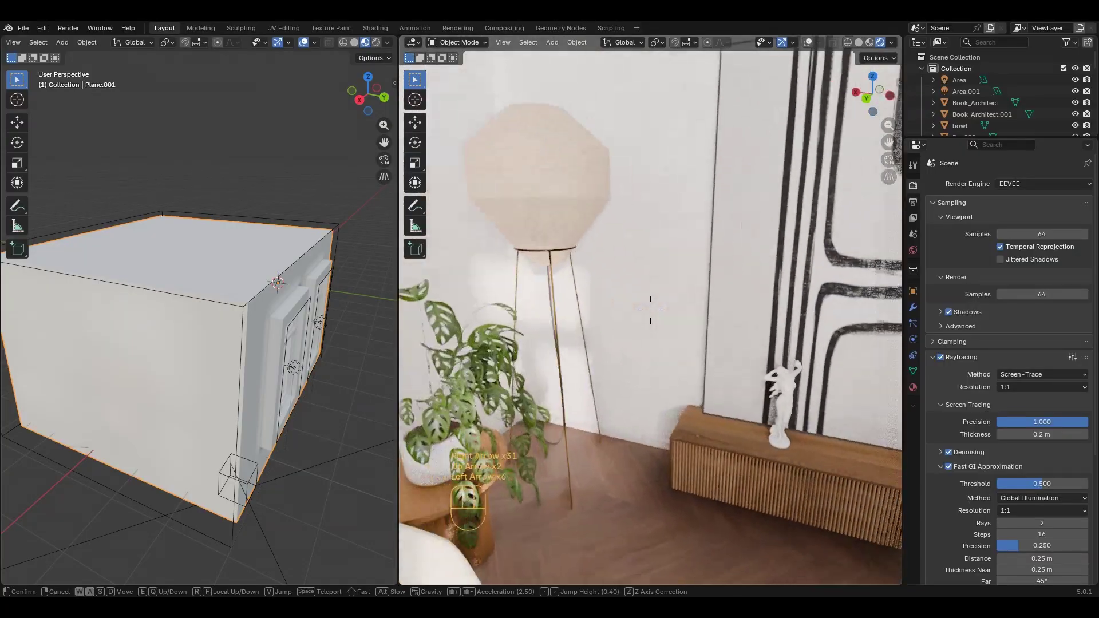
key("Left")
key("Left")
key("Left")
key("Left")
key("Down")
key("Right")
key("Right")
key("Left")
key("Up")
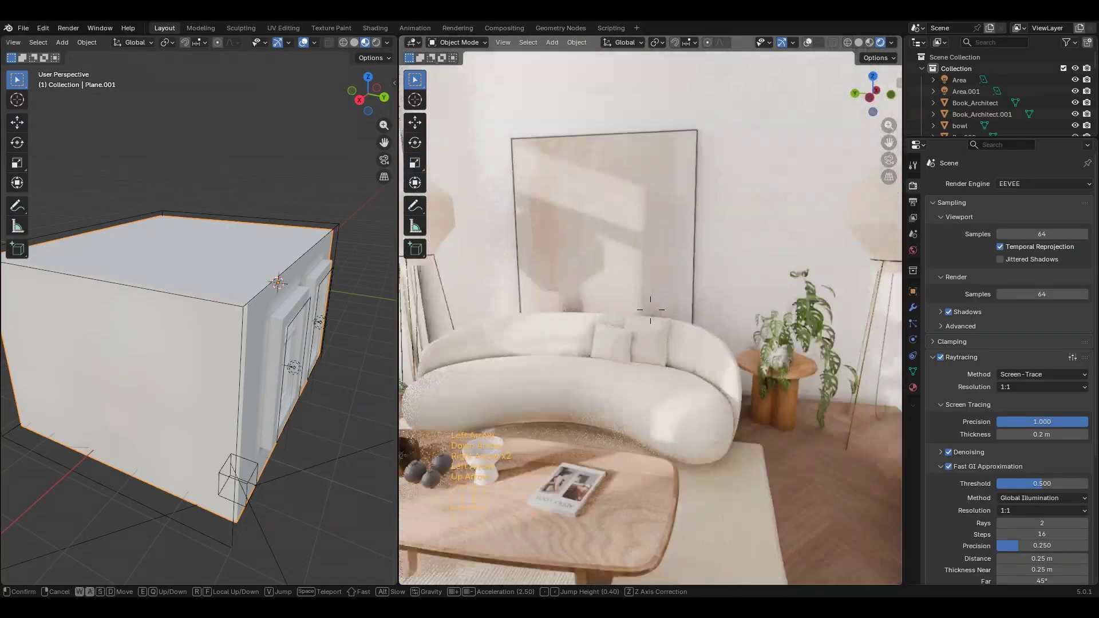
key("Right")
key("Right")
key("Right")
key("Down")
key("Left")
key("Up")
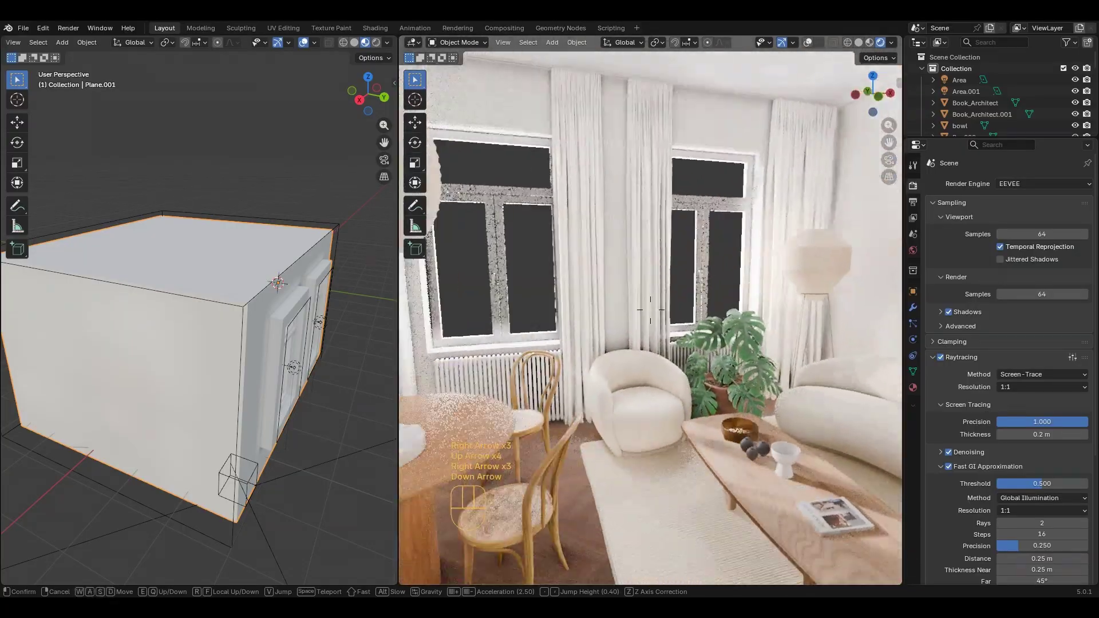
key("Left")
key("Left")
key("Up")
key("Right")
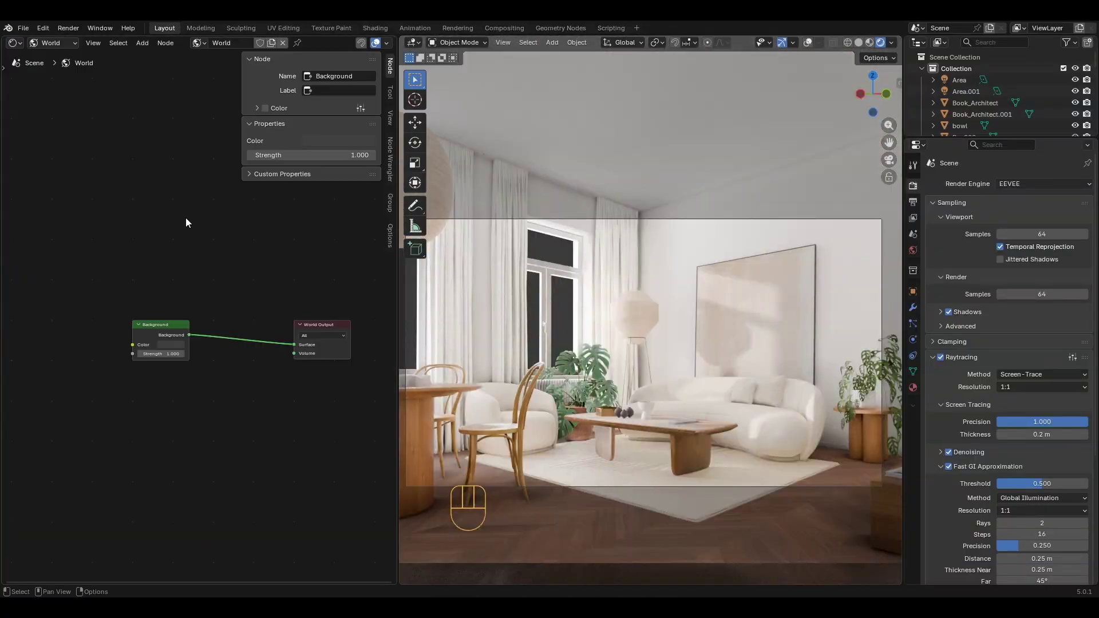
Add a Mix Shader node between the Background and World Output nodes in the world node tree
scroll(207, 361, "down", 1)
middle_click_drag(112, 310, 209, 361)
key("shift+a")
type("mix")
left_click(211, 401)
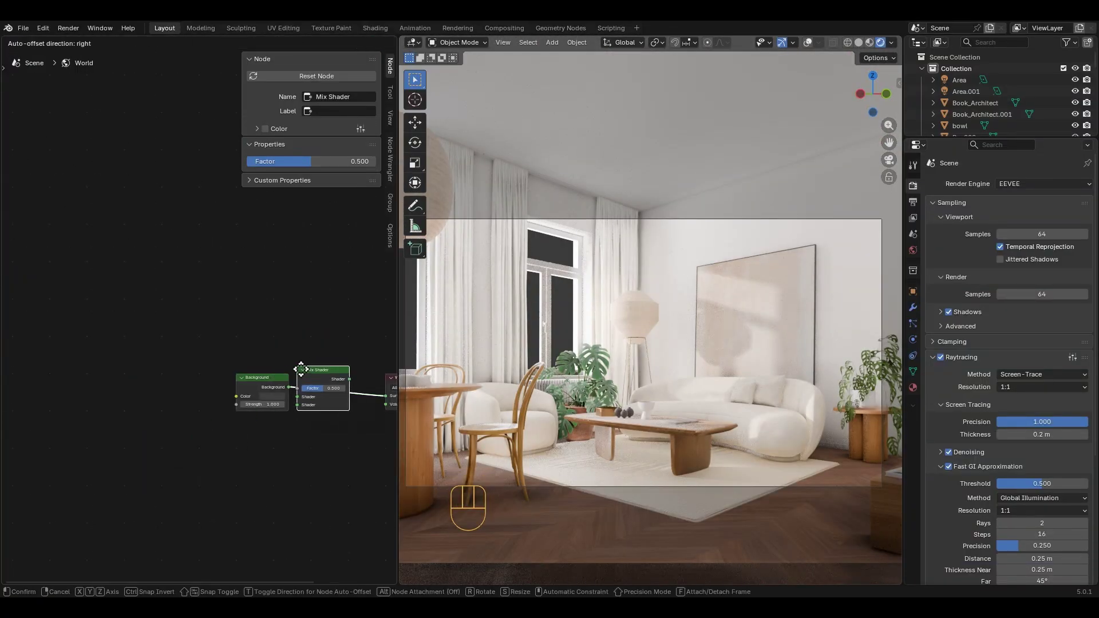
left_click(308, 366)
Add a Light Path node to the world nodes and connect Is Camera Ray to the Mix Shader's Factor
left_click_drag(261, 383, 113, 447)
key("shift+a")
type("light")
left_click(166, 342)
left_click(126, 213)
left_click_drag(177, 224, 307, 387)
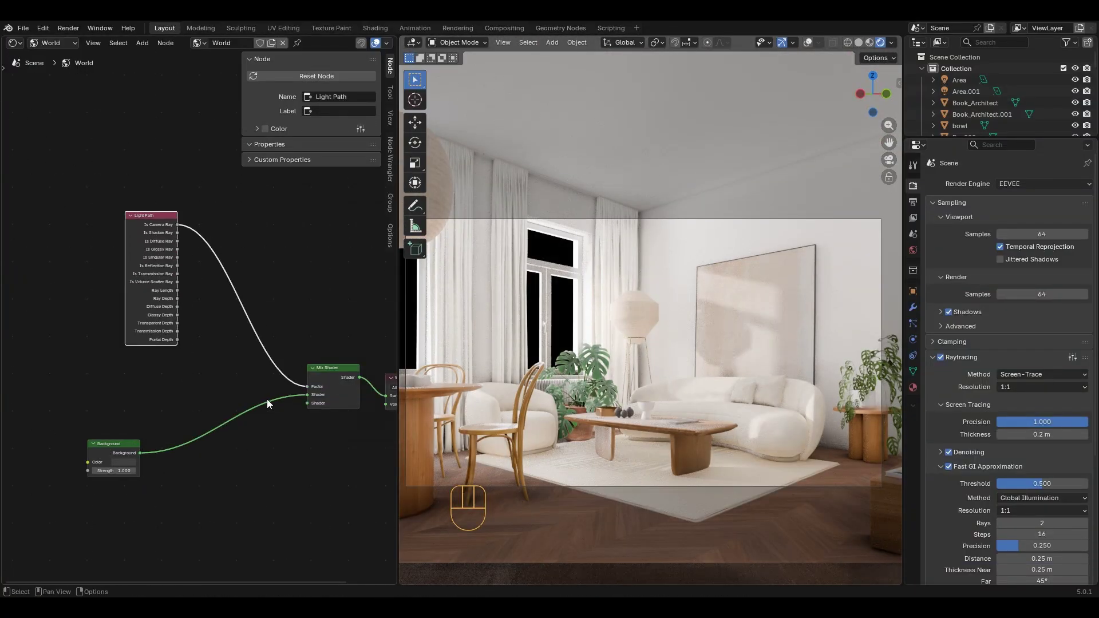
Duplicate the Background node below the original and connect the copy to the Mix Shader's second Shader input
left_click_drag(96, 475, 146, 431)
key("shift+d")
left_click(144, 507)
left_click_drag(188, 484, 307, 403)
Set the duplicated Background node's strength to 20 and raise it to 200
left_click(166, 503)
type("20")
key("Return")
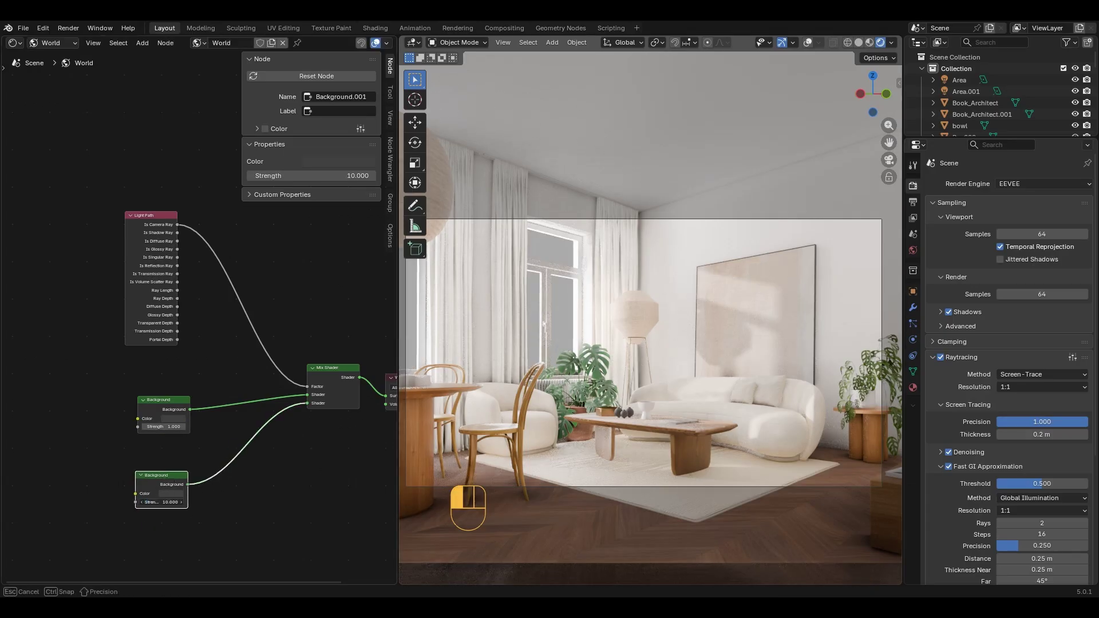
left_click(169, 503)
type("200")
key("Return")
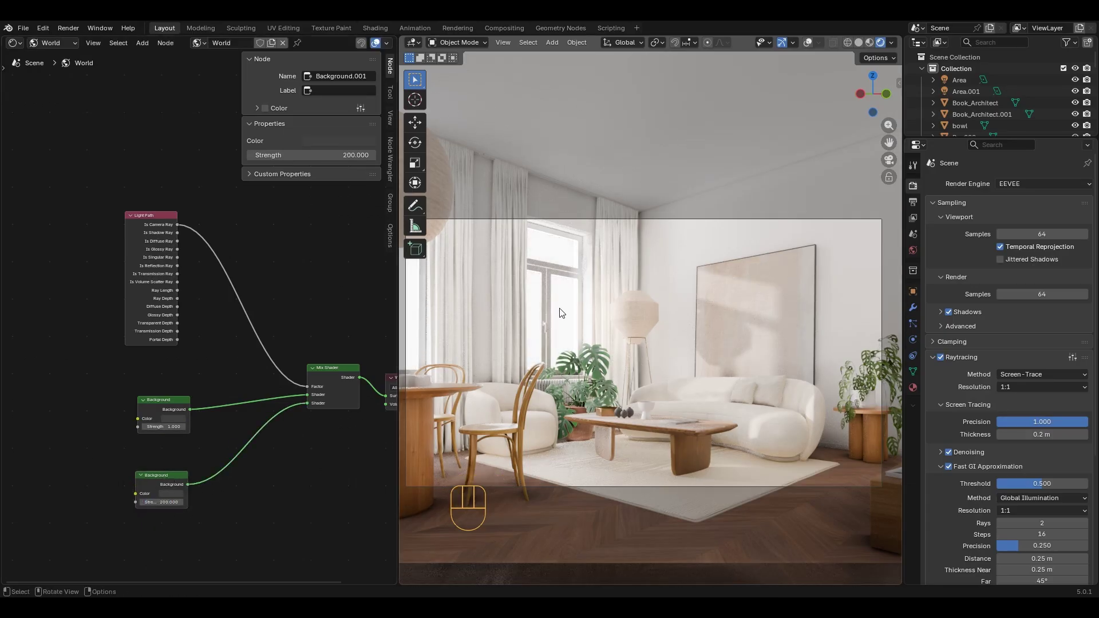
Change the world shader editor to the Compositor and create a new compositor node tree
left_click(13, 43)
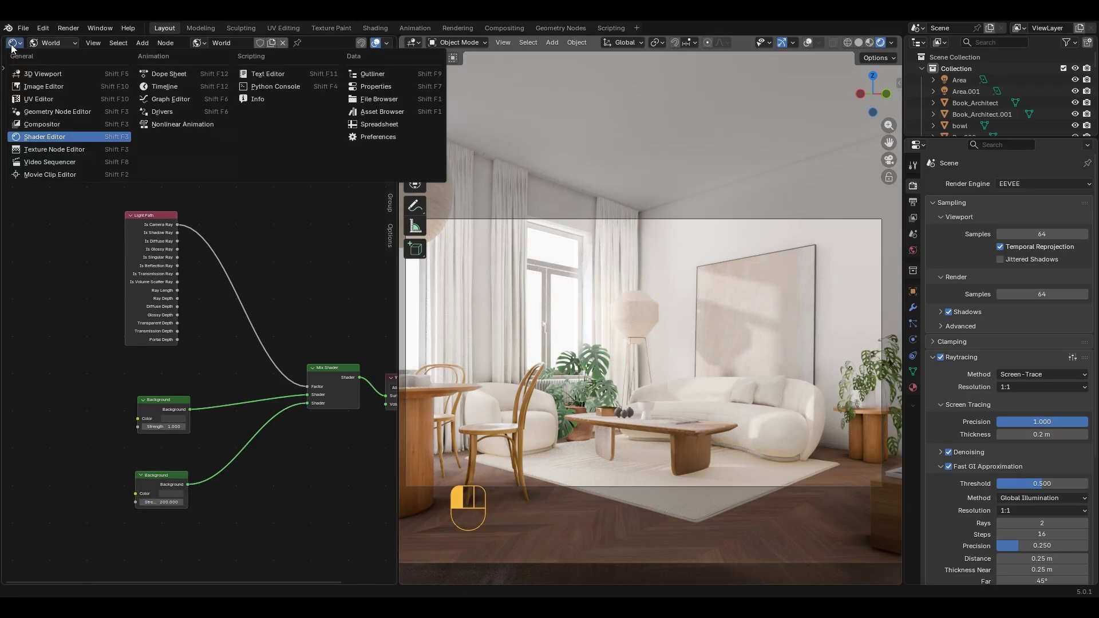
left_click(42, 121)
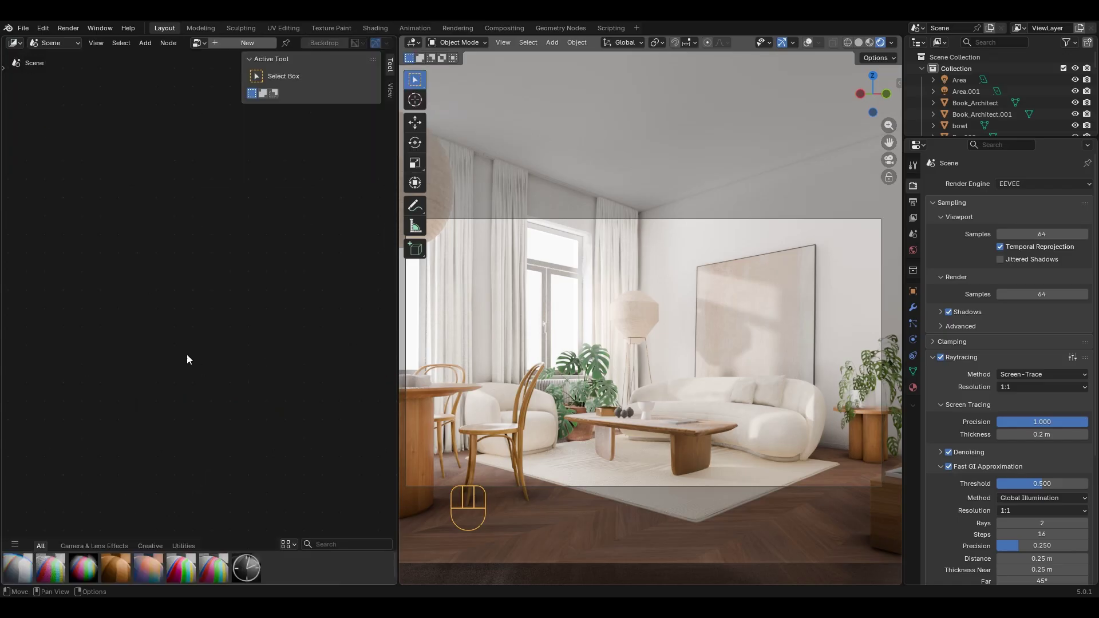
left_click(220, 43)
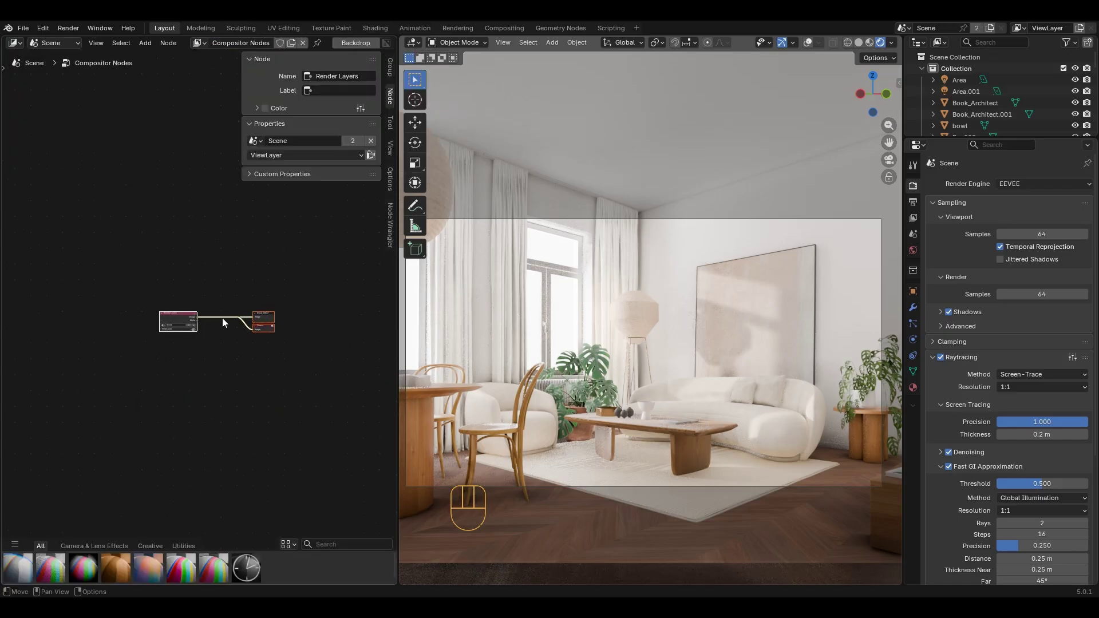
Add a Glare node on the link between Render Layers and the compositor outputs
scroll(222, 323, "up", 6)
key("shift+a")
type("glare")
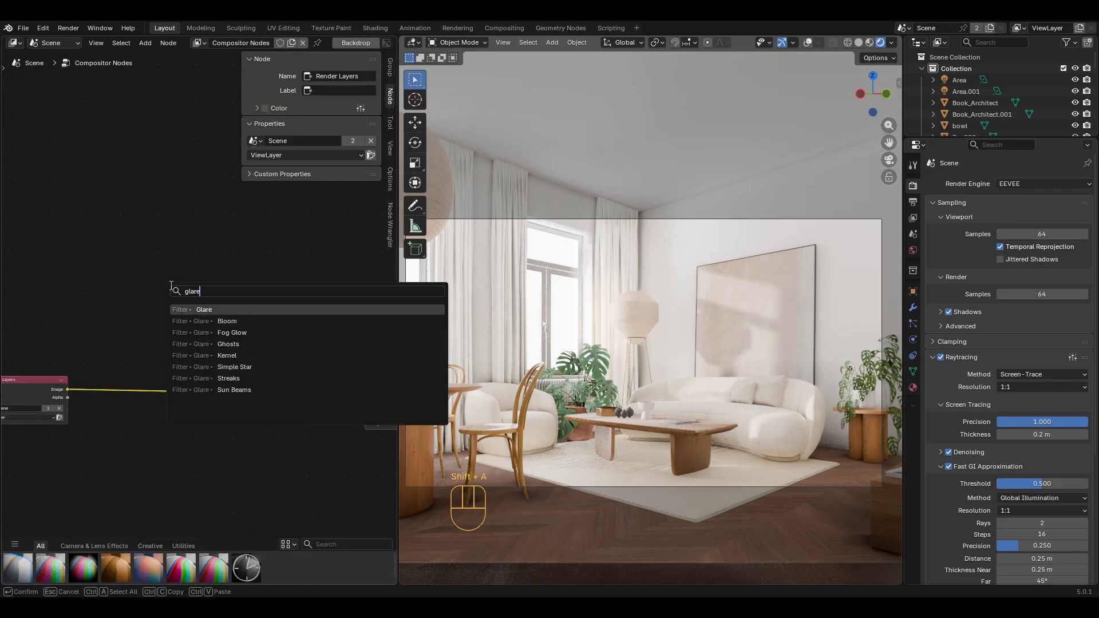
key("Return")
left_click(172, 361)
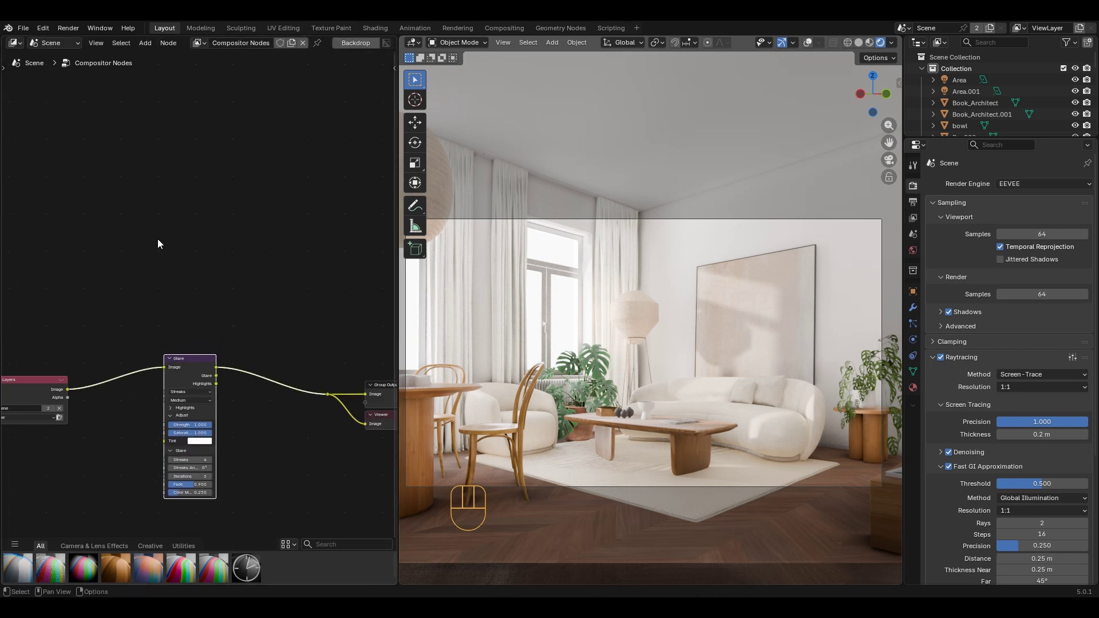
Set the rendered viewport's Compositor shading option to Always
scroll(158, 243, "down", 2)
left_click(892, 42)
left_click(933, 217)
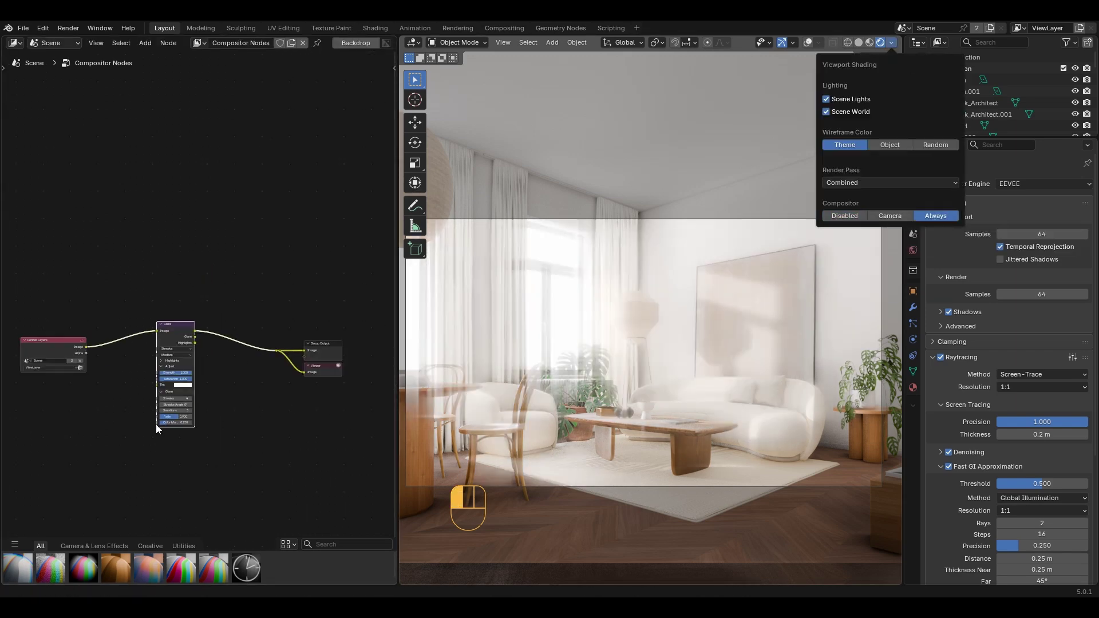
Set the Glare node's strength to 0.1 and its type to Bloom
scroll(149, 412, "up", 5)
left_click(278, 350)
type("0.1")
key("Return")
left_click(264, 280)
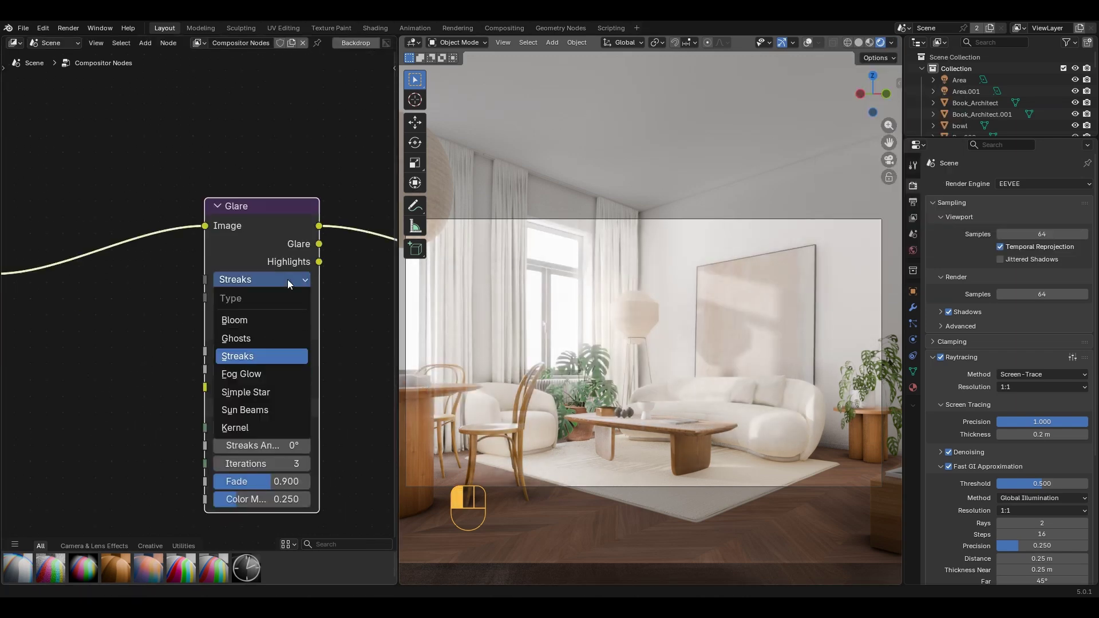
left_click(243, 316)
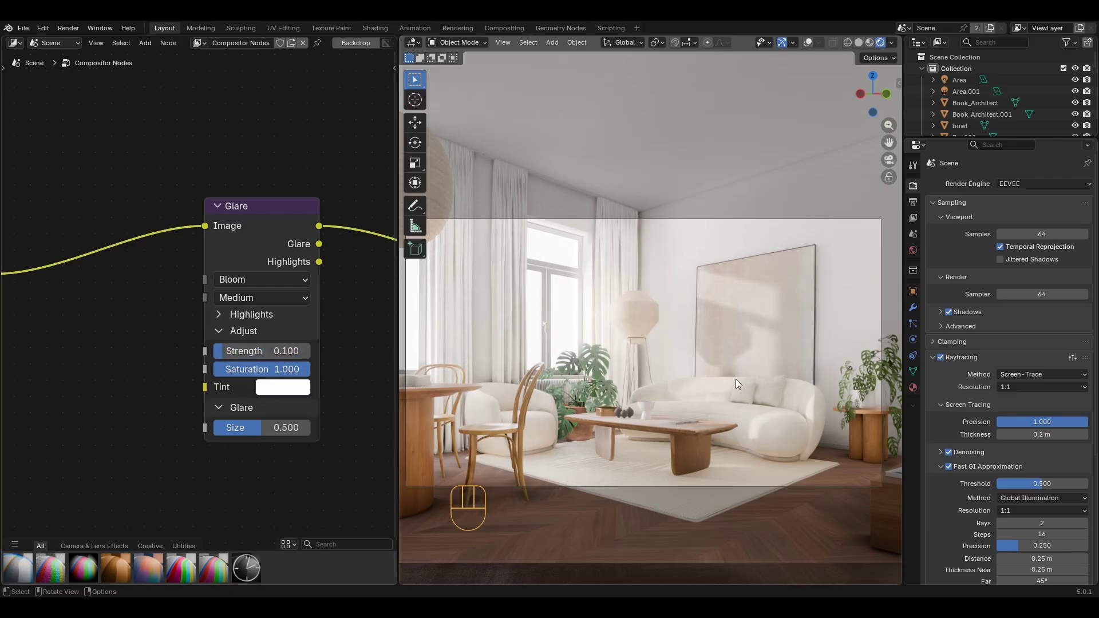
Select the camera cam01 sofa from entrance and show it in a wireframe top-view 3D viewport in place of the Compositor
scroll(1011, 105, "down", 2)
left_click(1011, 105)
left_click(15, 43)
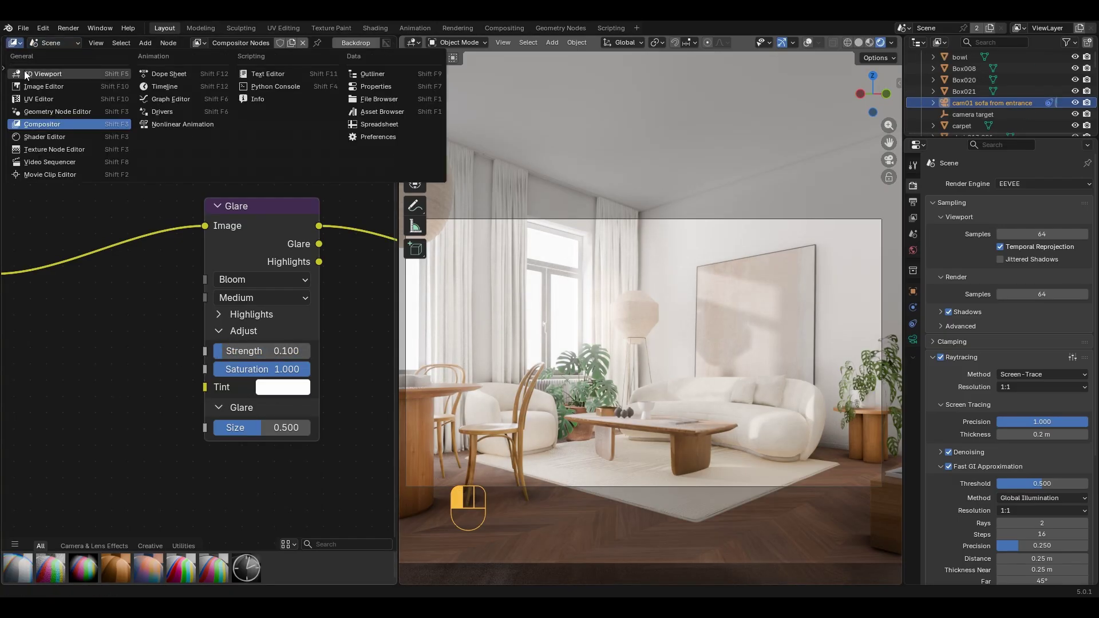
left_click(43, 80)
left_click(368, 77)
middle_click_drag(265, 181, 226, 401, "shift")
scroll(226, 401, "down", 2)
scroll(330, 42, "down", 4)
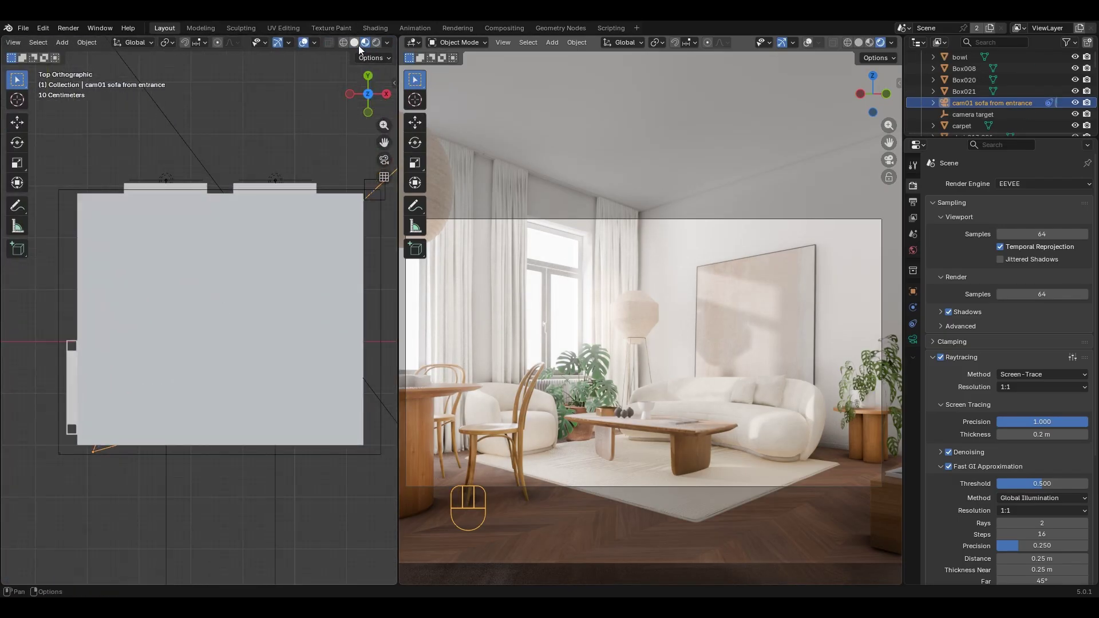
left_click(343, 43)
scroll(143, 431, "up", 3)
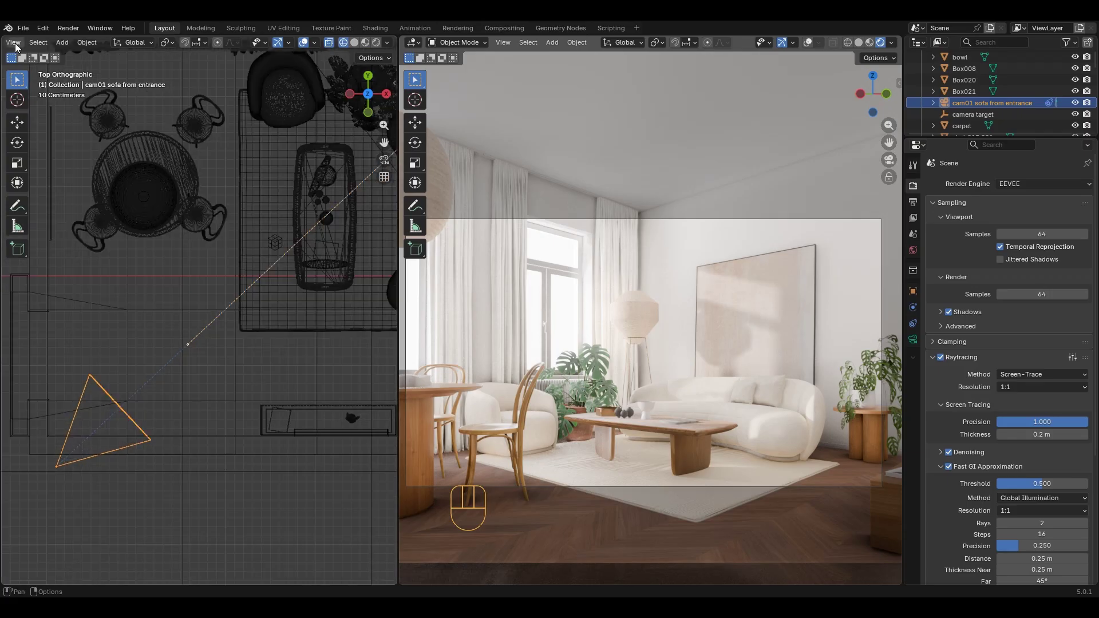
Move the sofa camera diagonally closer to the coffee table in the top view
left_click(129, 496)
left_click(71, 425)
key("g")
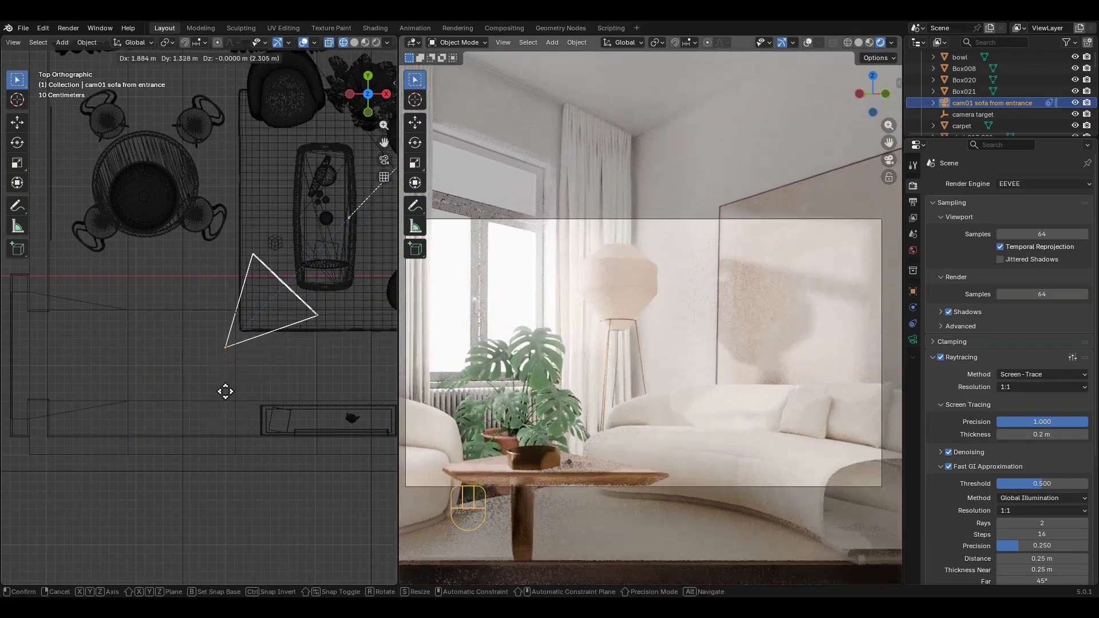
left_click(224, 393)
Set the camera's clip start to 0.1 m
left_click(913, 339)
left_click(1051, 299)
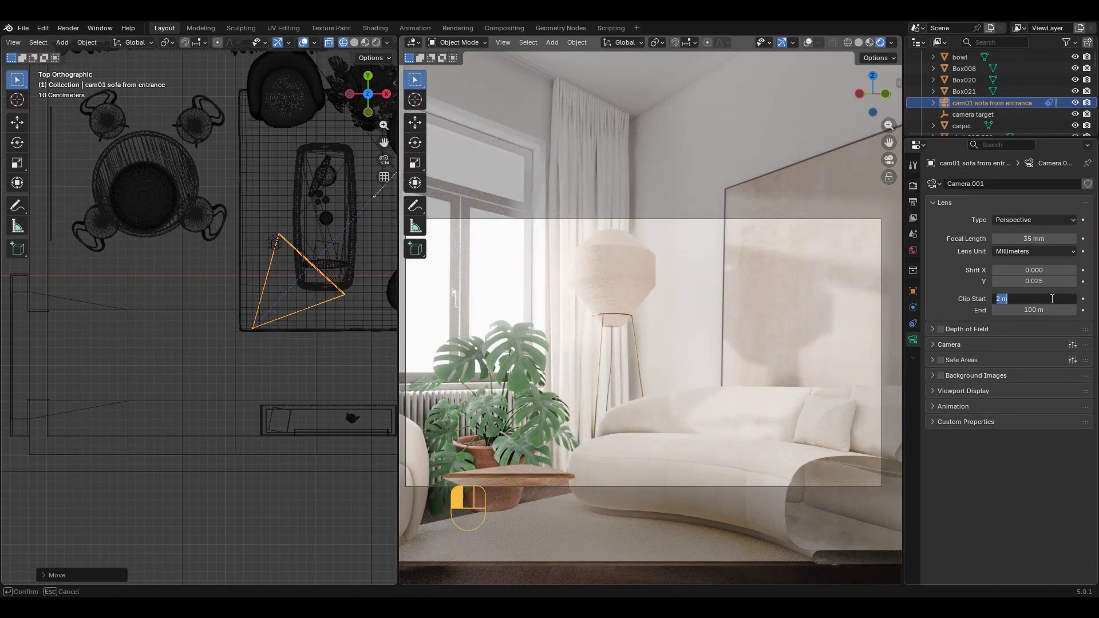
type("0.1")
key("Return")
Lower the camera about 0.31 m along the global Z axis
middle_click_drag(228, 378, 229, 264)
key("g")
key("z")
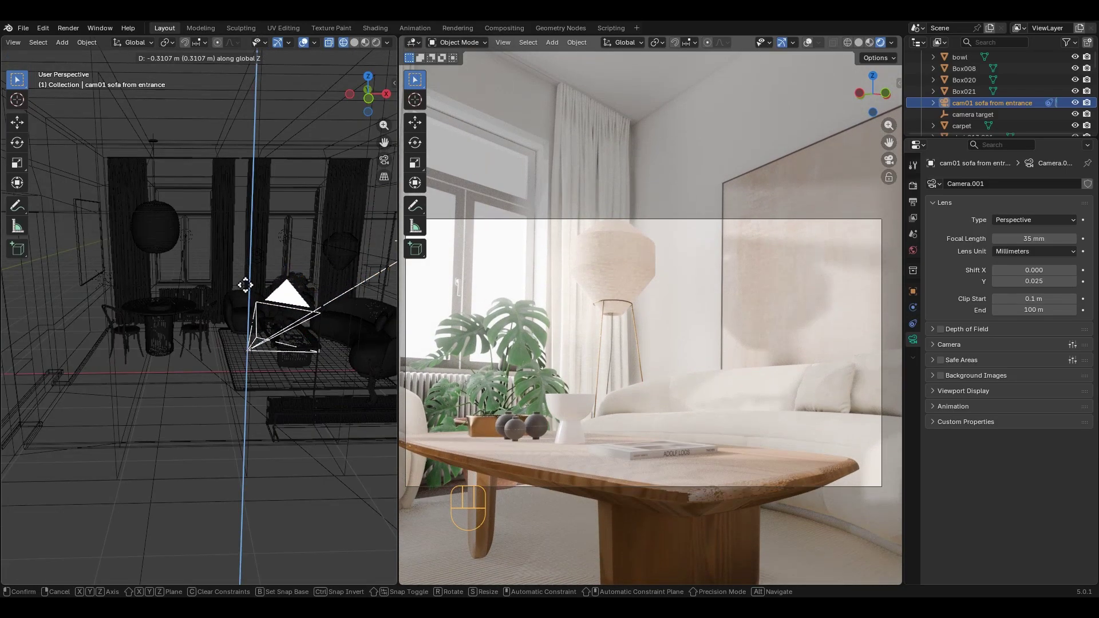
left_click(245, 285)
Enable the camera's depth of field, focus it on the curved sofa (G-Arc001), and set the f-stop to 1.7
left_click(941, 330)
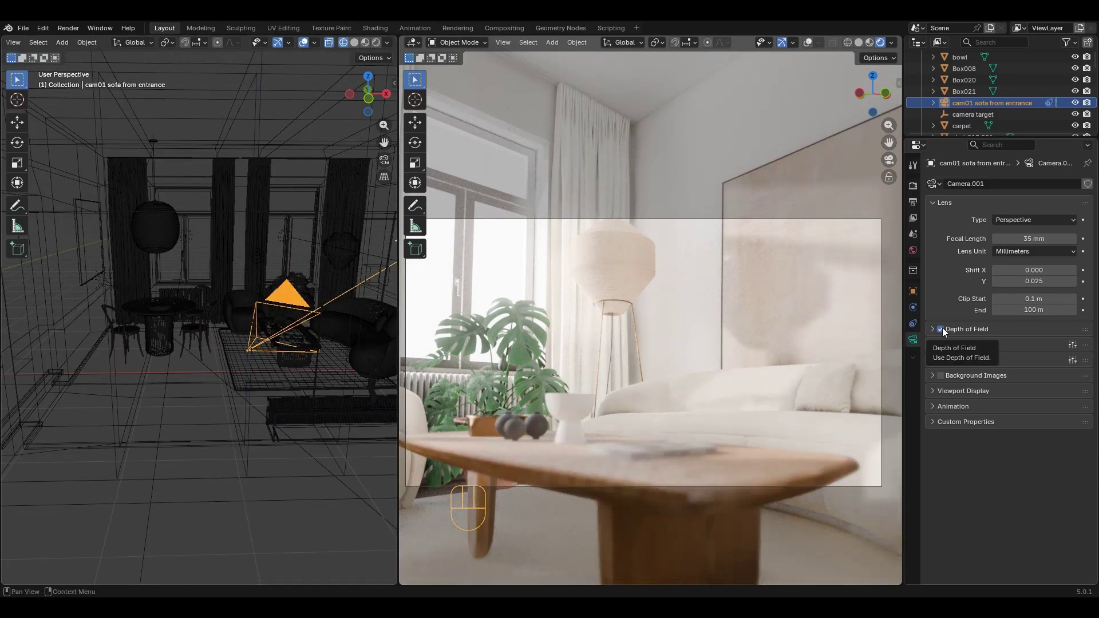
left_click(933, 330)
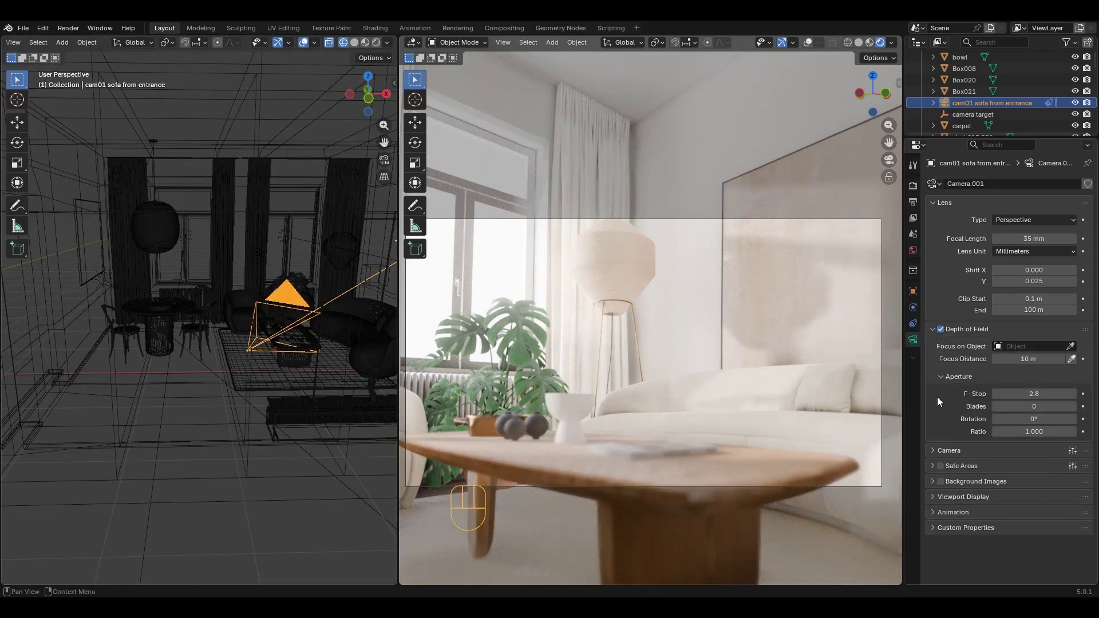
left_click(1070, 346)
left_click(670, 387)
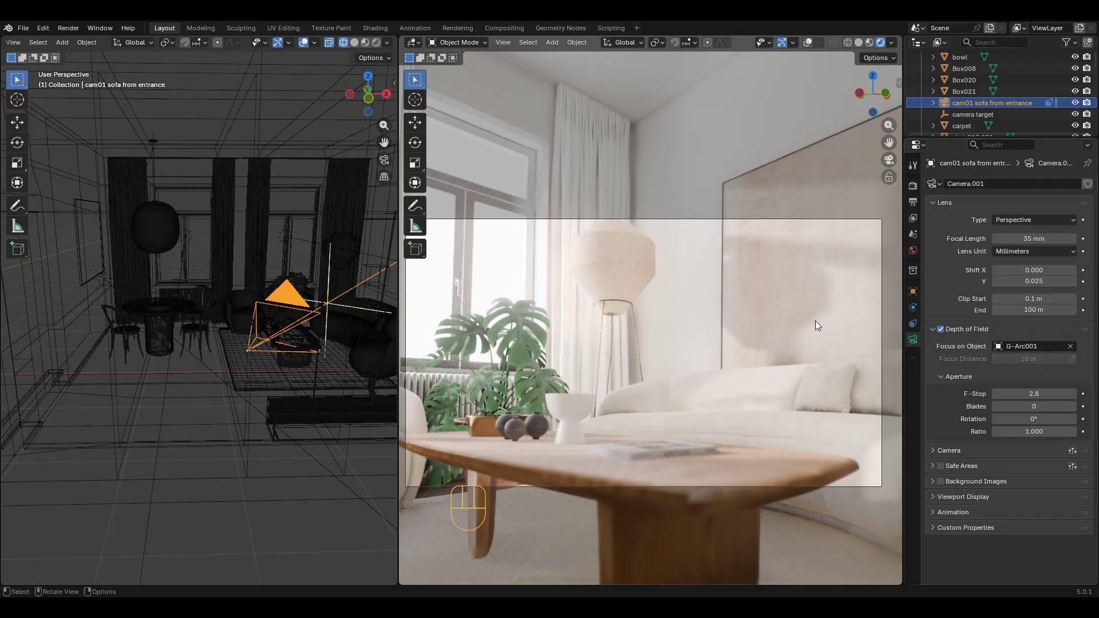
left_click(1040, 394)
type("1.7")
key("Return")
Move the camera slightly back from the coffee table in the top view
key("KP_7")
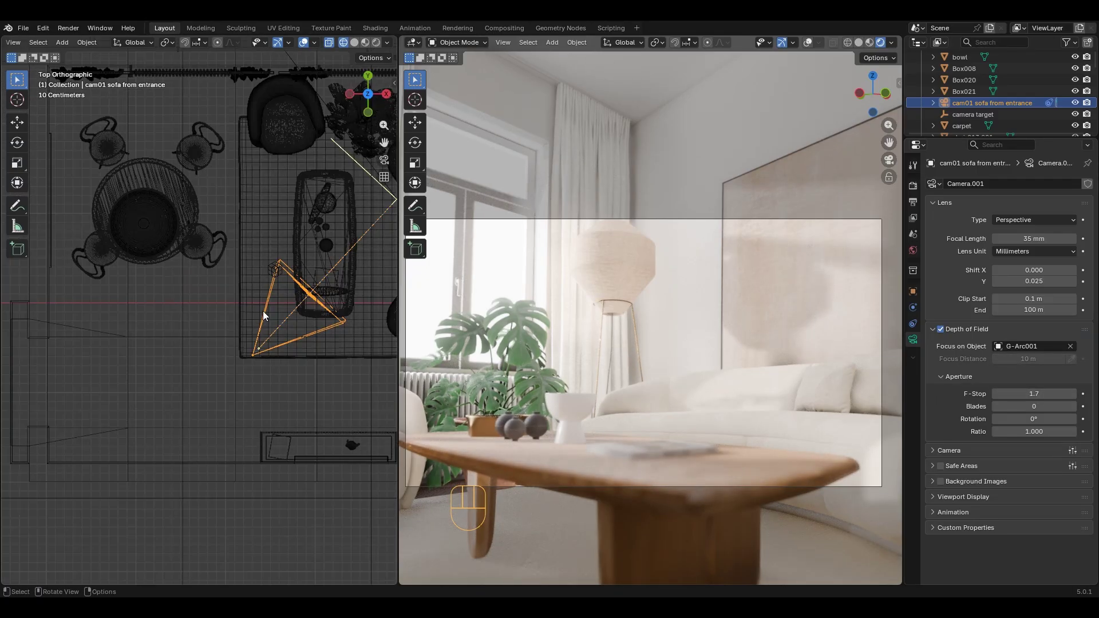
key("g")
left_click(242, 335)
Set the scene's color management exposure to -1
left_click(913, 185)
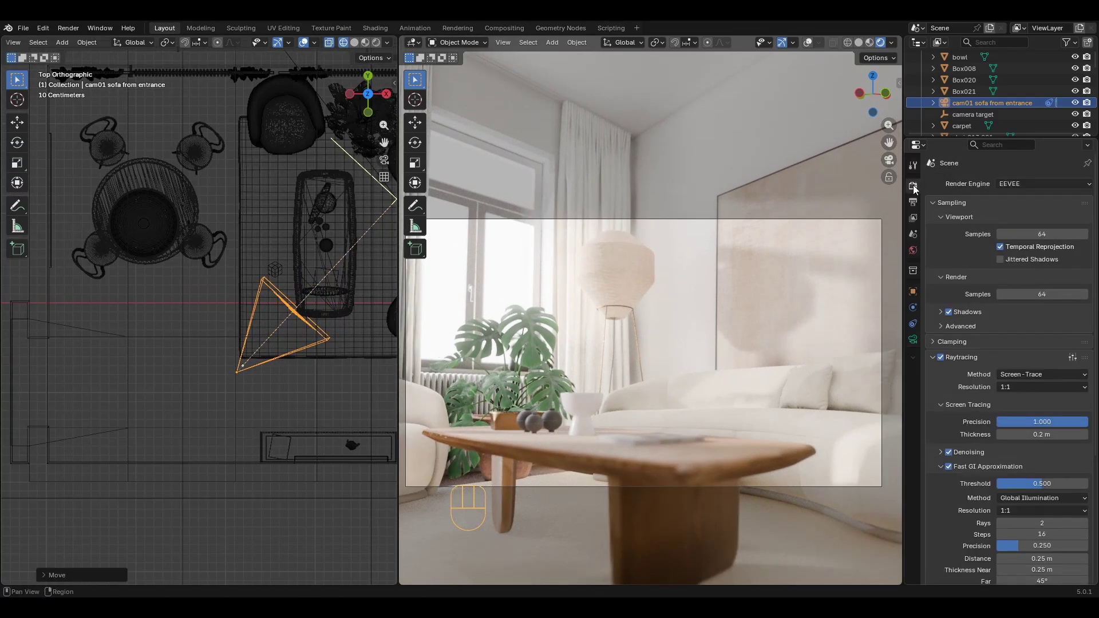
scroll(950, 344, "down", 6)
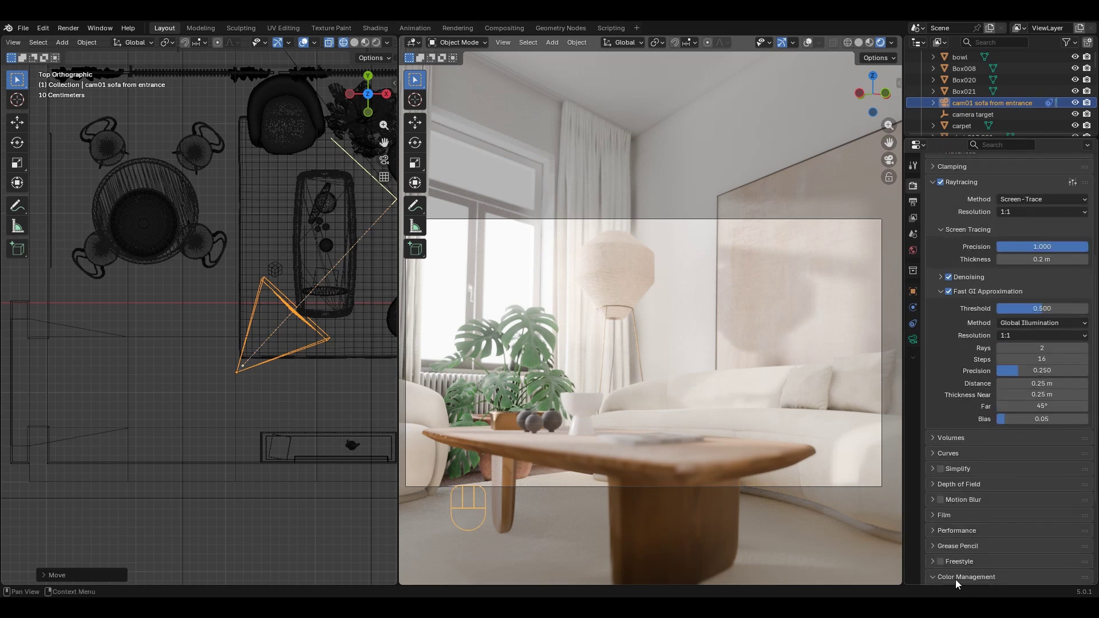
scroll(956, 580, "down", 5)
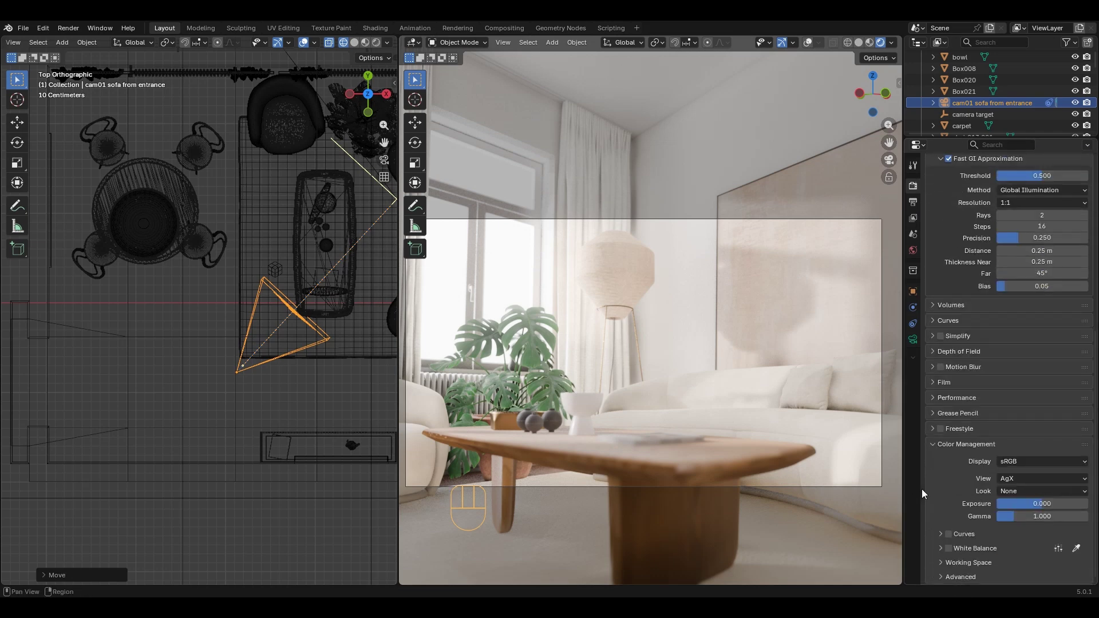
left_click(1054, 507)
type("-.11")
key("Return")
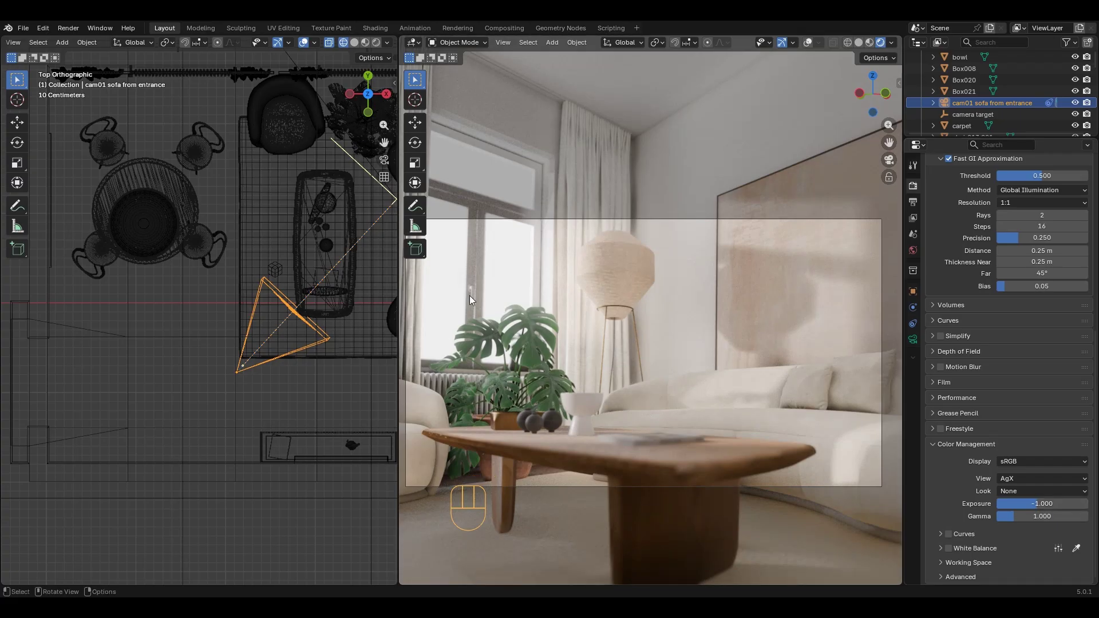
Try the Cycles render engine on the camera view and return to EEVEE
scroll(979, 332, "up", 11)
left_click(1031, 184)
left_click(1019, 222)
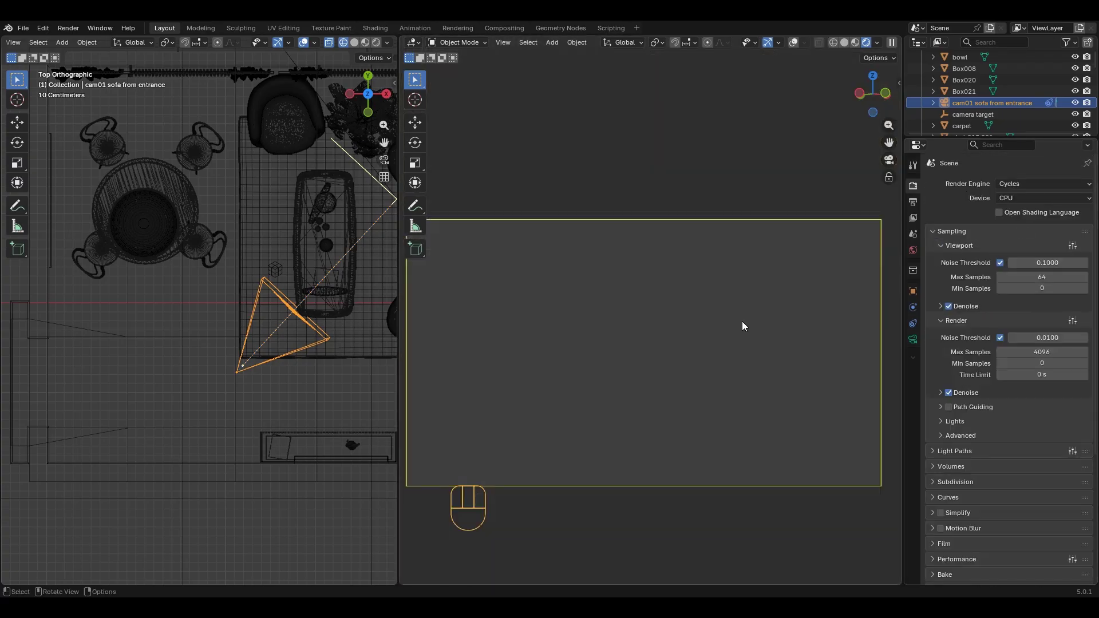
left_click(1031, 184)
left_click(1023, 198)
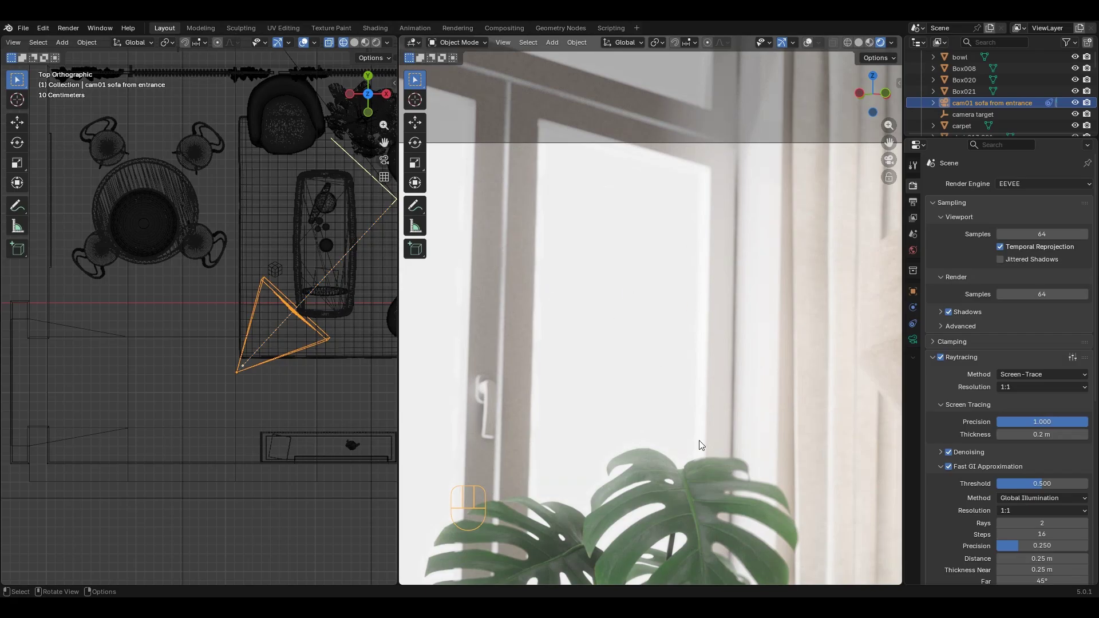
Reduce the Fast GI Approximation distance to 0.16 m
scroll(952, 502, "down", 3)
left_click_drag(1042, 491, 1088, 490)
left_click_drag(1043, 490, 1013, 496)
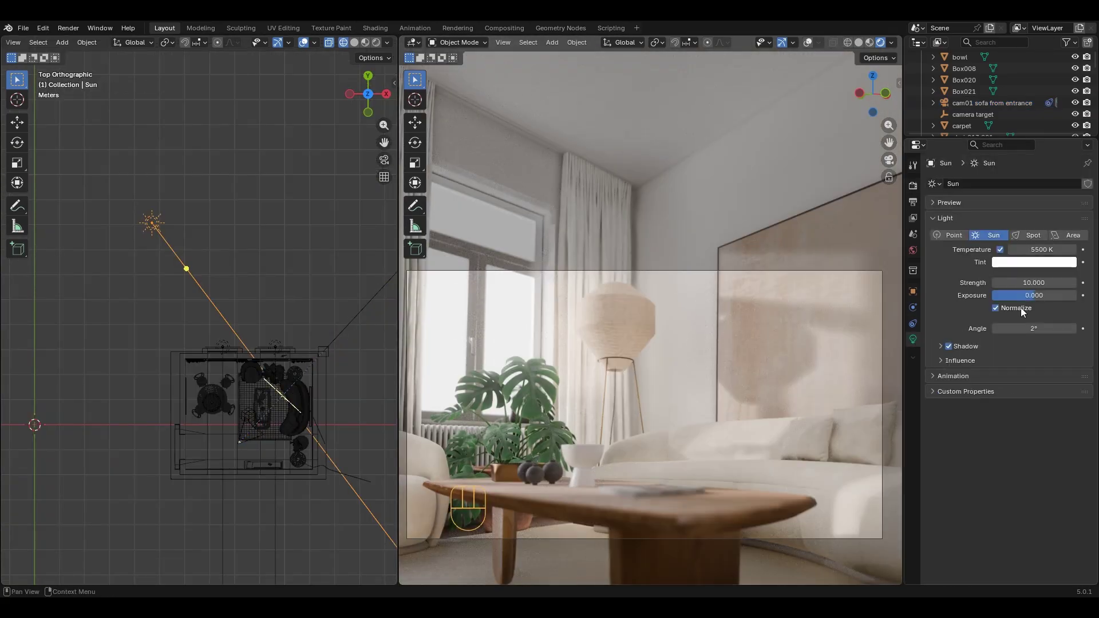
Set the Sun light's strength to 20 and its temperature to 5000 K
left_click(1042, 250)
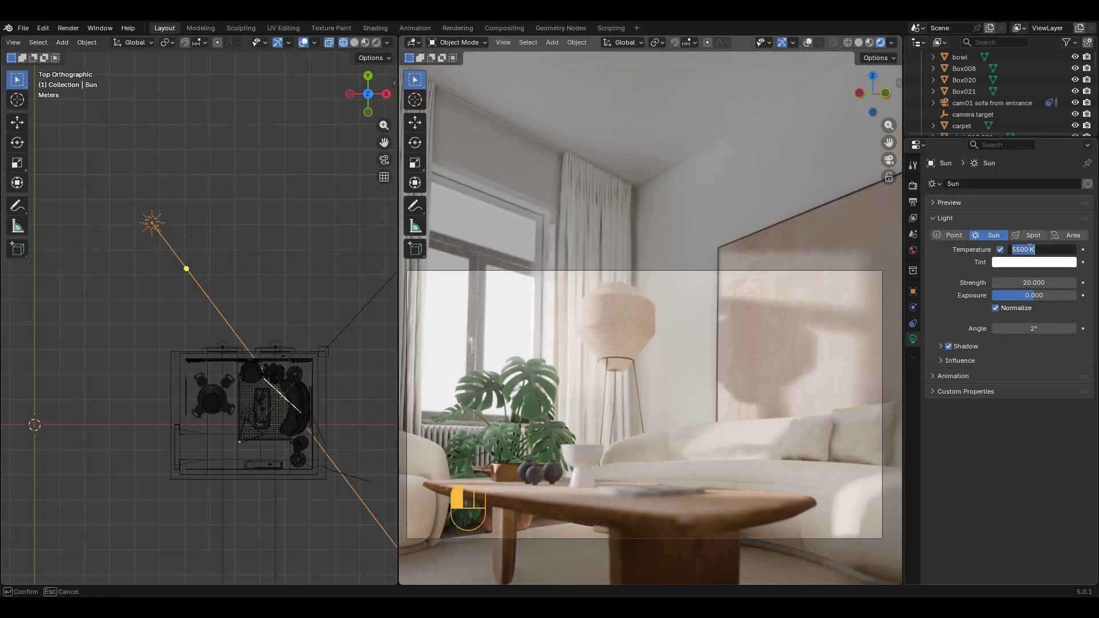
key("Escape")
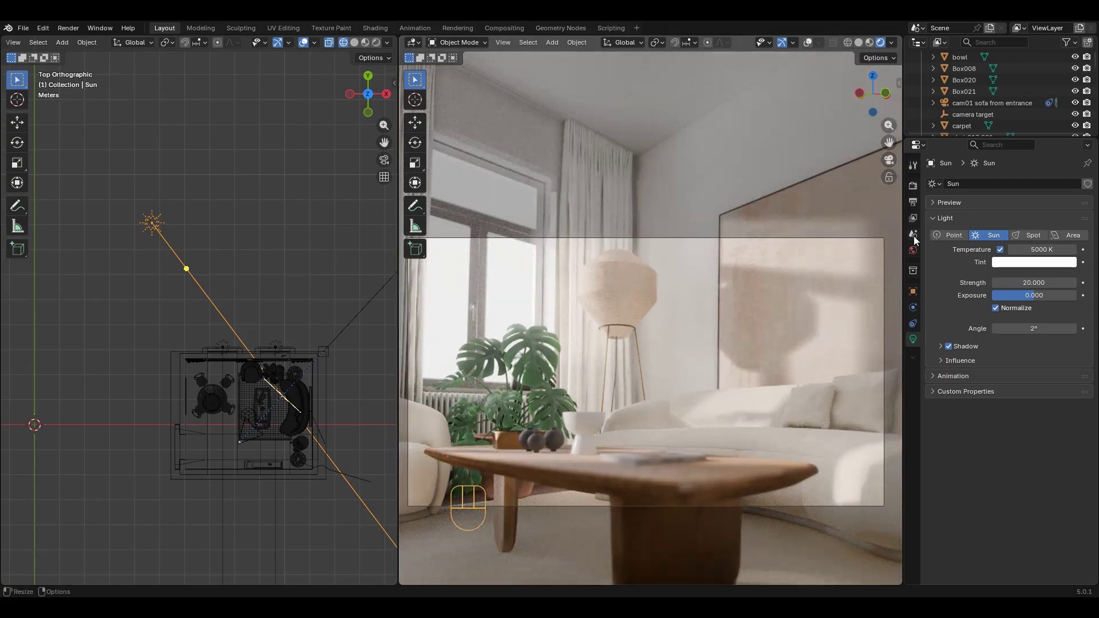
Set the final render samples to 256 and render the camera view
left_click(913, 186)
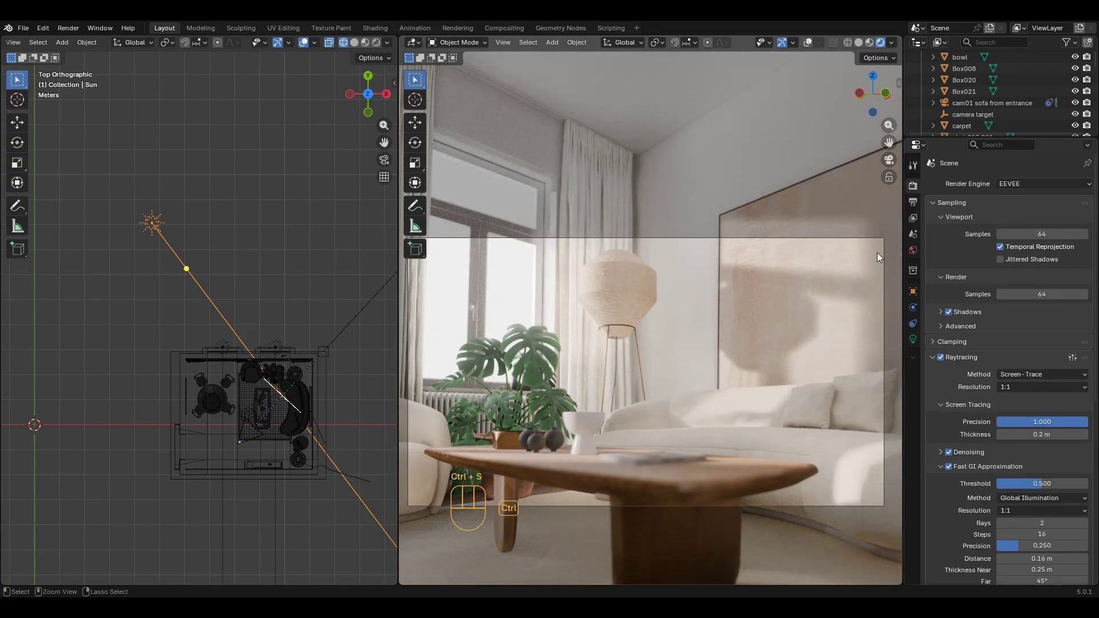
left_click(1052, 293)
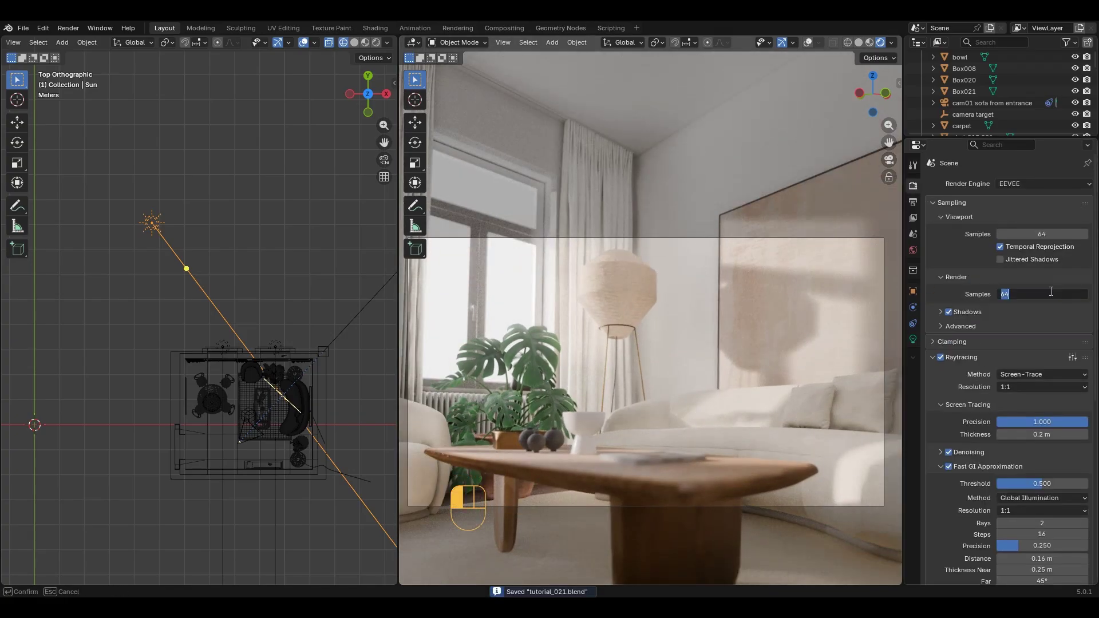
type("256")
key("Return")
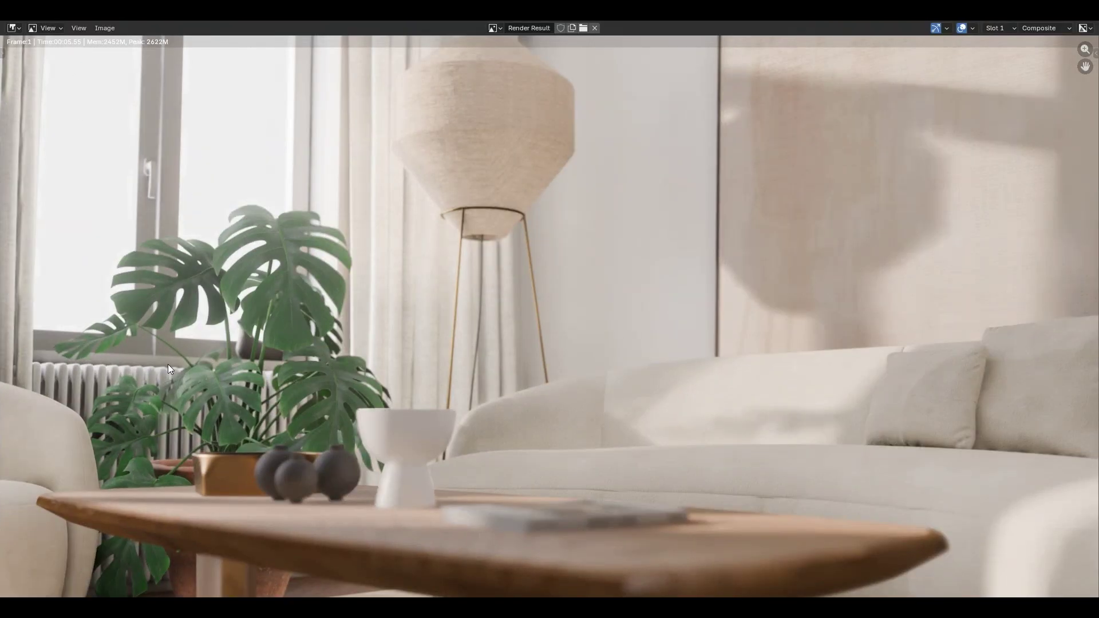
scroll(167, 365, "down", 2)
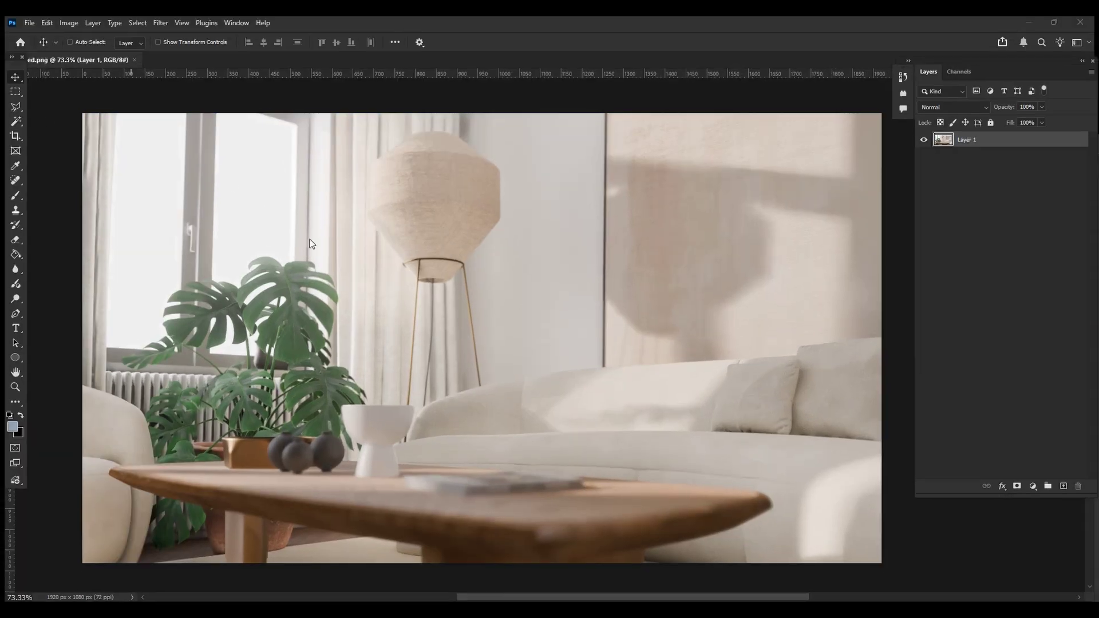
In Photoshop, apply Camera Raw light adjustments to the render: exposure -0.40, contrast +26, highlights -58, whites +22, with tint +2
left_click(161, 23)
left_click(188, 109)
left_click_drag(879, 256, 844, 256)
mouse_move(875, 237)
left_mouse_down()
mouse_move(891, 237)
mouse_move(878, 223)
left_mouse_up()
left_click_drag(883, 292, 907, 316)
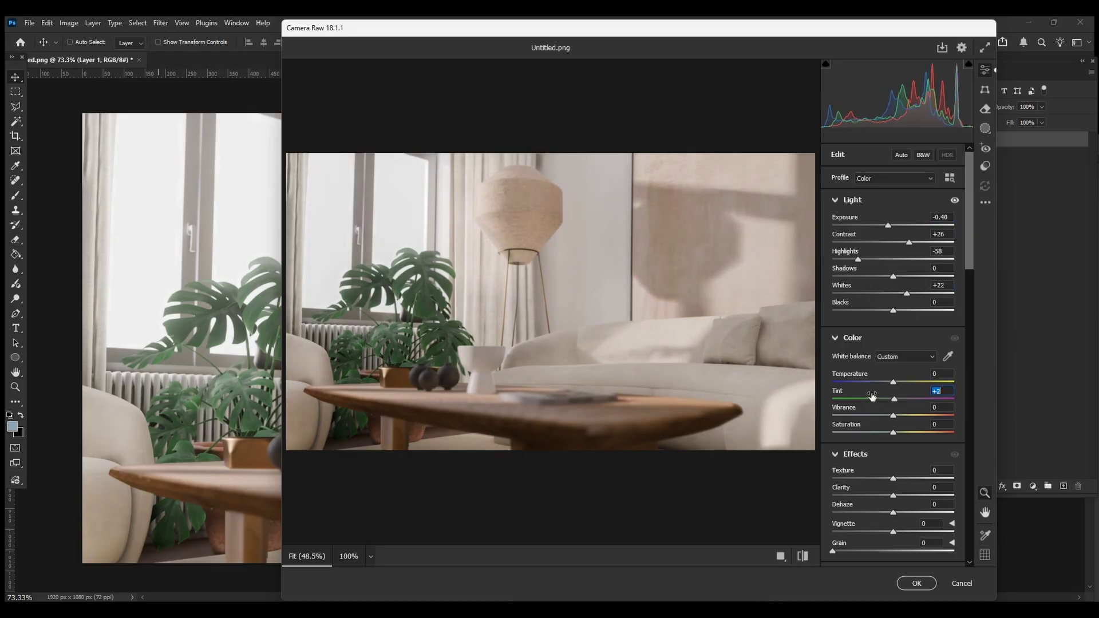
Set the Camera Raw temperature to +1, vibrance +15, texture +12, clarity +23, dehaze +6 and vignette -9
left_click_drag(877, 374, 879, 374)
scroll(877, 401, "down", 1)
mouse_move(872, 420)
left_mouse_down()
mouse_move(886, 421)
mouse_move(884, 404)
left_mouse_up()
left_click_drag(878, 436, 881, 436)
scroll(916, 413, "down", 4)
scroll(916, 413, "up", 6)
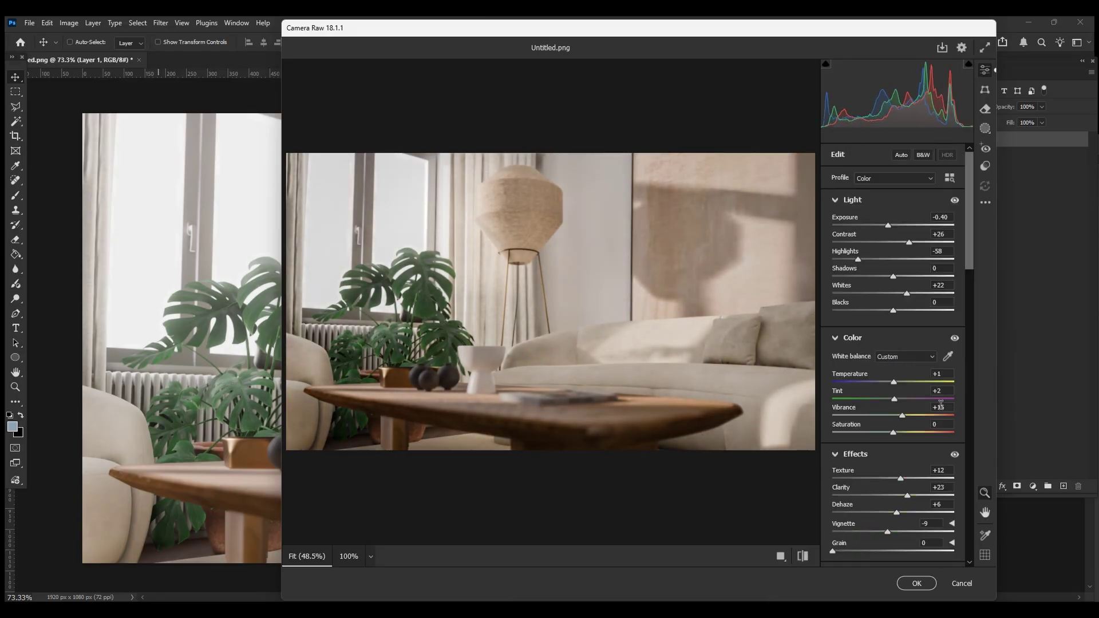
scroll(939, 410, "down", 10)
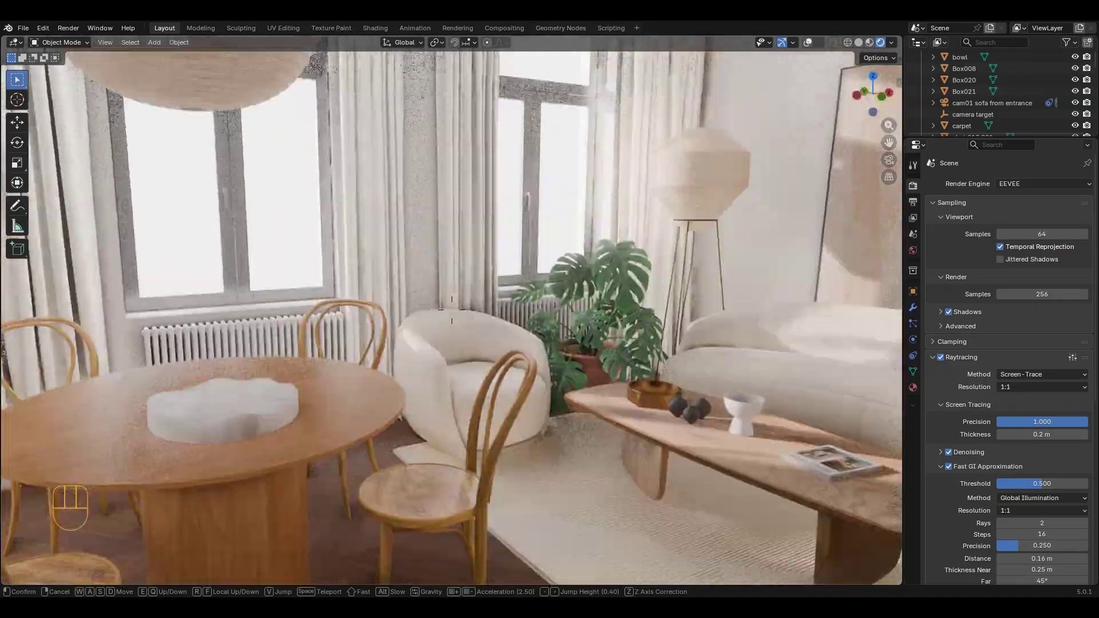
Back in Blender, walk through the rendered living room to examine the lighting around the sofa, dining area, ceiling and side wall
key("Down")
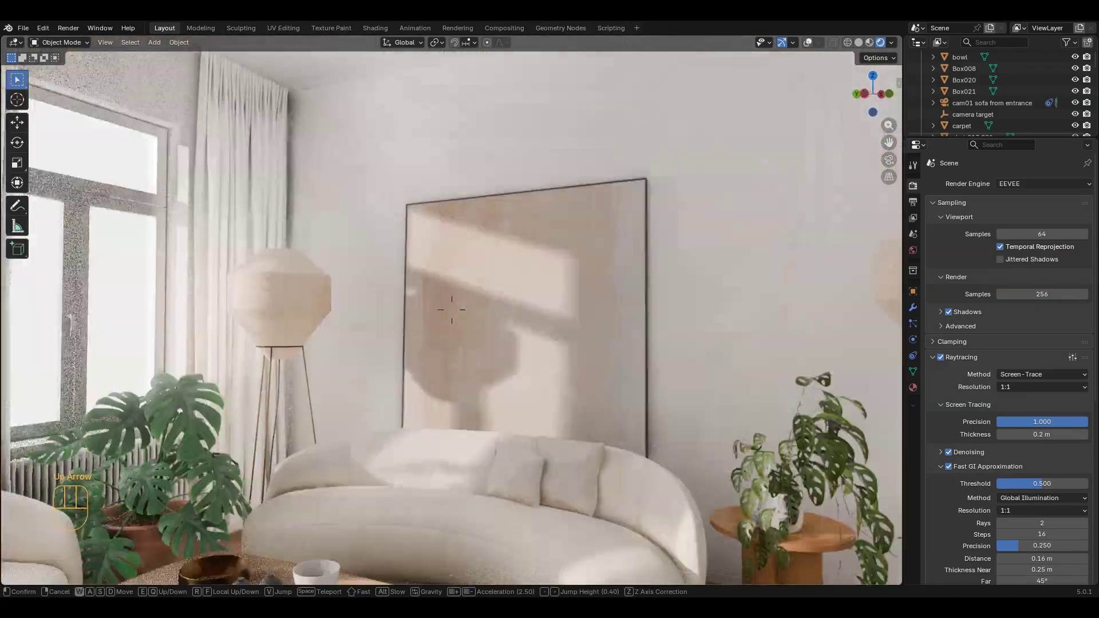
key("Right")
key("Left")
key("Left")
key("Down")
key("Right")
key("Right")
key("Right")
key("Right")
key("Right")
key("Right")
key("Right")
key("Right")
key("Right")
key("Right")
key("Up")
key("Up")
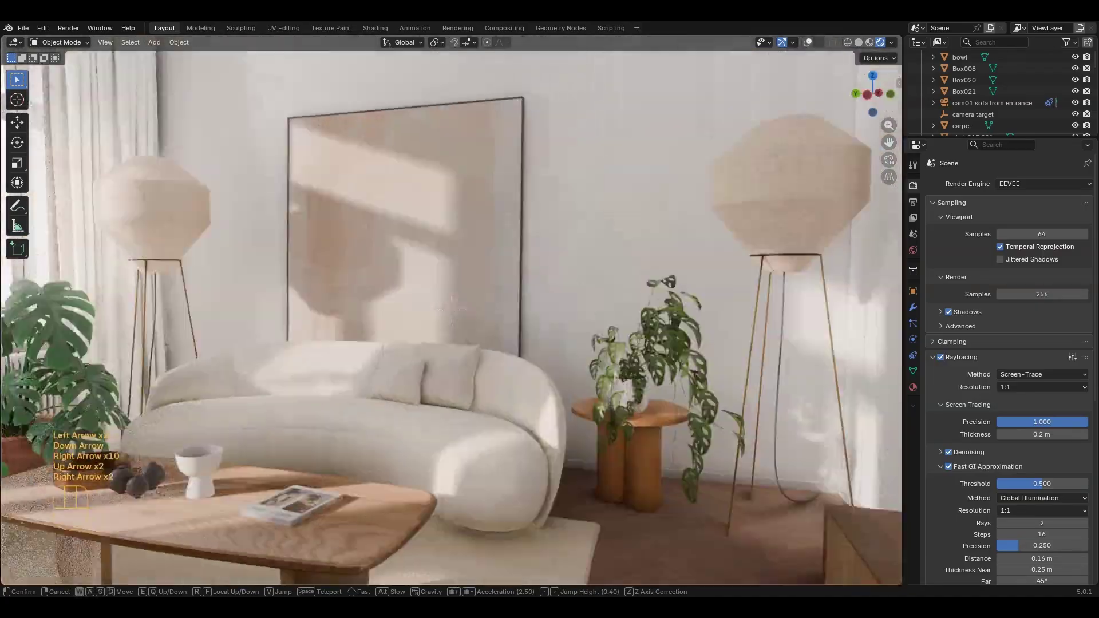
key("Right")
key("Right")
key("Right")
key("Right")
key("Up")
key("Up")
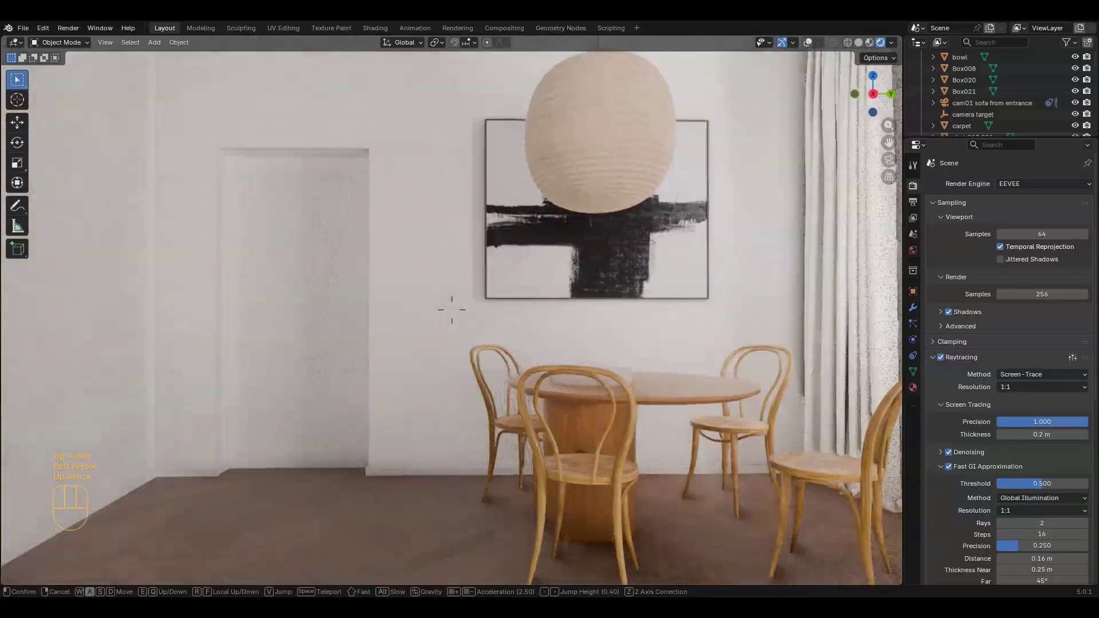
key("Left")
key("Left")
key("Left")
key("Left")
key("Left")
key("Left")
key("Left")
key("Down")
key("Right")
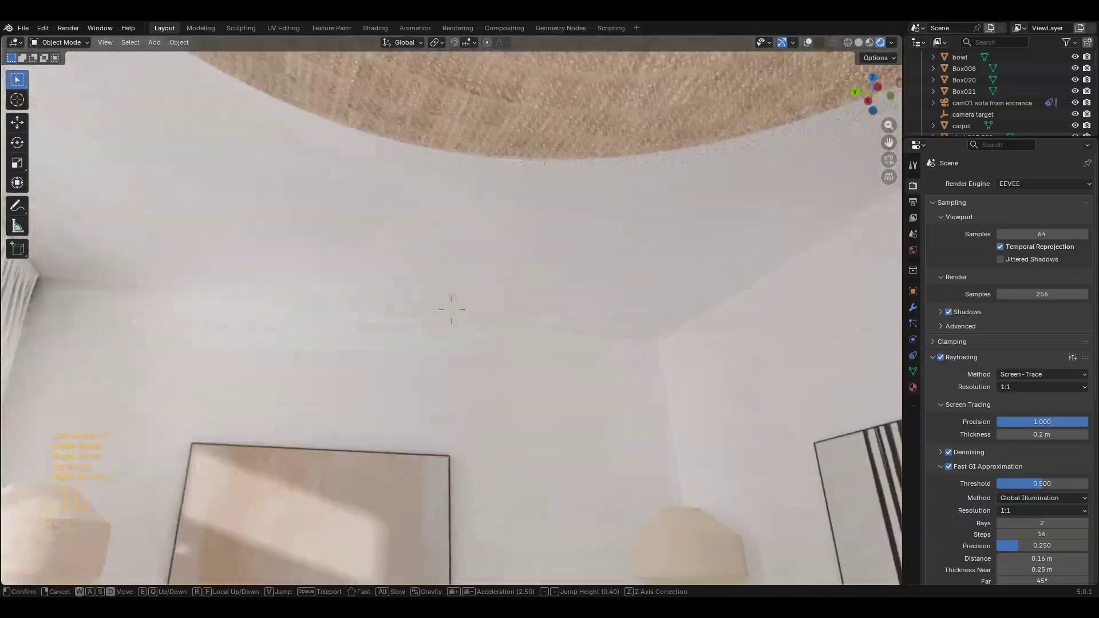
key("Up")
key("Right")
key("Right")
key("Right")
key("Down")
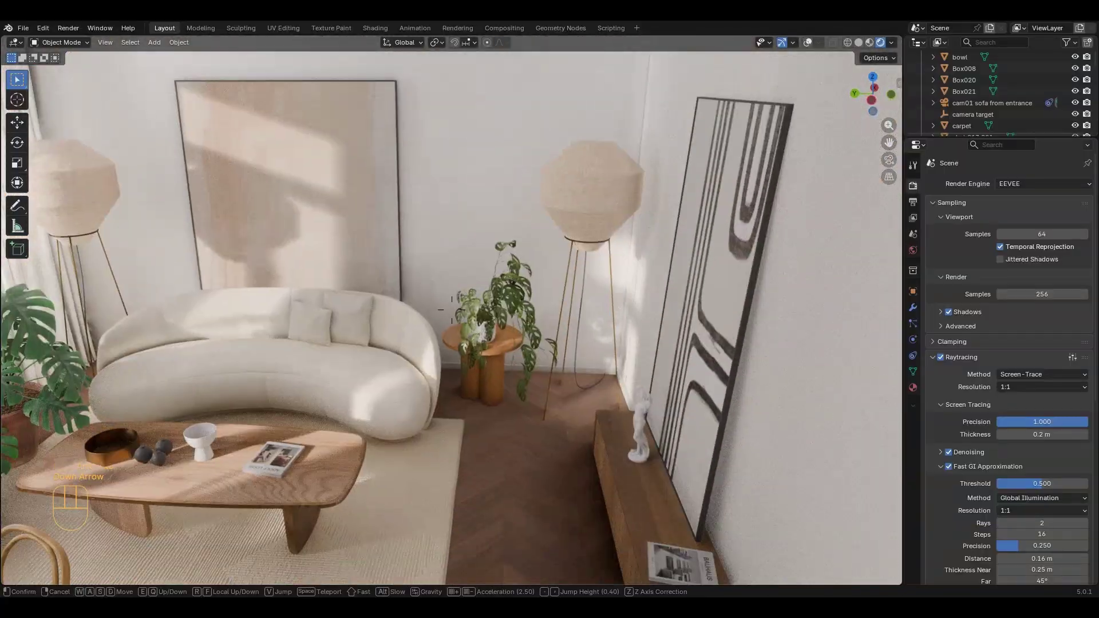